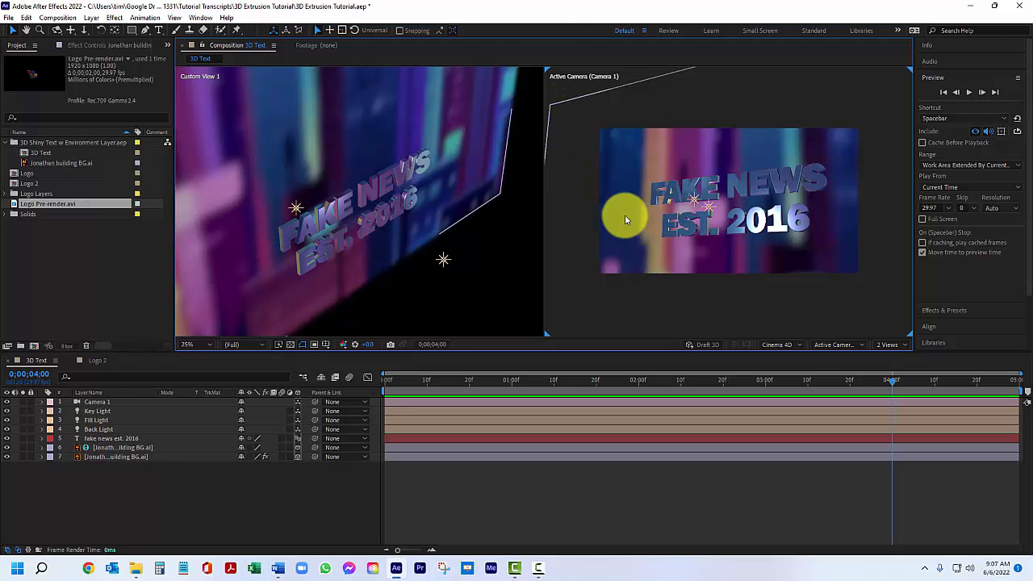
pyautogui.click(726, 185)
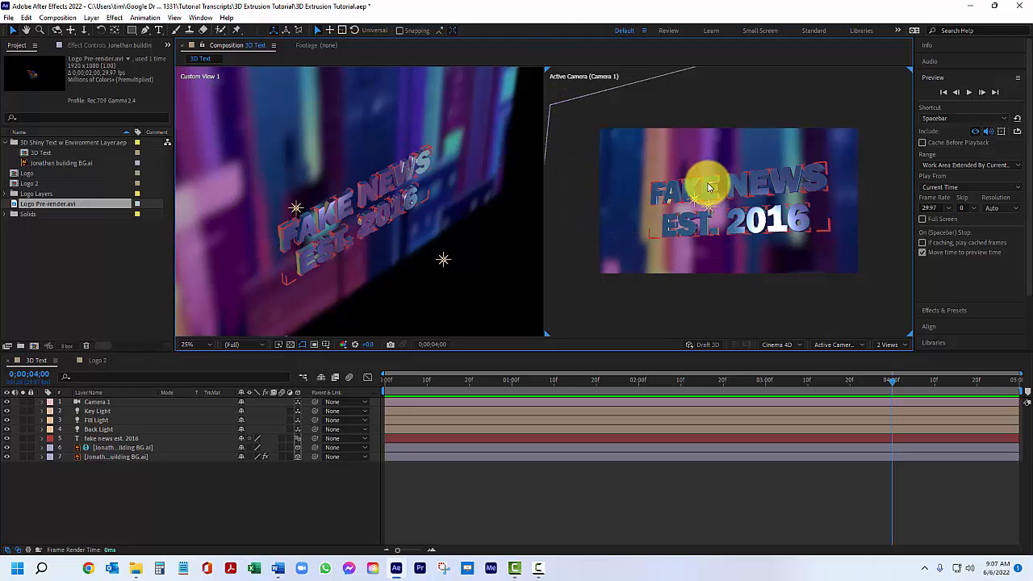
pyautogui.click(724, 258)
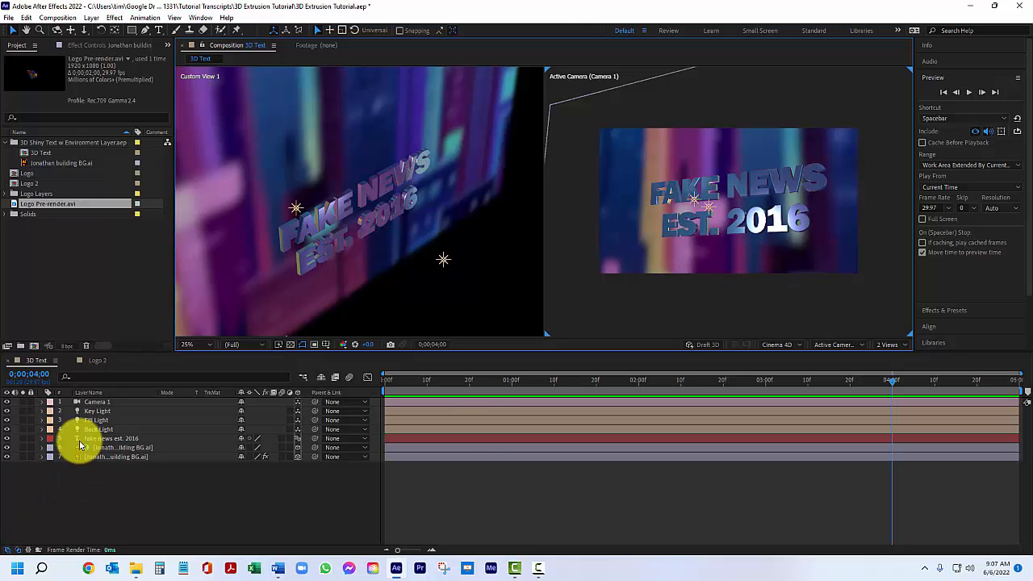
pyautogui.click(742, 167)
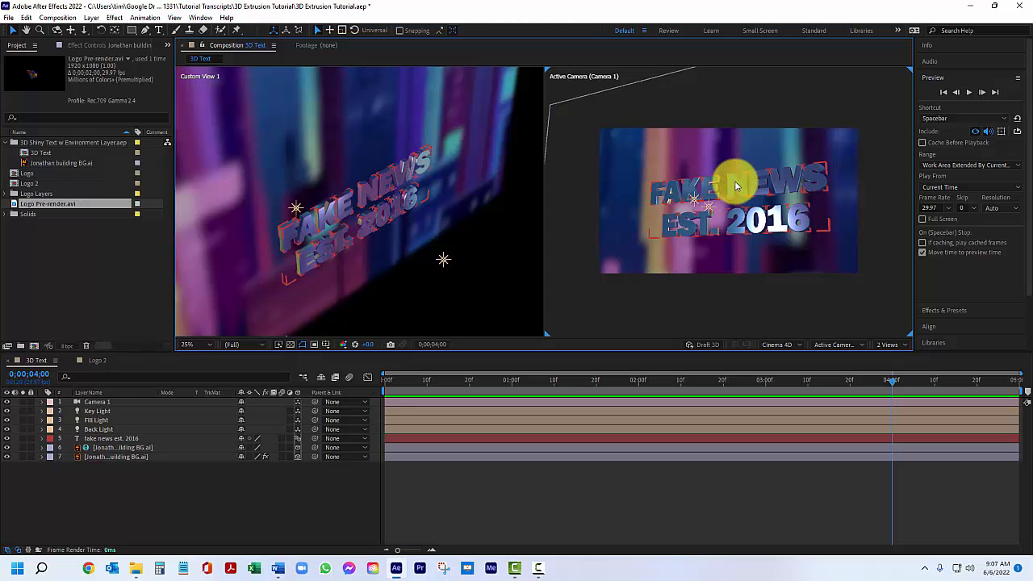
pyautogui.click(572, 333)
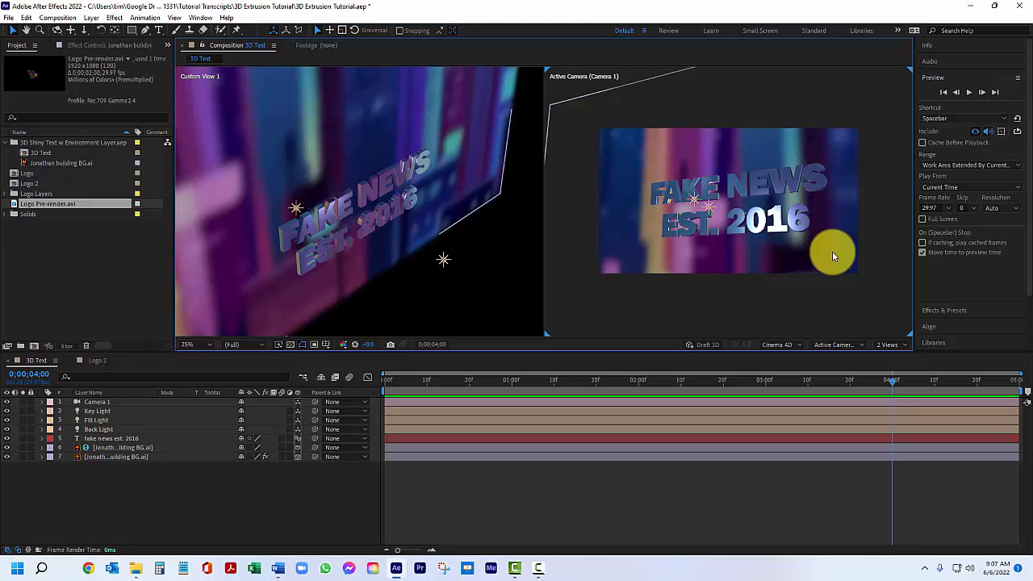
# Open the Logo 2 composition and play back its pre-rendered logo animation
pyautogui.click(94, 360)
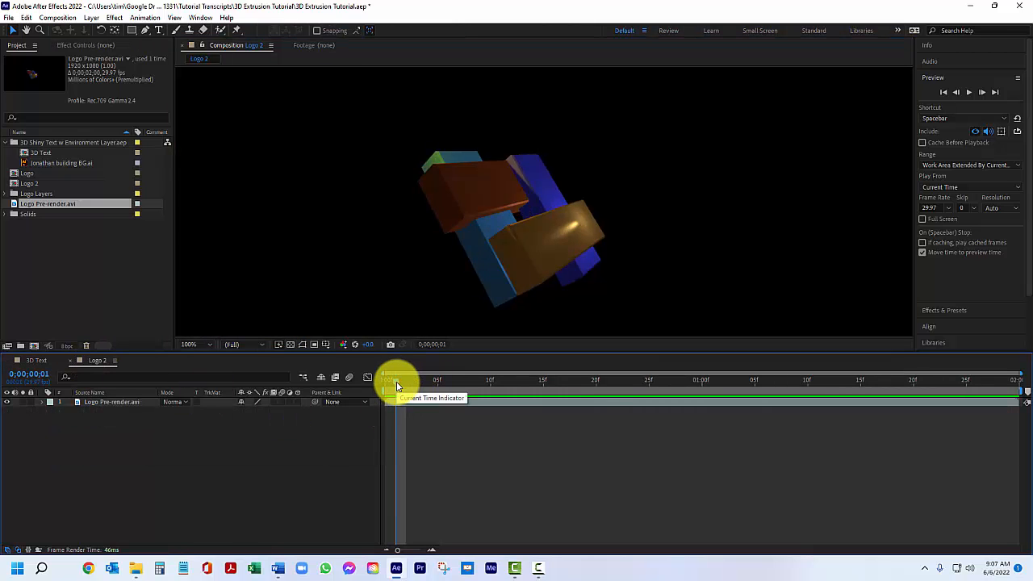
pyautogui.press('space')
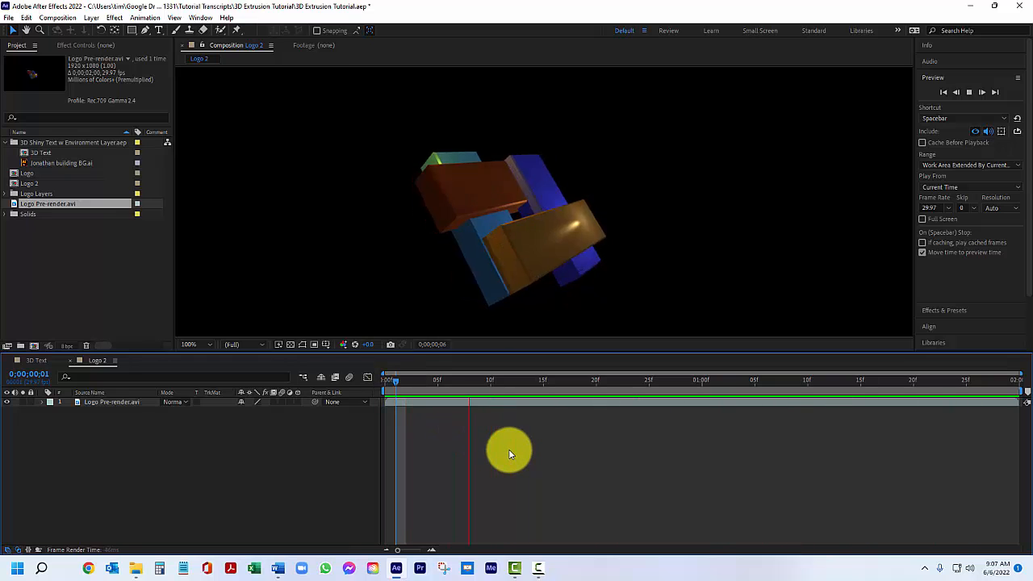
pyautogui.press('space')
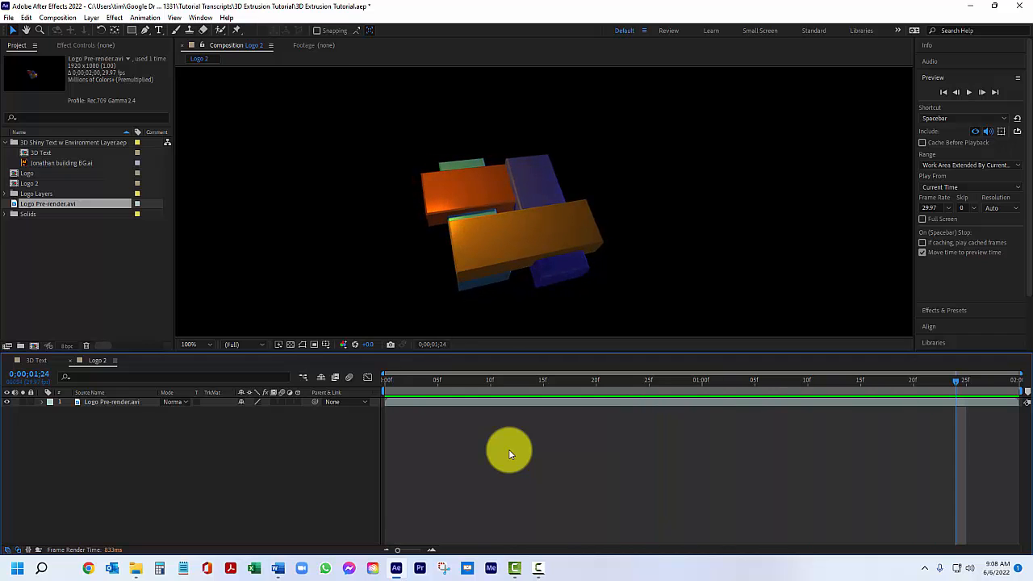
# Return to the 3D Text composition and set the preview frame rate to 15
pyautogui.click(34, 361)
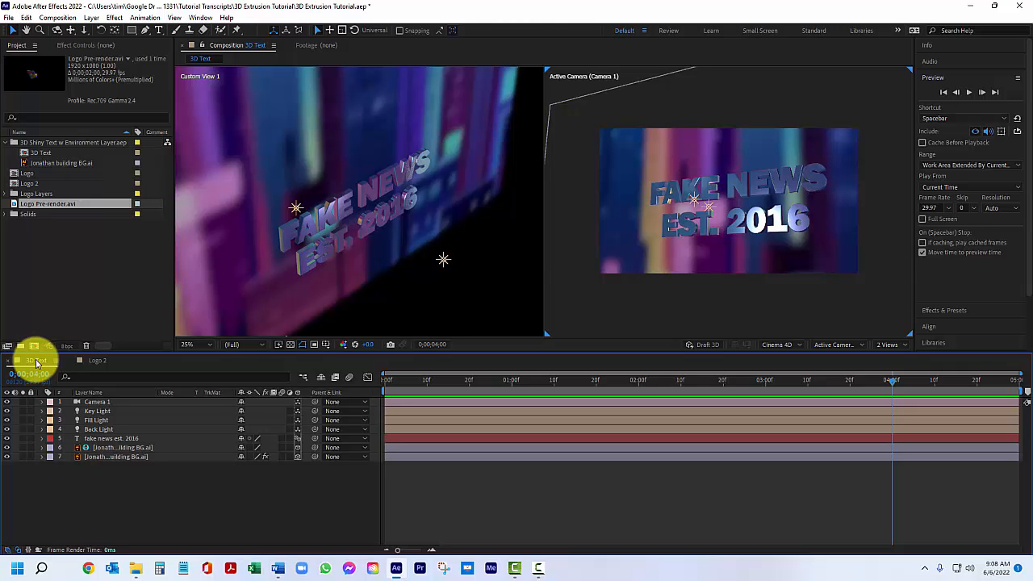
pyautogui.click(932, 78)
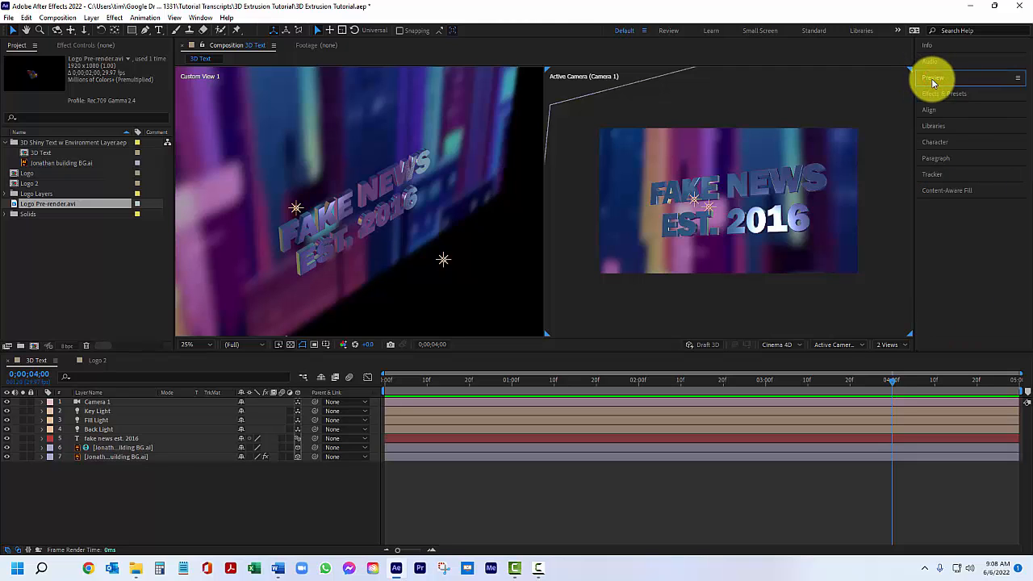
pyautogui.click(931, 79)
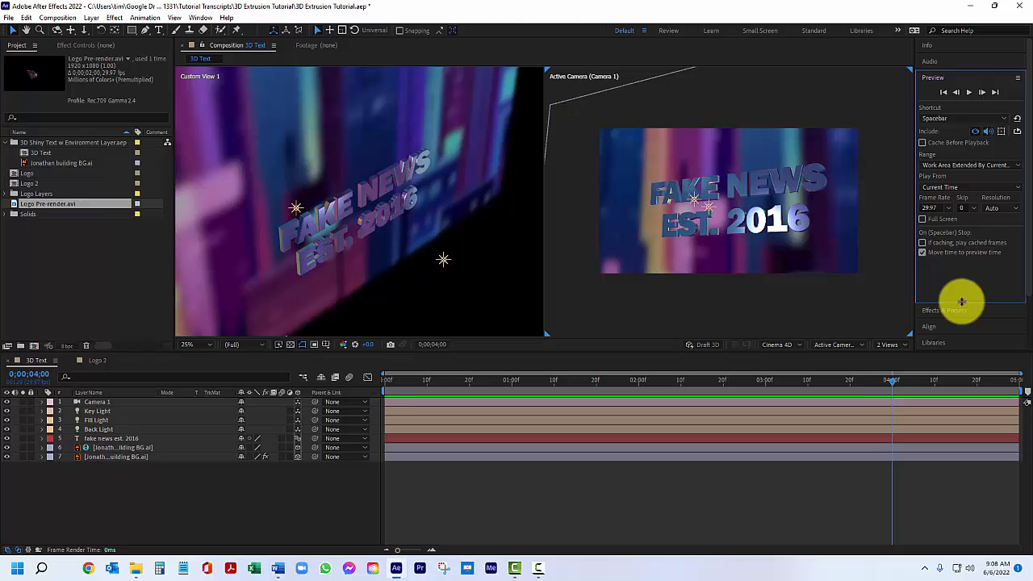
pyautogui.moveTo(961, 303); pyautogui.dragTo(954, 283)
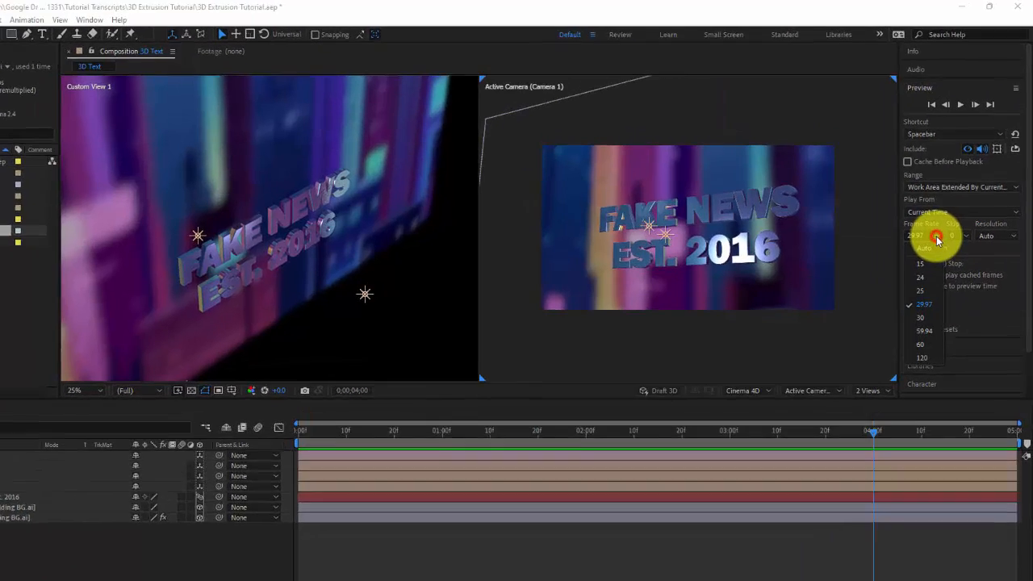
pyautogui.click(949, 209)
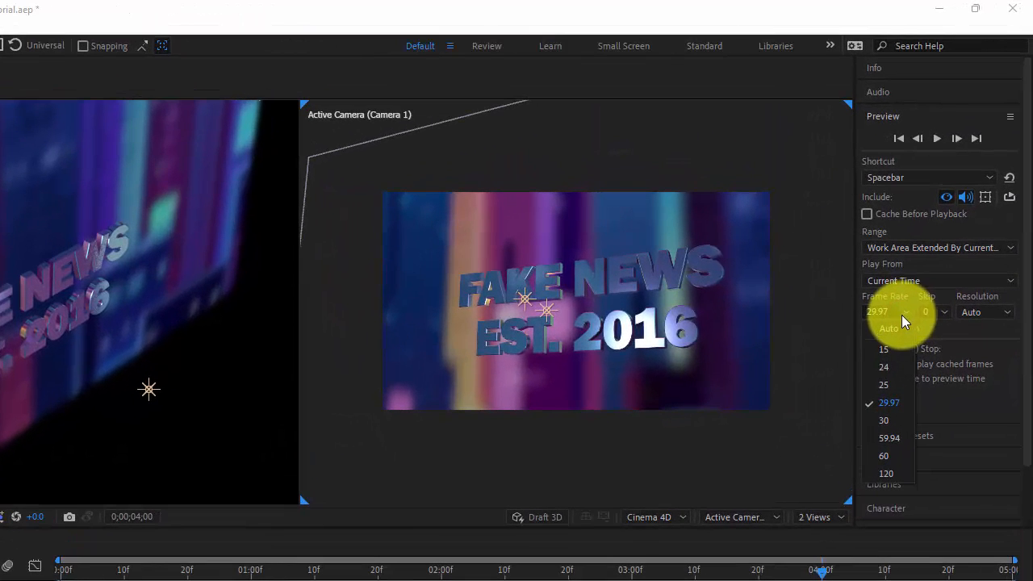
pyautogui.click(886, 348)
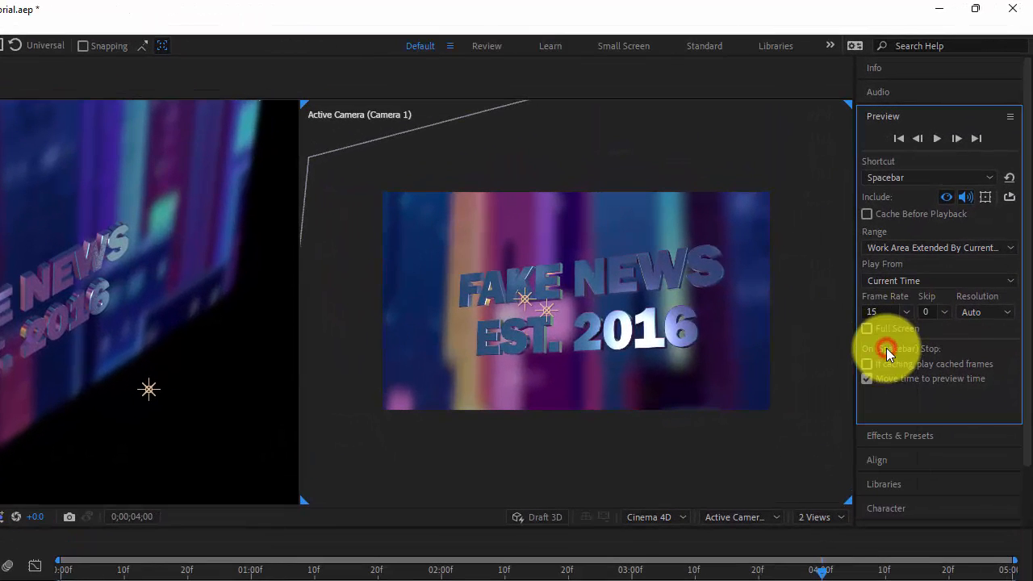
# Set the preview to skip 2 frames and play at Quarter resolution
pyautogui.click(943, 313)
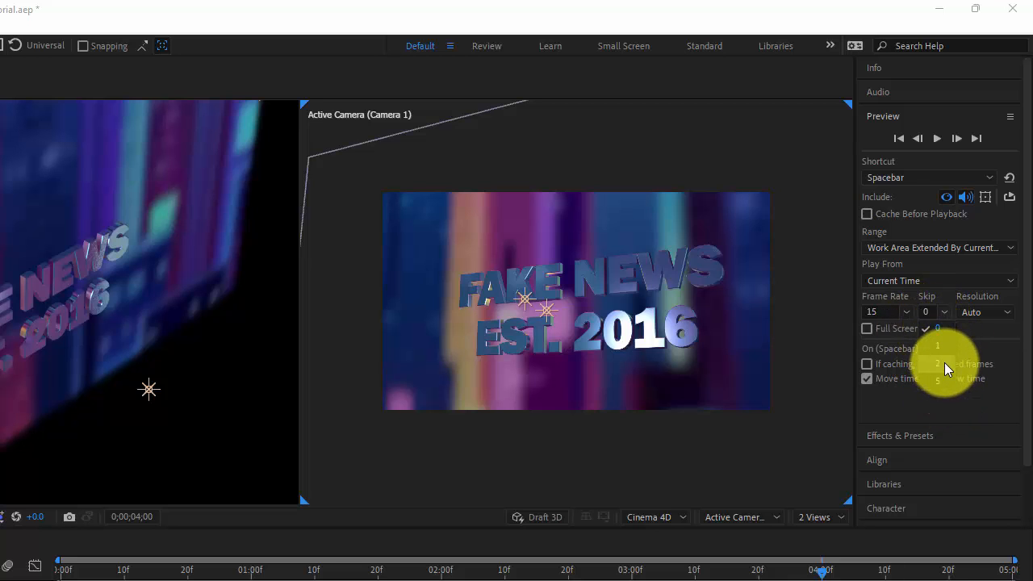
pyautogui.click(936, 329)
pyautogui.click(926, 311)
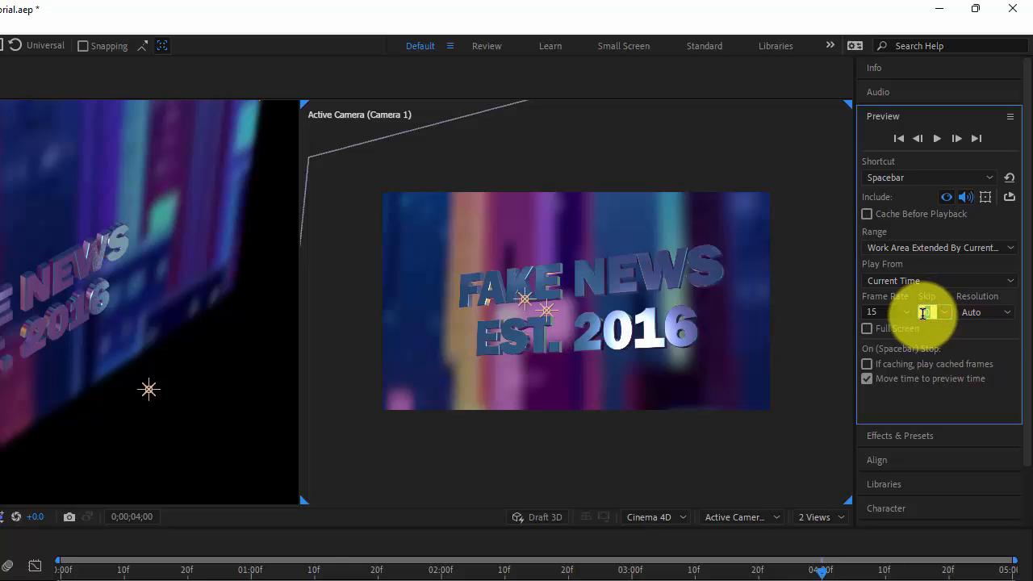
pyautogui.write('2')
pyautogui.click(1007, 312)
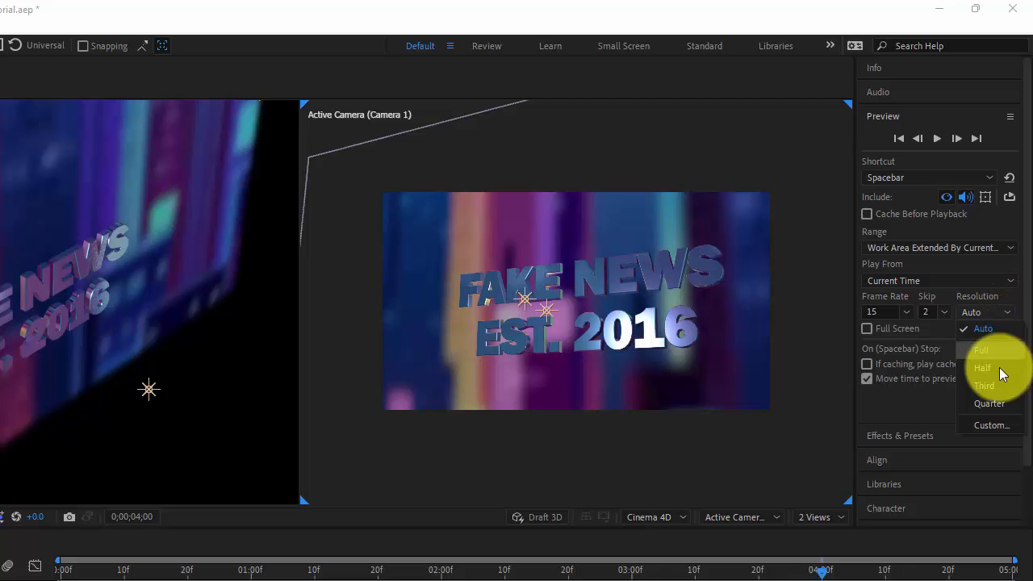
pyautogui.click(985, 403)
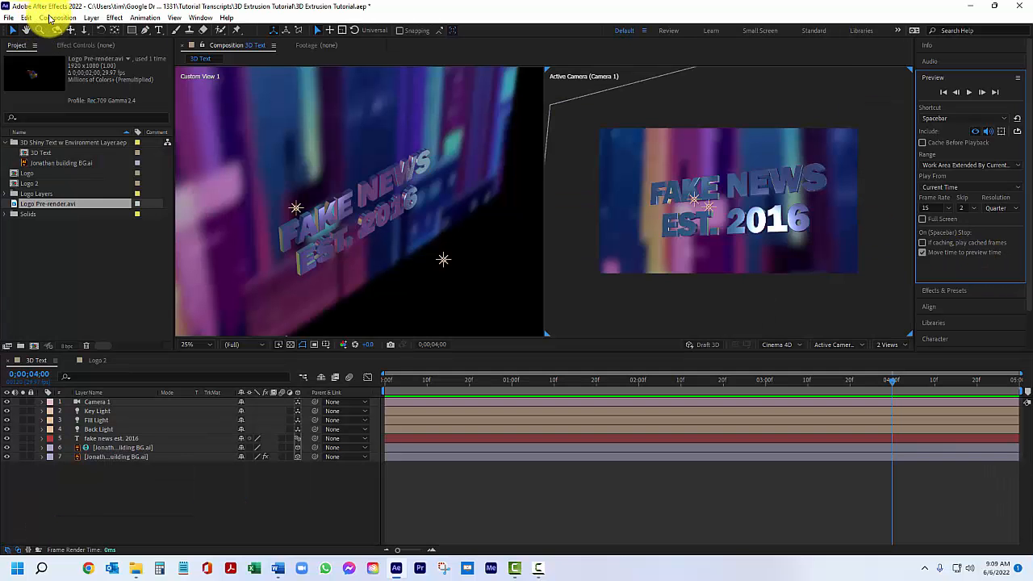
# Review the 3D Text composition's 3D renderer and its Cinema 4D render quality options
pyautogui.click(68, 19)
pyautogui.click(72, 45)
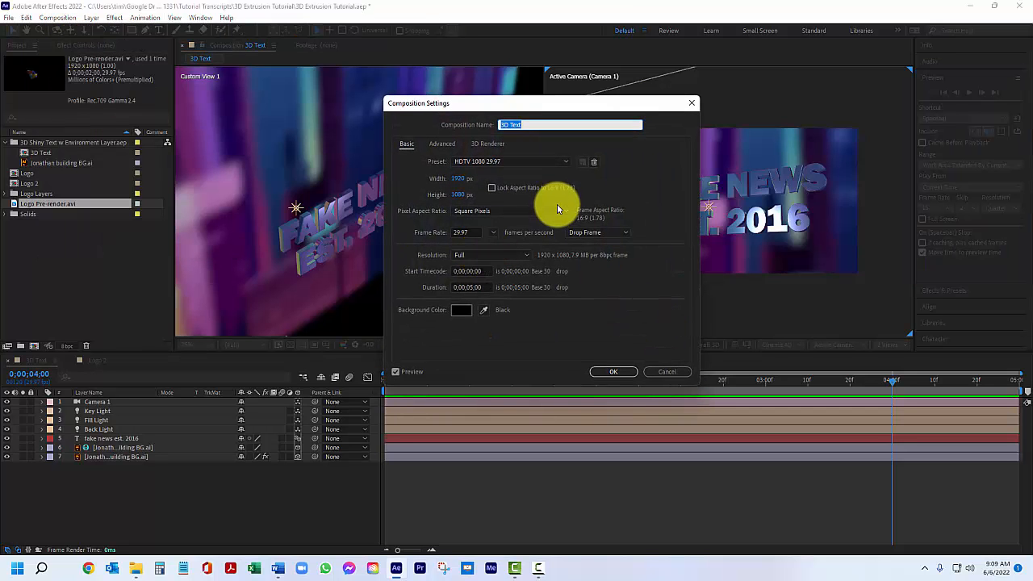
pyautogui.click(491, 143)
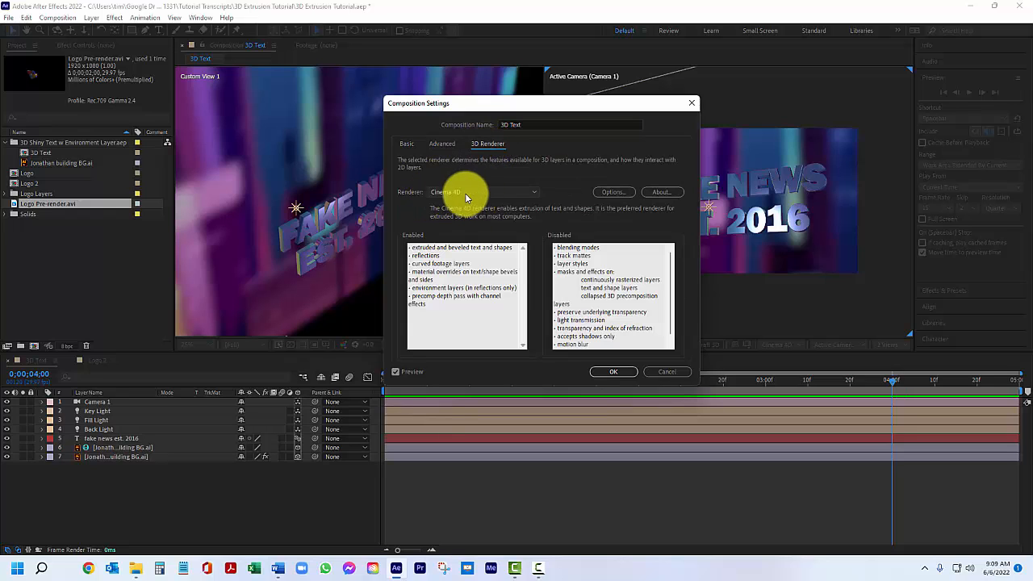
pyautogui.click(618, 194)
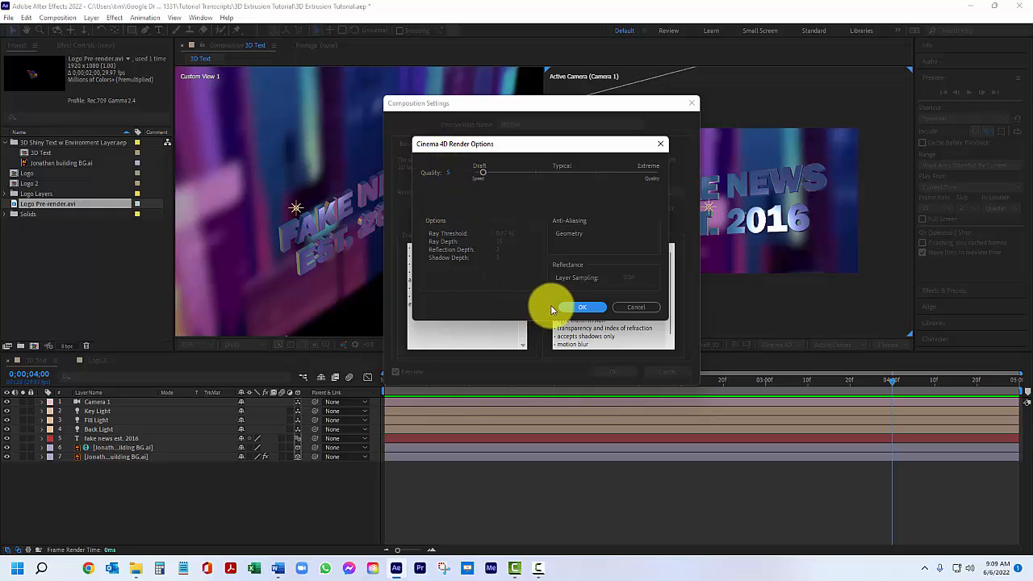
pyautogui.click(583, 308)
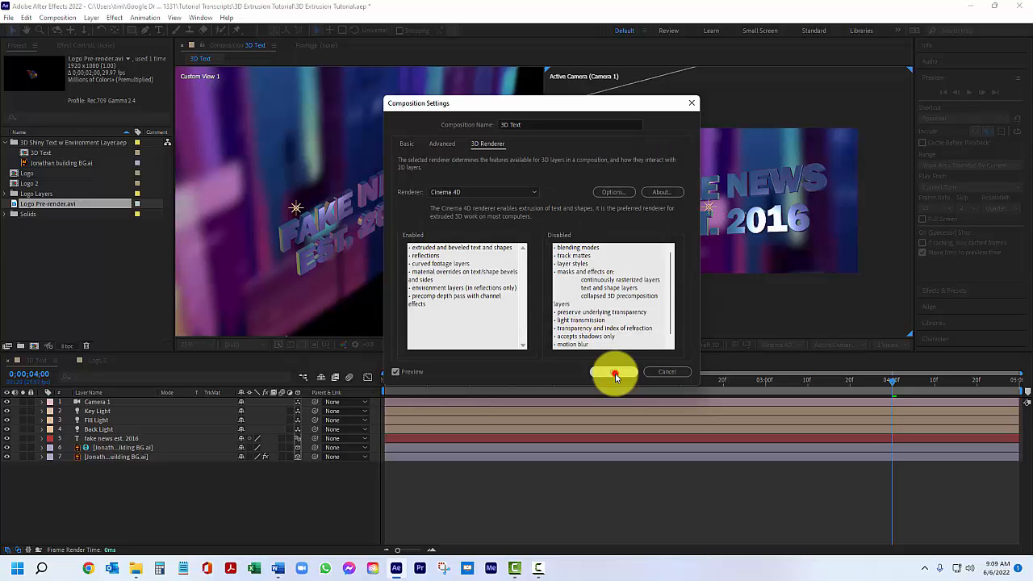
pyautogui.click(613, 373)
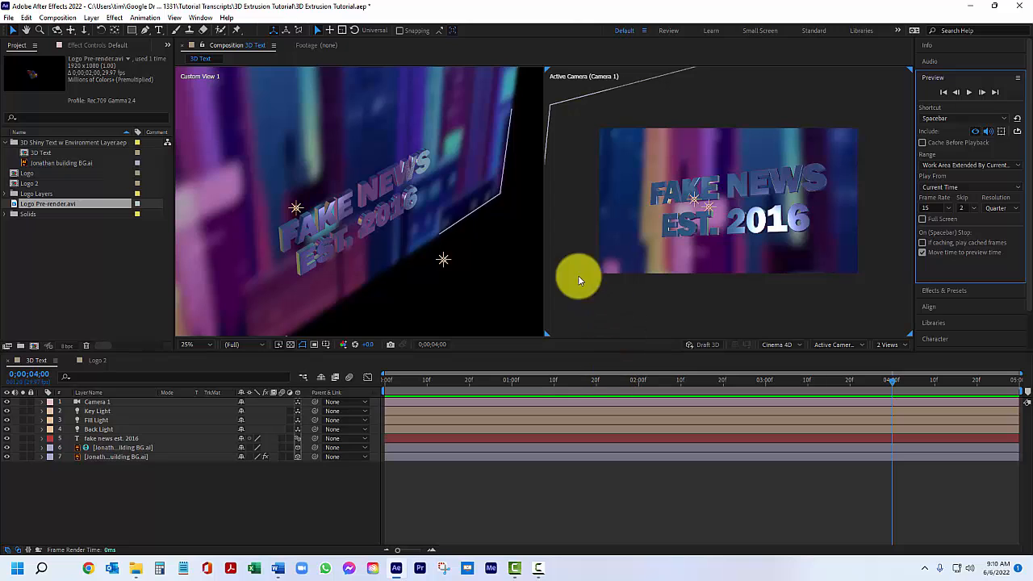
pyautogui.click(416, 184)
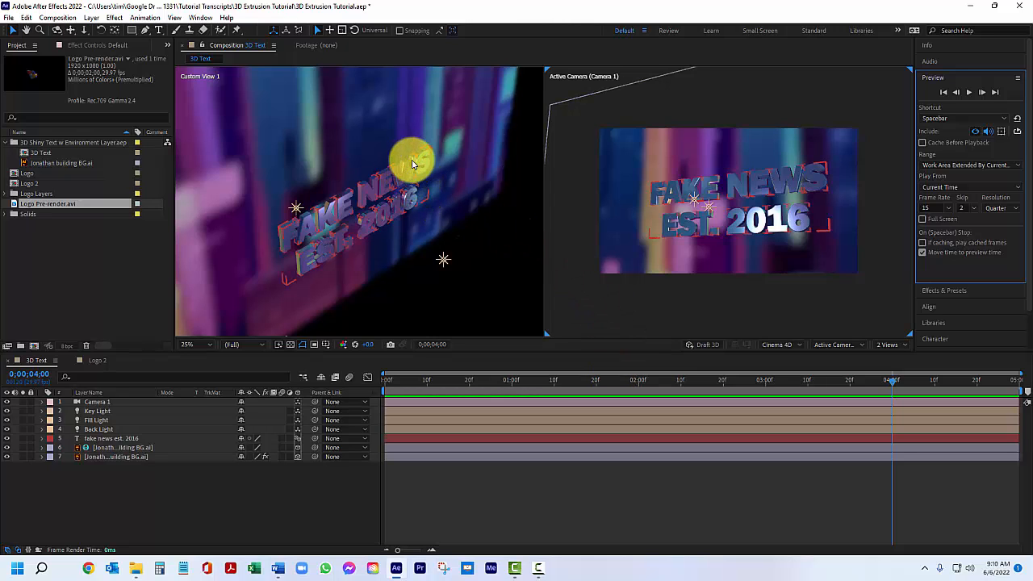
pyautogui.scroll(2, 407, 175)
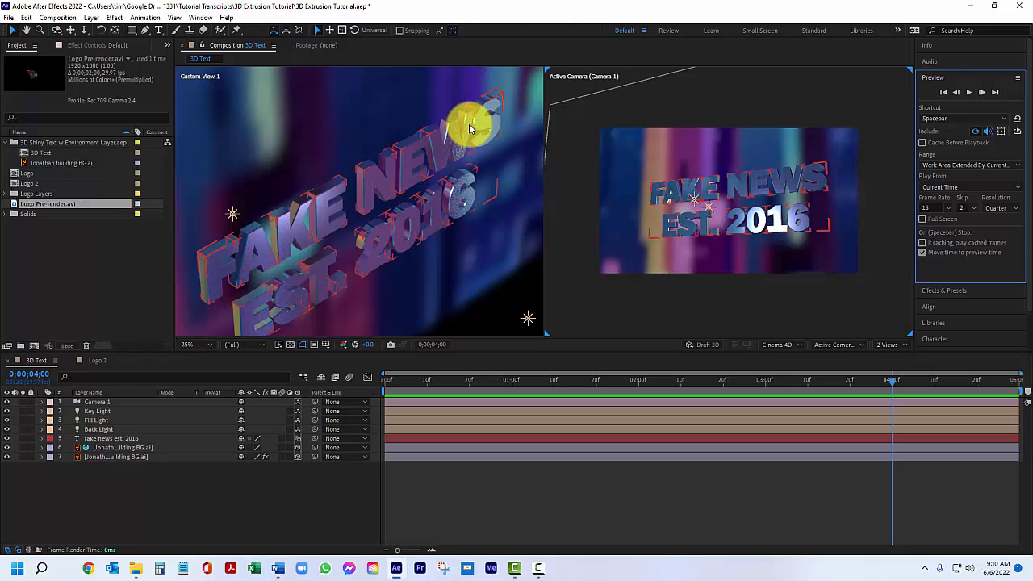
# Create a new composition named "3d Text Practice" using the HDTV 1080 29.97 preset
pyautogui.click(58, 18)
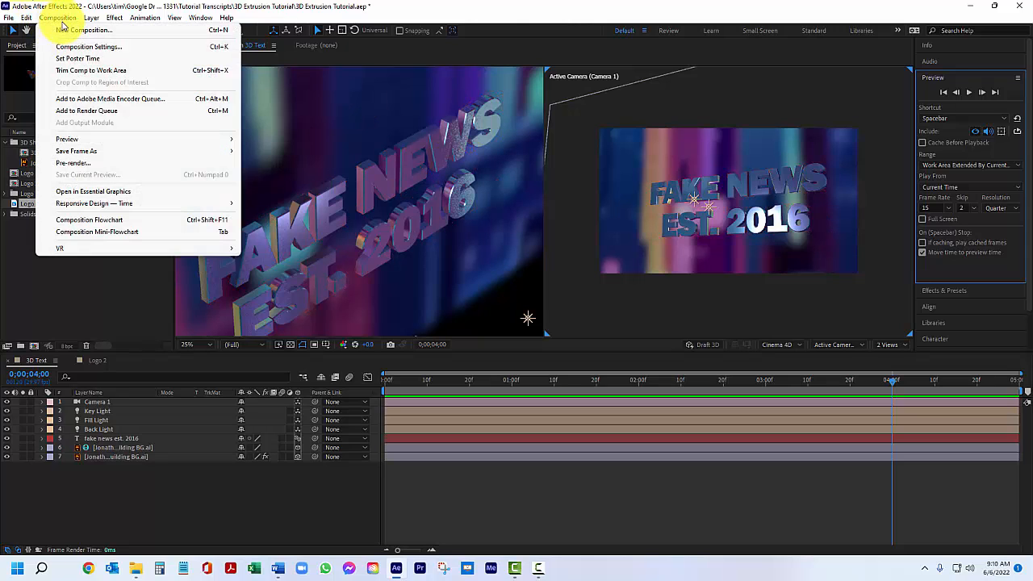
pyautogui.click(65, 29)
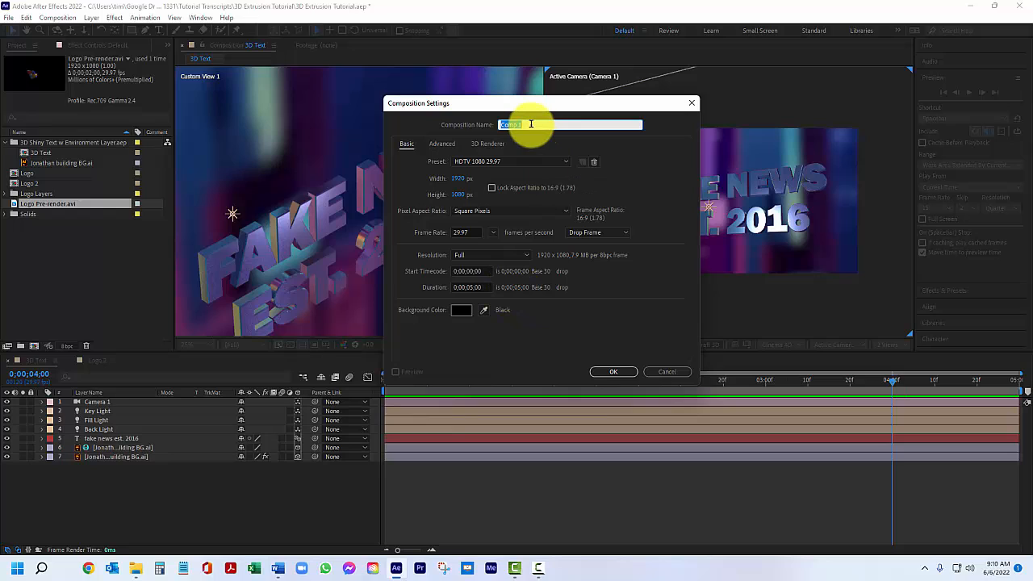
pyautogui.write('3D')
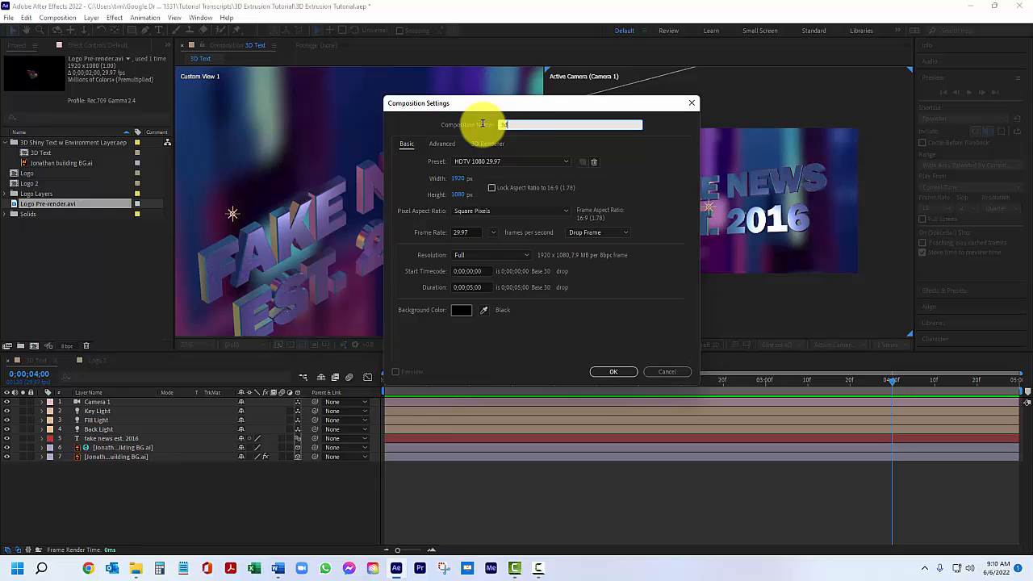
pyautogui.write(' Text Practice')
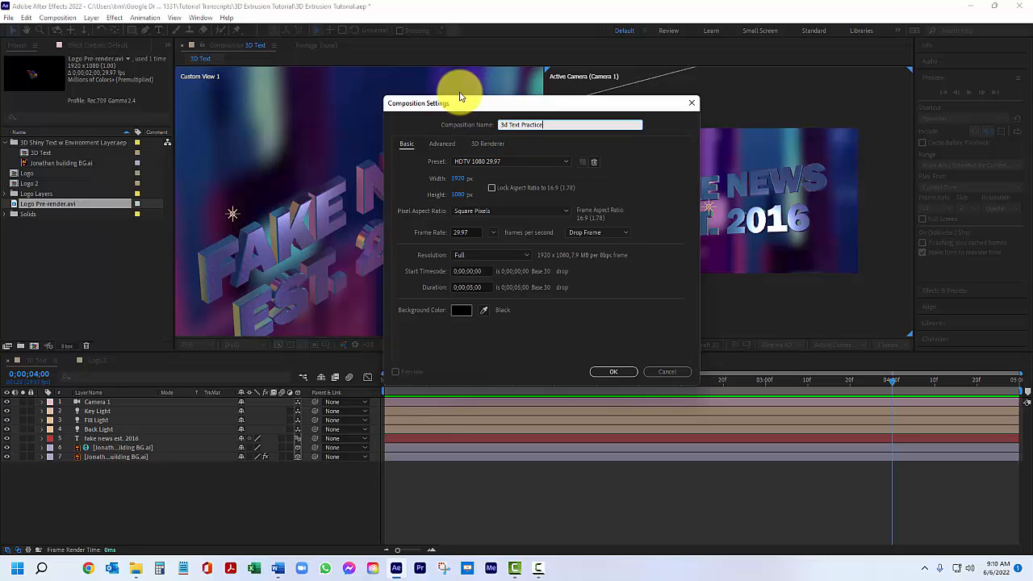
pyautogui.click(564, 162)
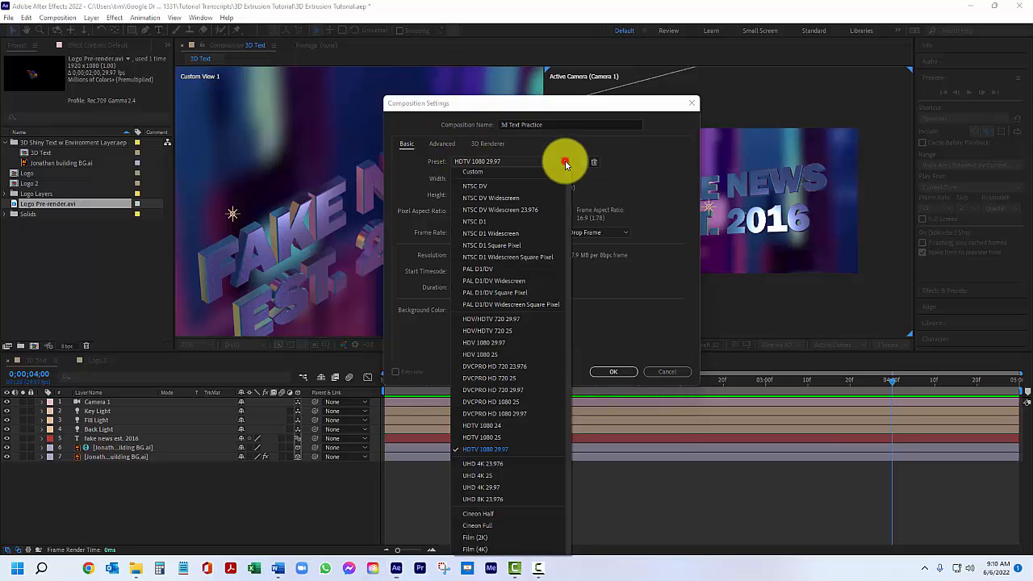
pyautogui.click(507, 448)
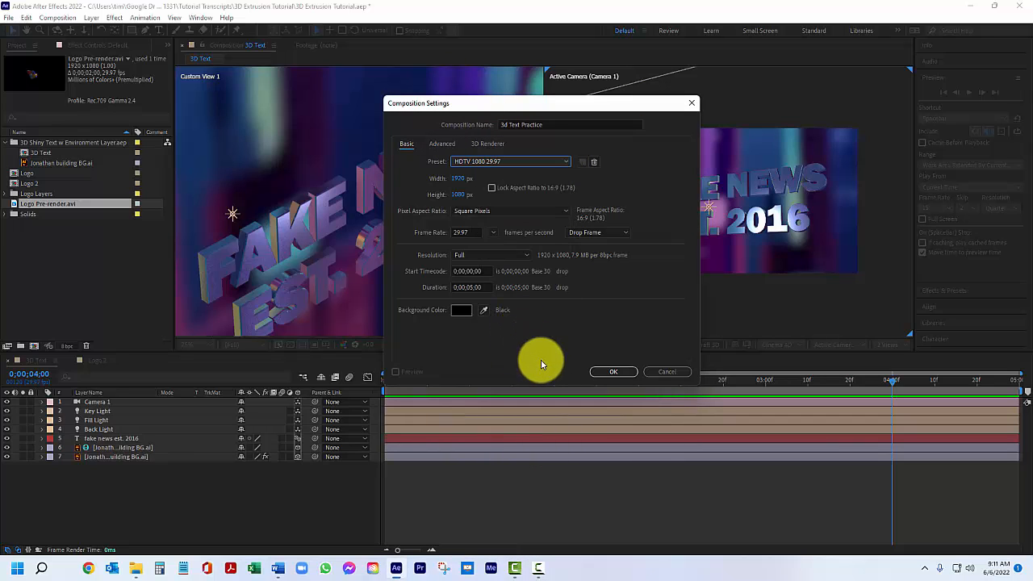
pyautogui.click(614, 370)
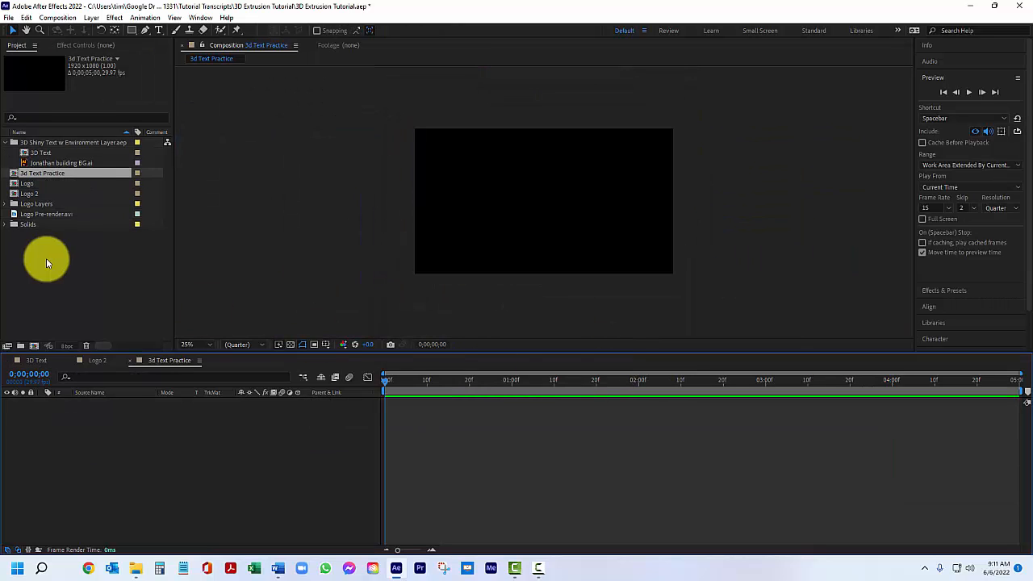
# Add the Jonathan building BG.ai footage as a layer in the 3d Text Practice composition
pyautogui.click(46, 164)
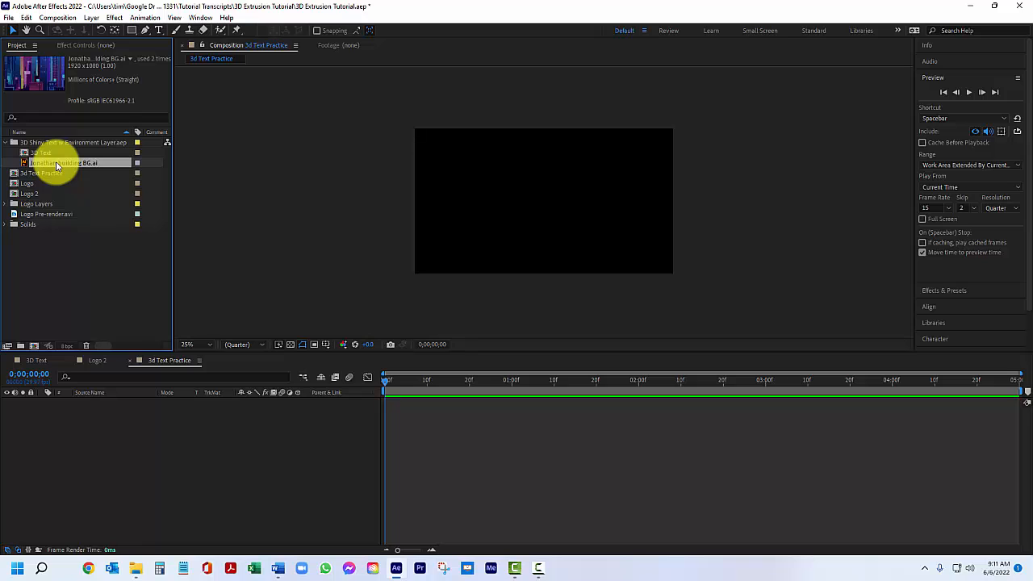
pyautogui.moveTo(53, 162); pyautogui.dragTo(70, 427)
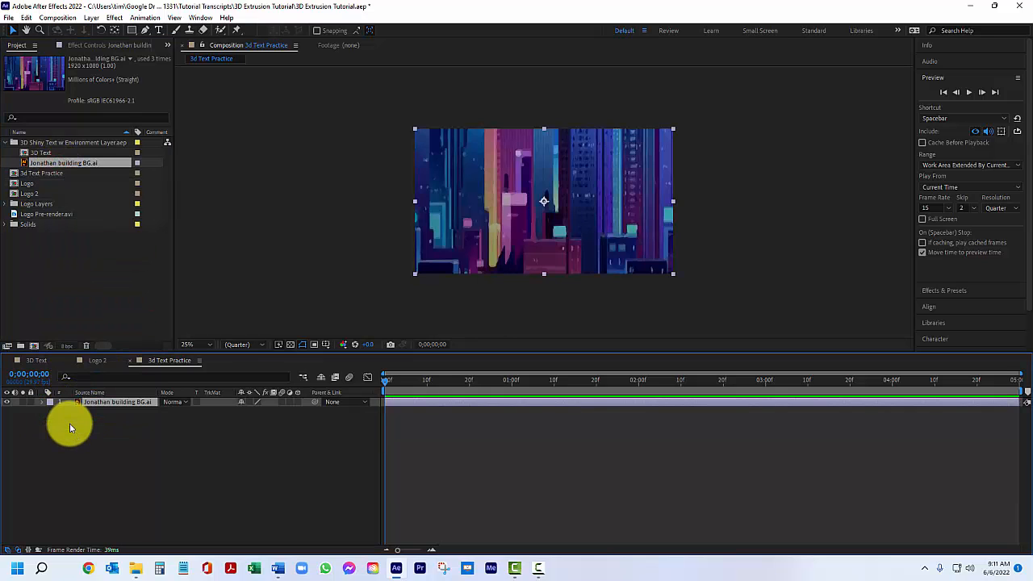
# Apply the Gaussian Blur effect to the Jonathan building BG.ai layer and set its Blurriness to 40
pyautogui.click(944, 290)
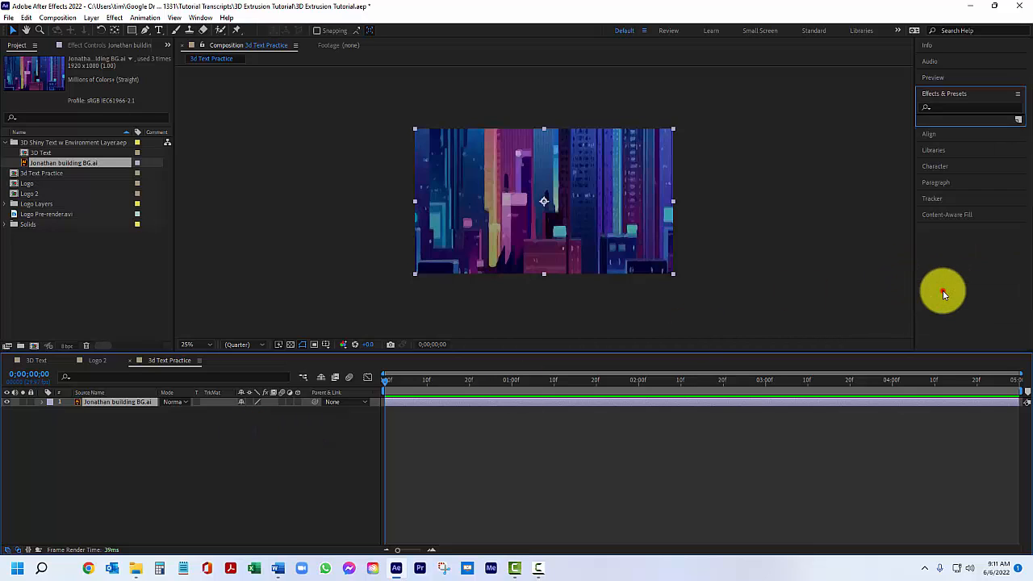
pyautogui.click(937, 107)
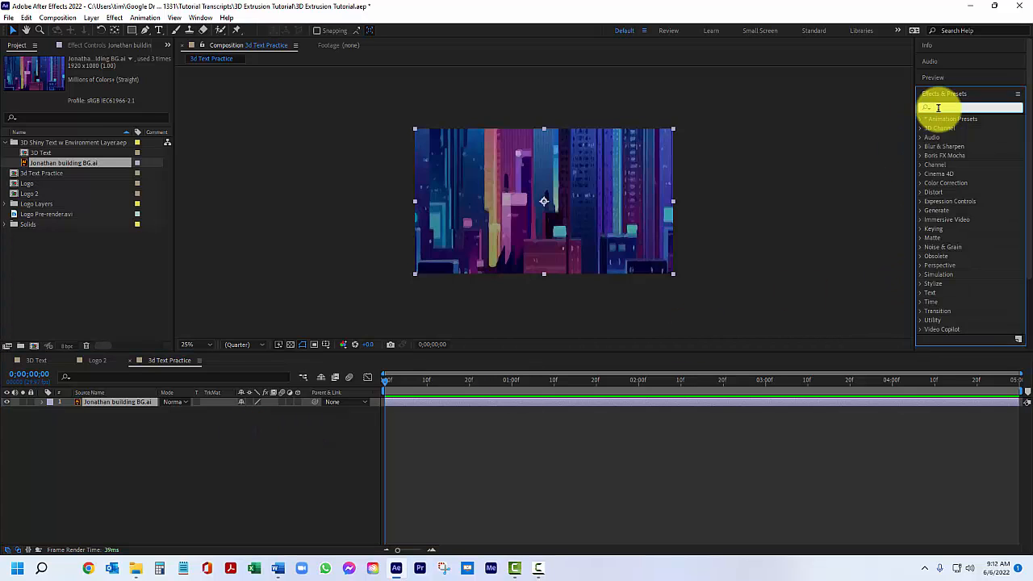
pyautogui.write('gauss')
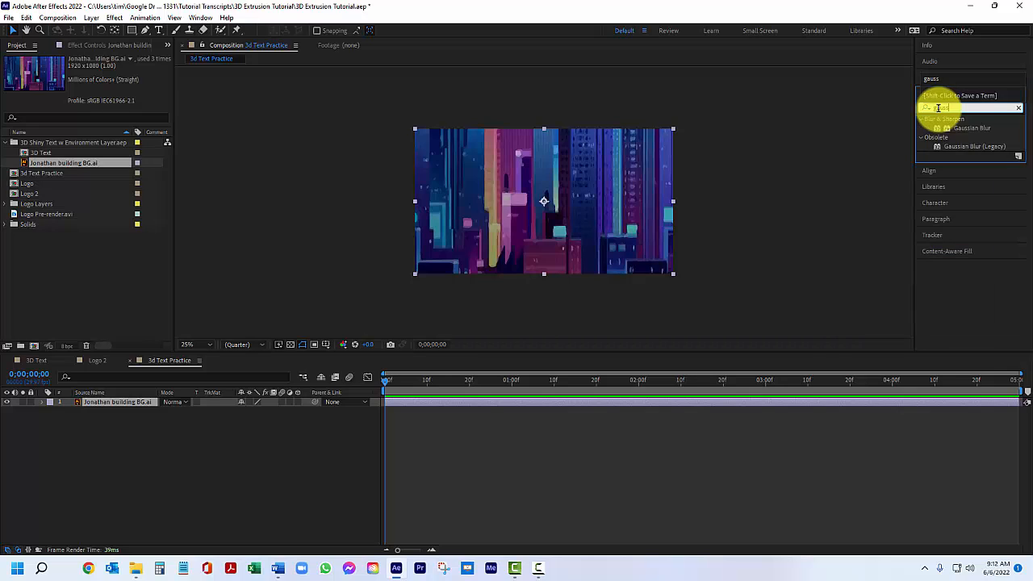
pyautogui.click(966, 127)
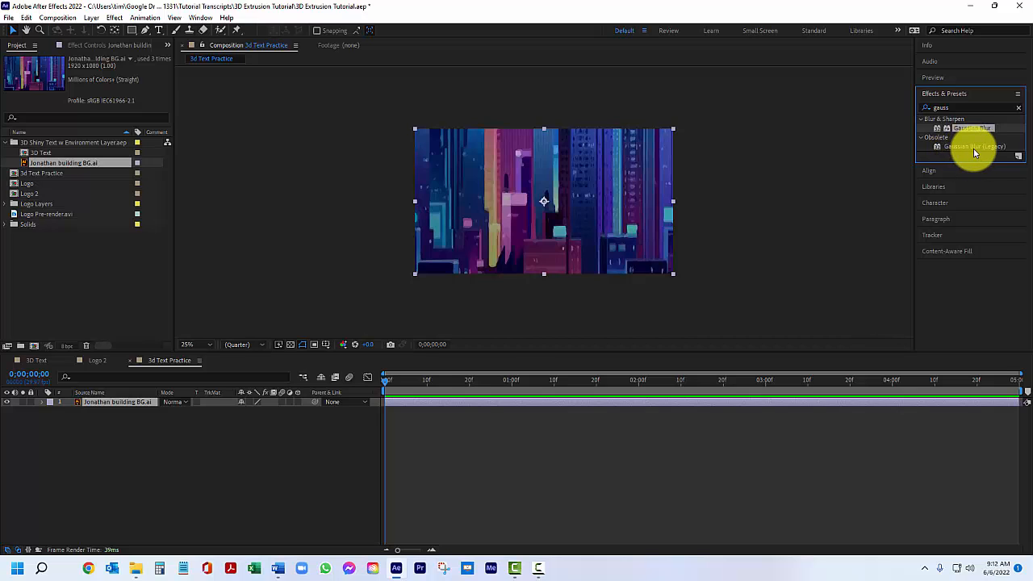
pyautogui.moveTo(975, 127); pyautogui.dragTo(536, 221)
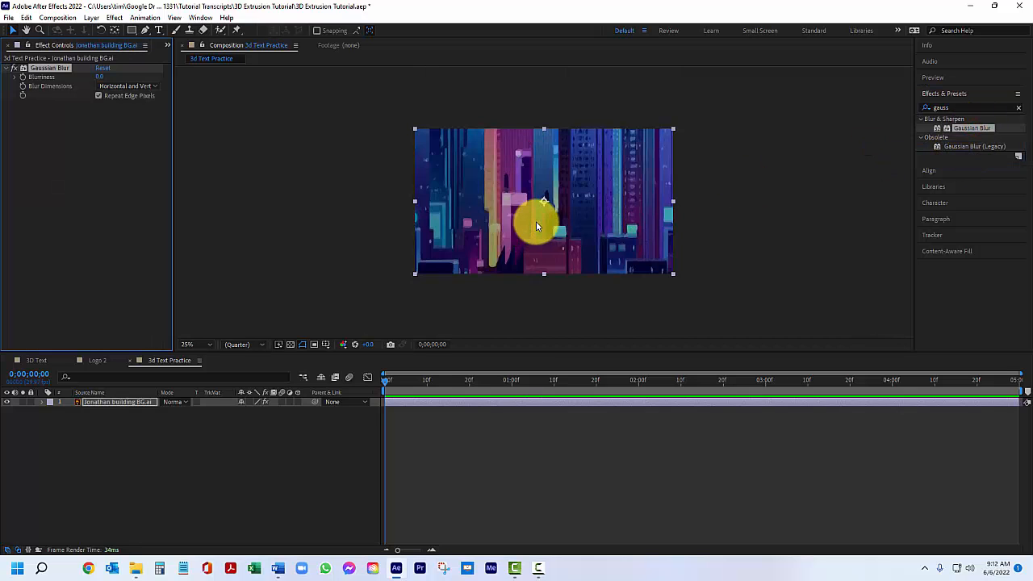
pyautogui.click(98, 78)
pyautogui.write('20')
pyautogui.press('Return')
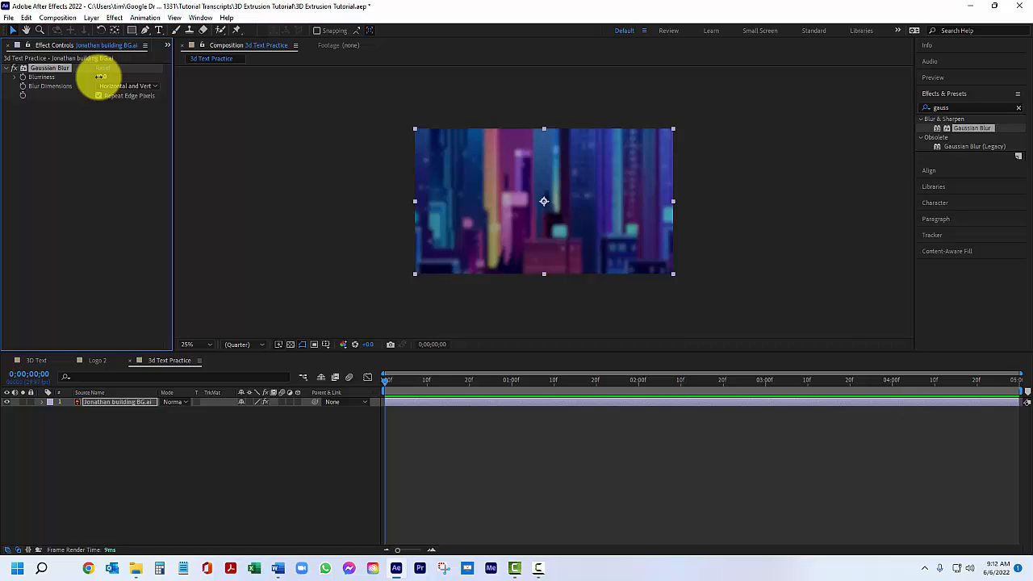
# Make the building background layer 3D and set its Z position to 800
pyautogui.click(298, 403)
pyautogui.press('p')
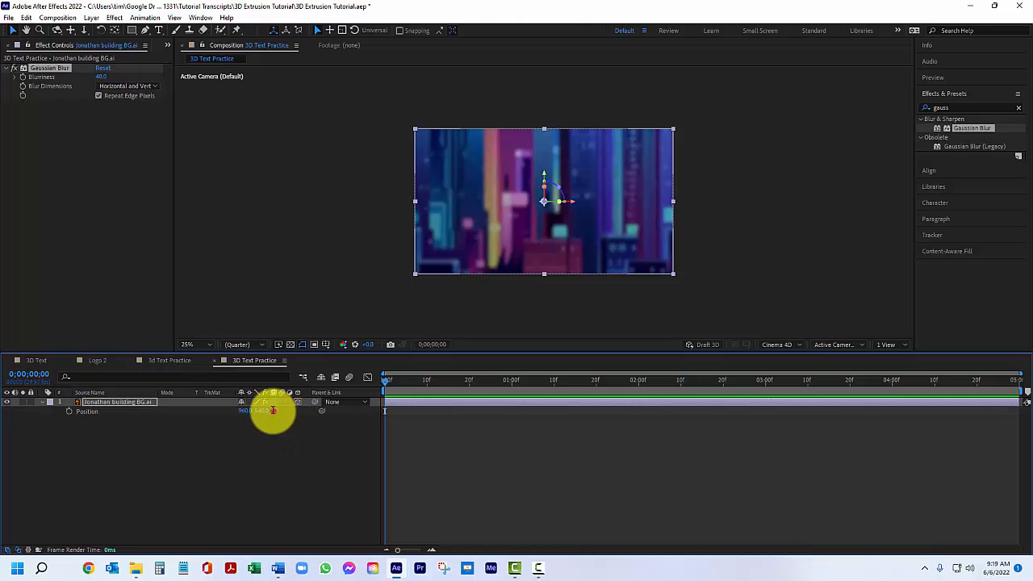
pyautogui.click(275, 411)
pyautogui.write('800')
pyautogui.press('Return')
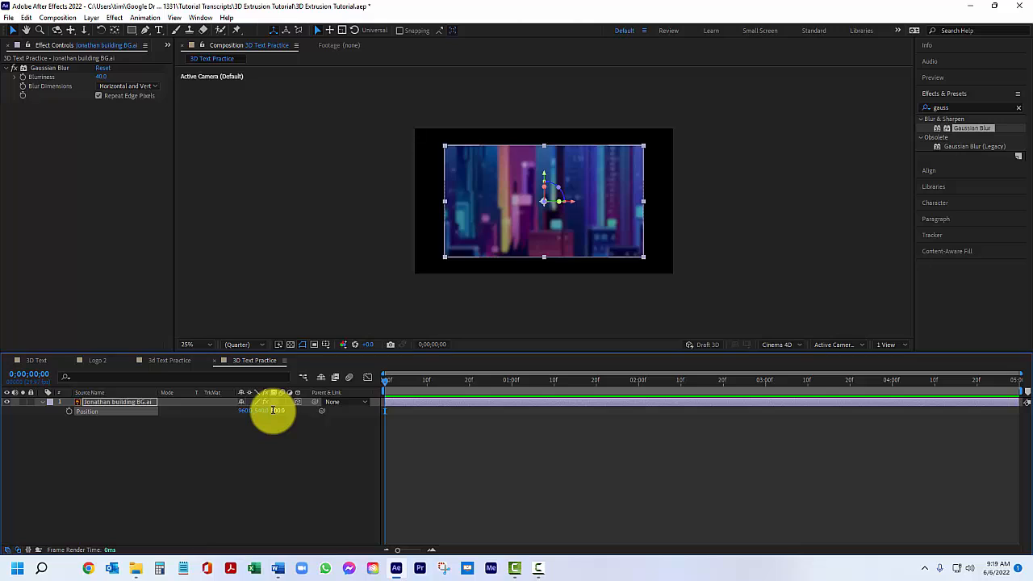
# Set the building background layer's scale to 300% on all axes
pyautogui.press('s')
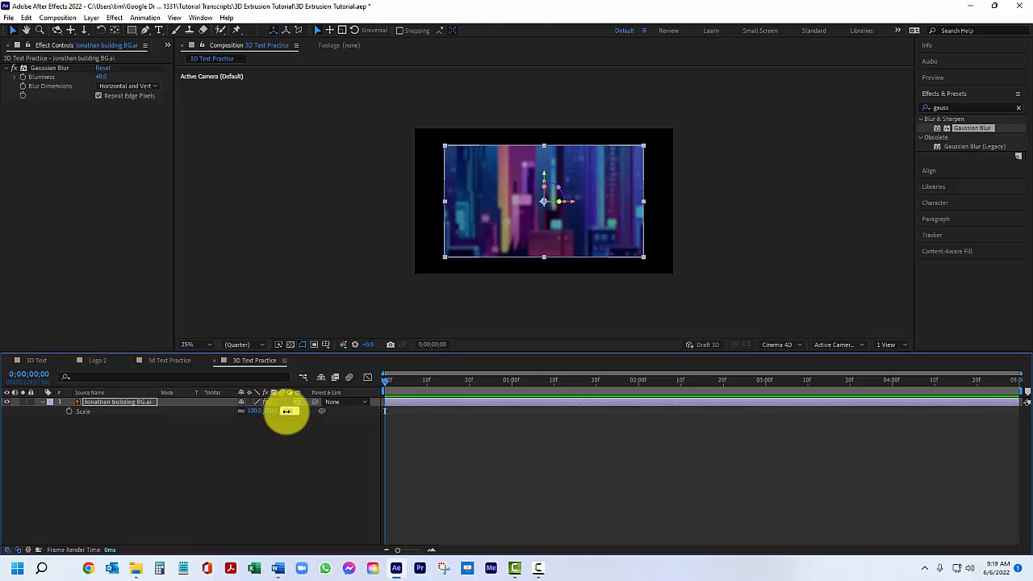
pyautogui.moveTo(286, 411); pyautogui.dragTo(284, 410)
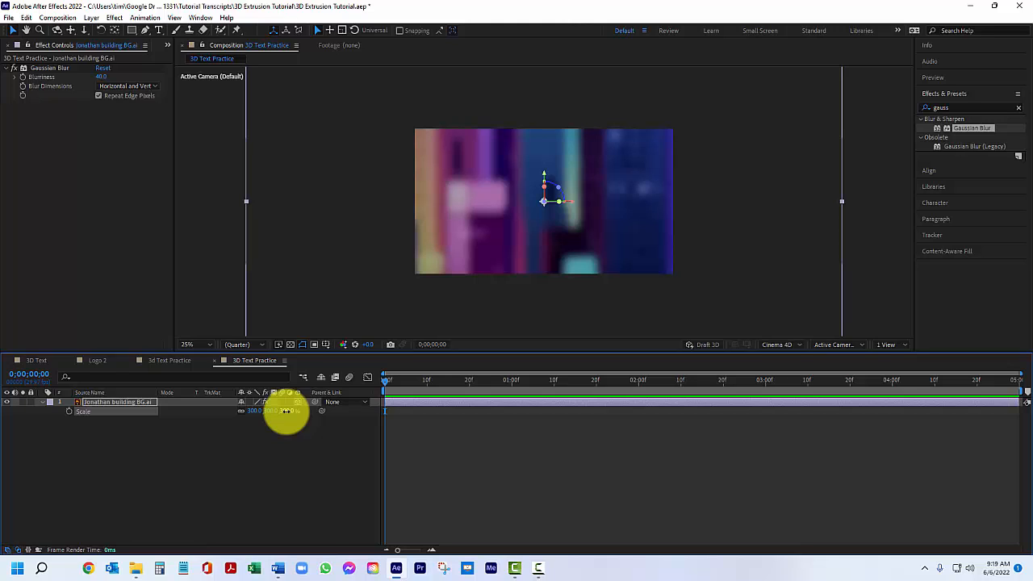
# Show the composition in 2 Views and make the Custom View 1 viewport active
pyautogui.click(902, 345)
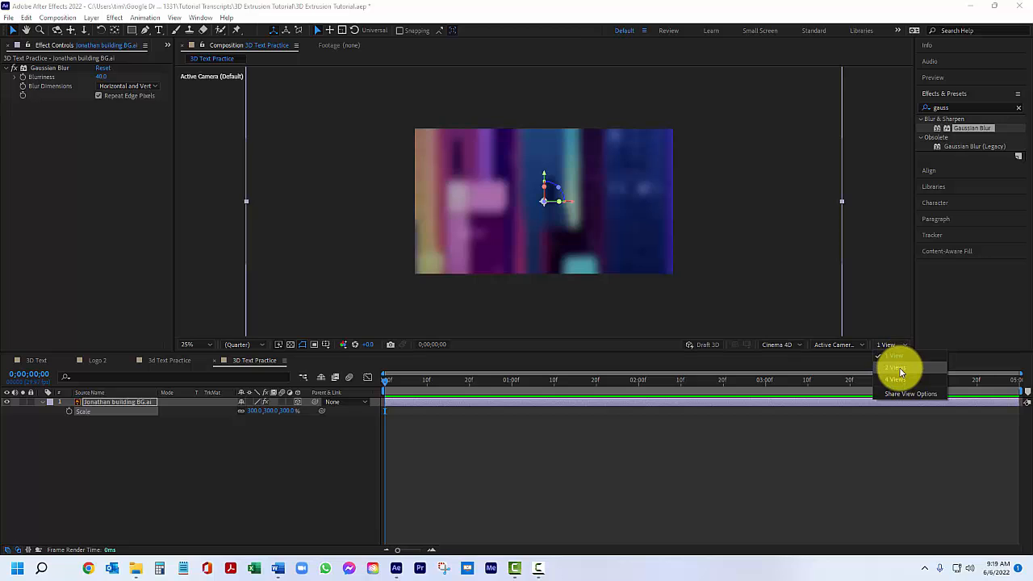
pyautogui.click(897, 368)
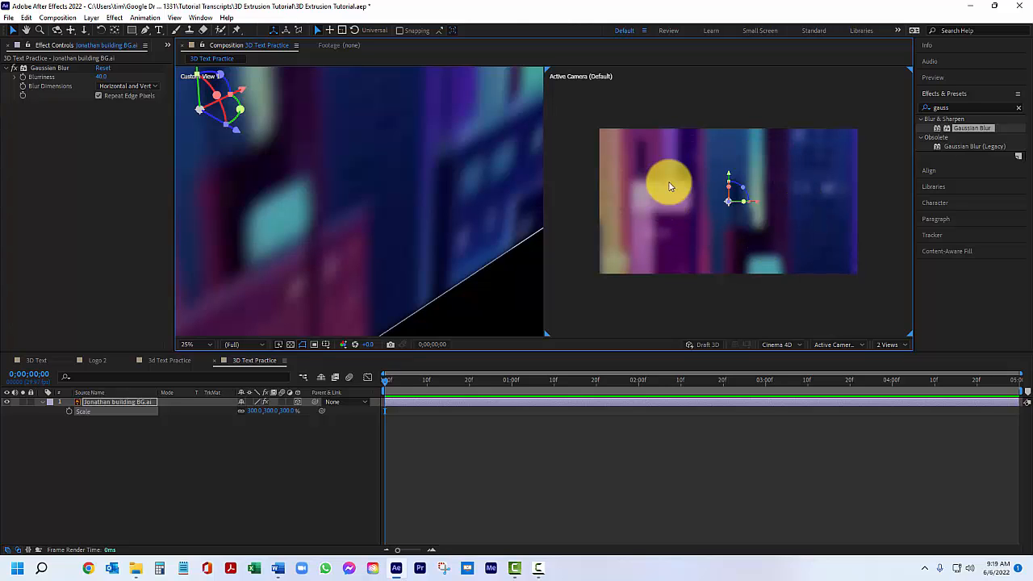
pyautogui.click(350, 172)
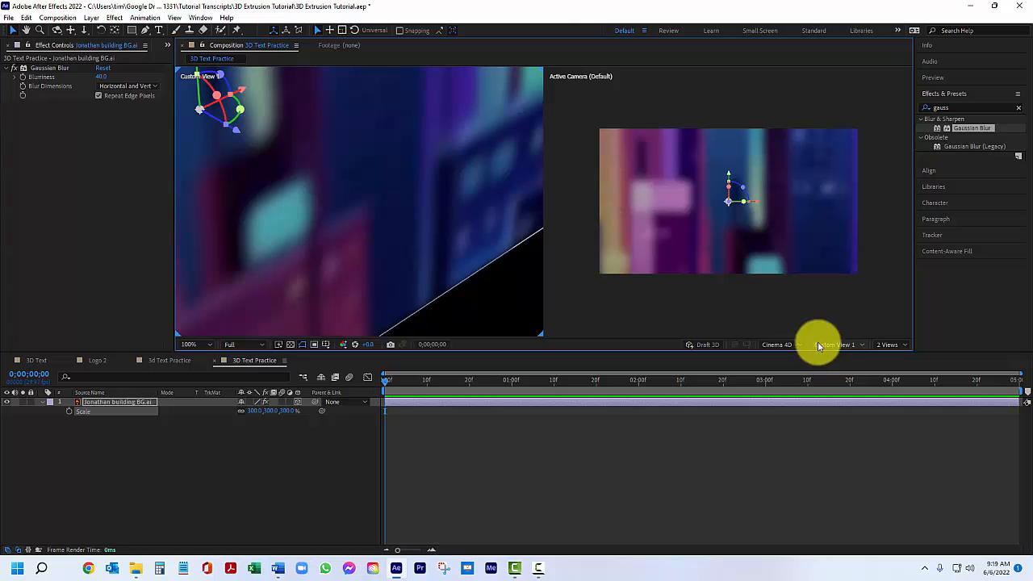
# Duplicate the building background layer and convert the lower copy into an environment layer
pyautogui.click(42, 401)
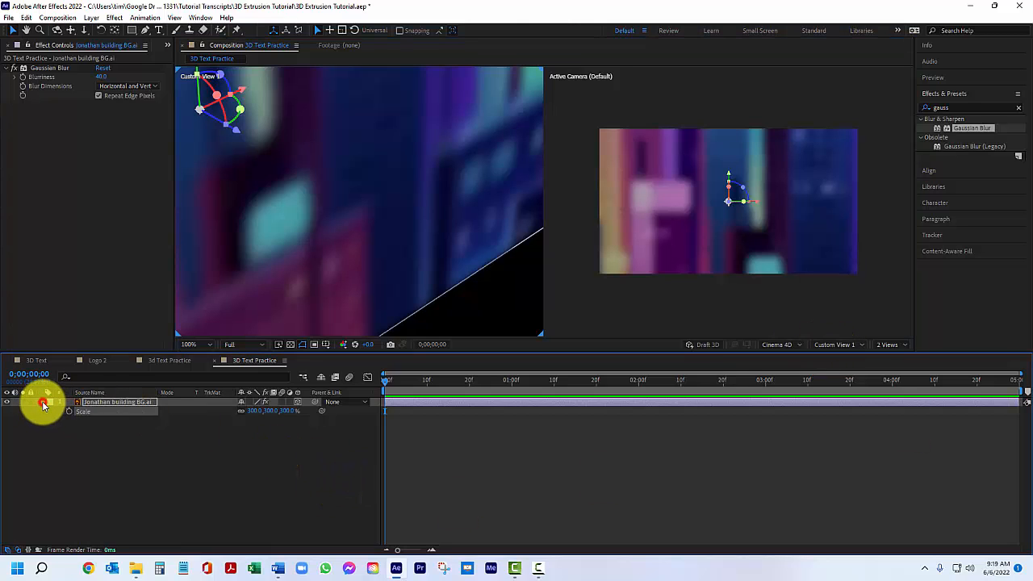
pyautogui.hotkey('ctrl', 'd')
pyautogui.click(101, 412)
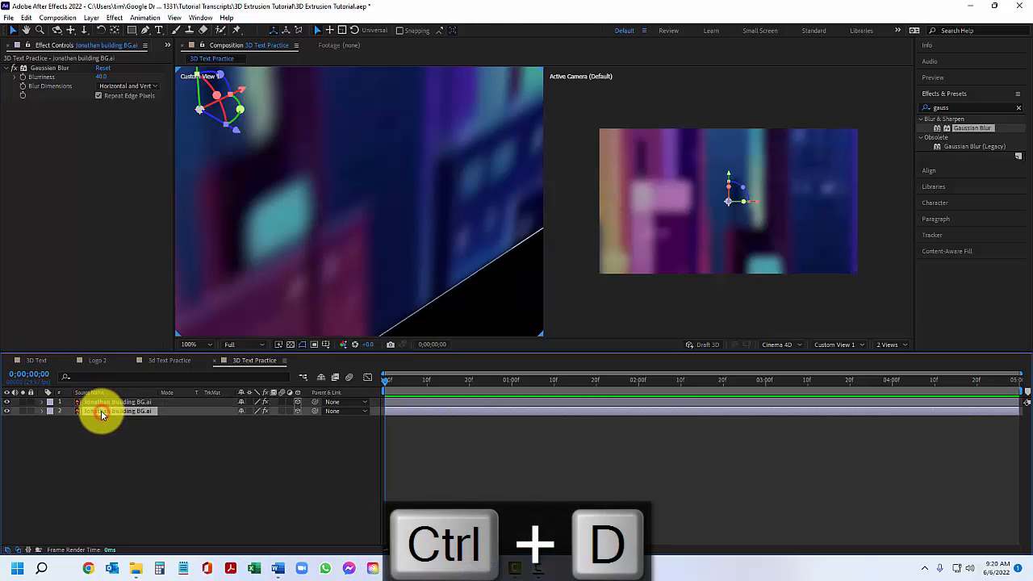
pyautogui.rightClick(101, 410)
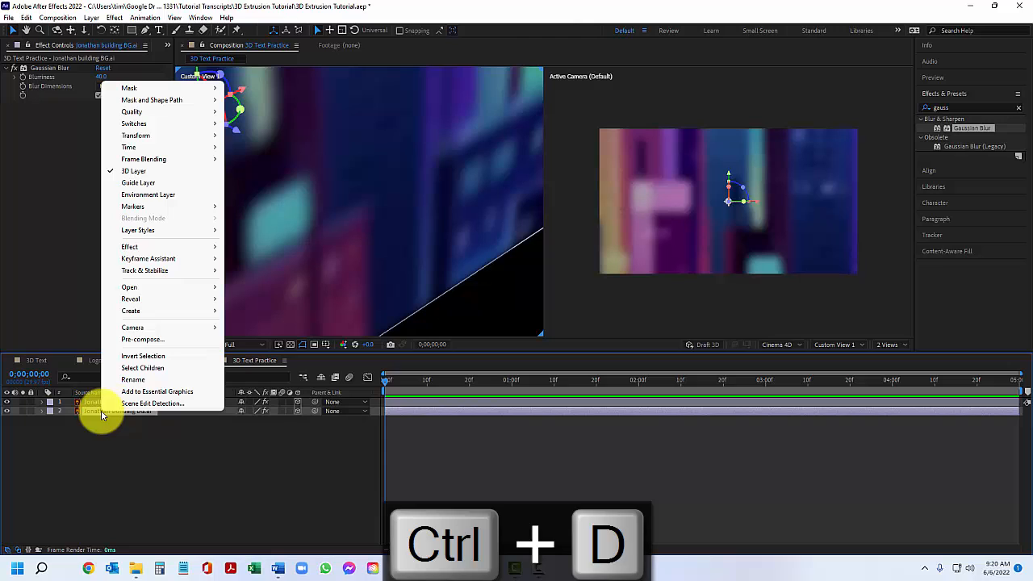
pyautogui.click(144, 195)
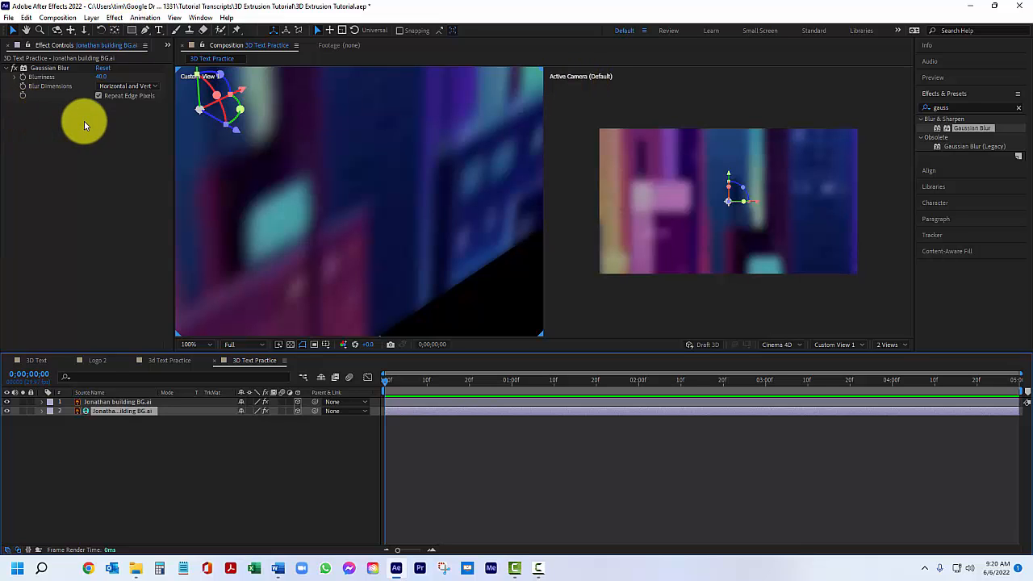
# Create an empty text layer and move it to the top of the layer stack
pyautogui.doubleClick(158, 30)
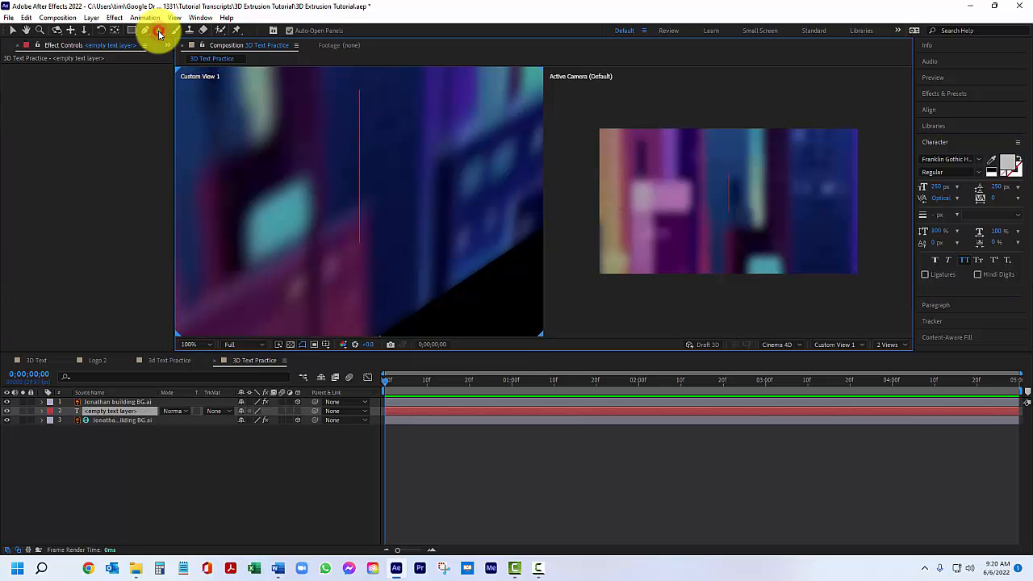
pyautogui.click(96, 412)
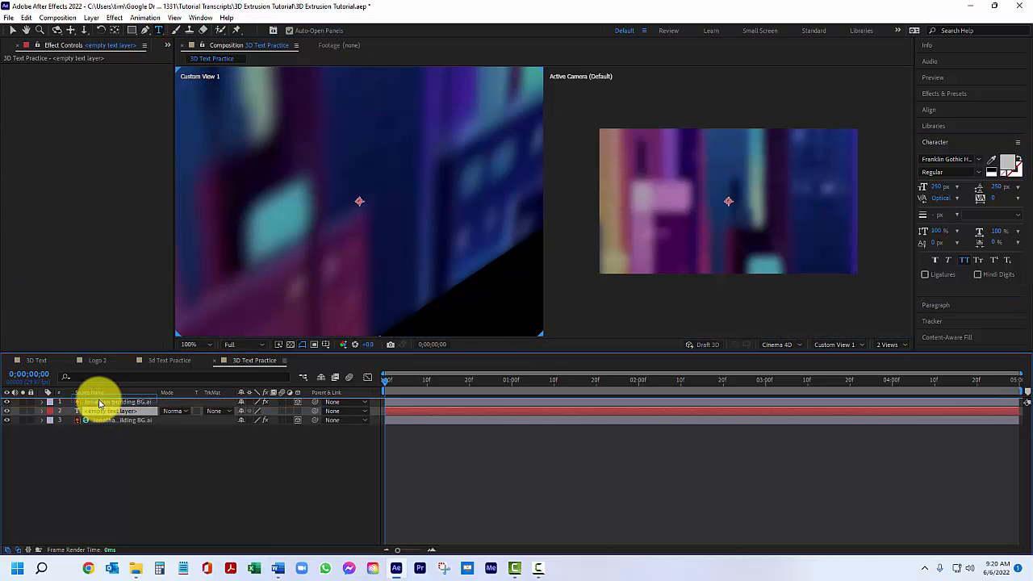
pyautogui.moveTo(99, 402); pyautogui.dragTo(95, 401)
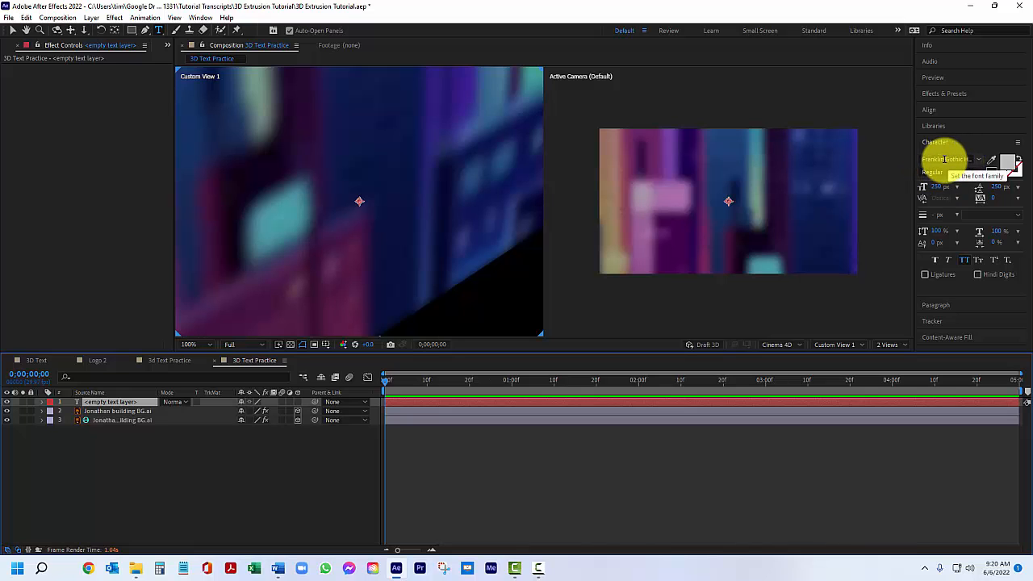
# Accept the text colour B2B2B2 and enter "where's" and "the beef?" on two lines in the empty text layer
pyautogui.click(1008, 164)
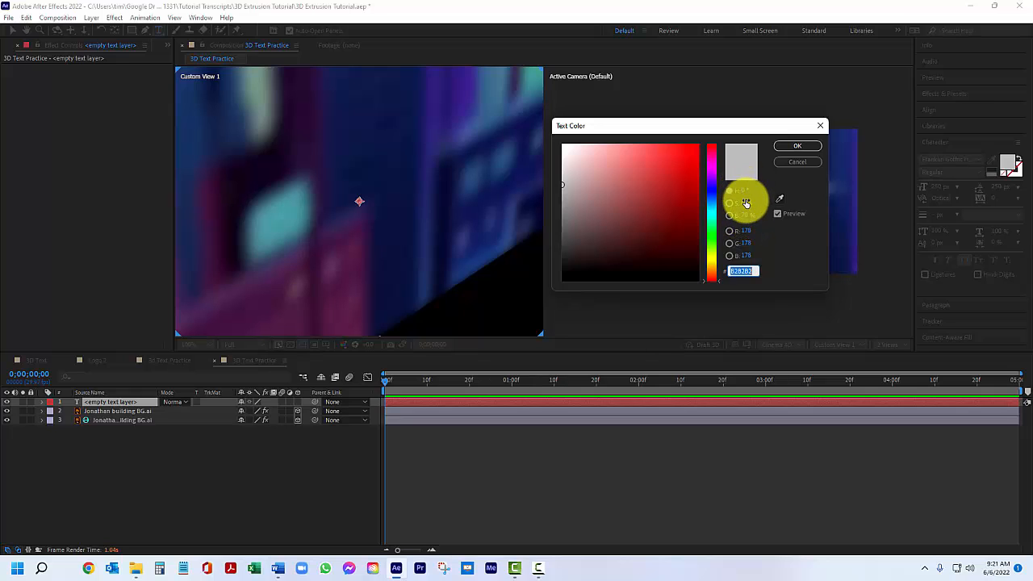
pyautogui.click(797, 147)
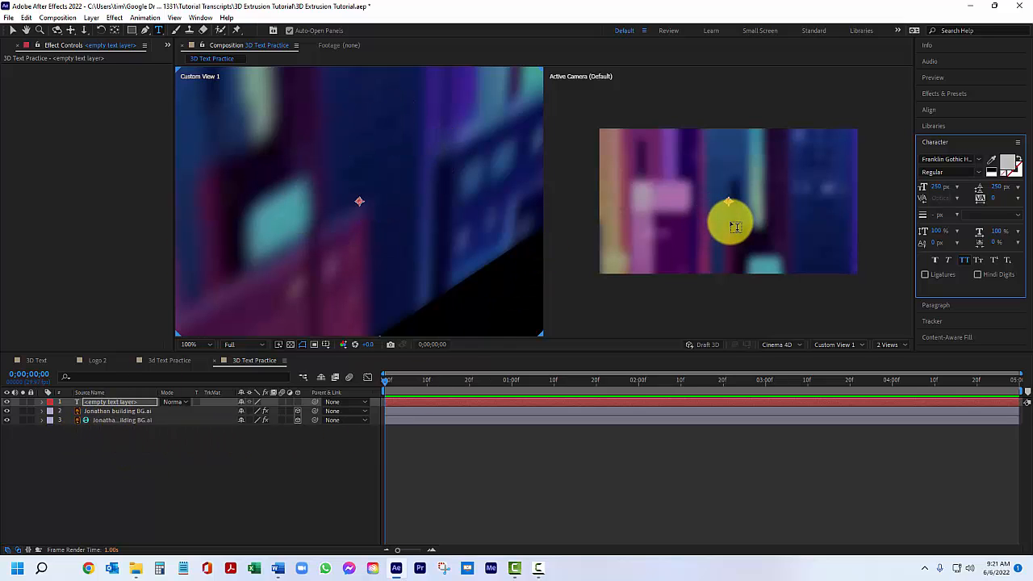
pyautogui.doubleClick(93, 401)
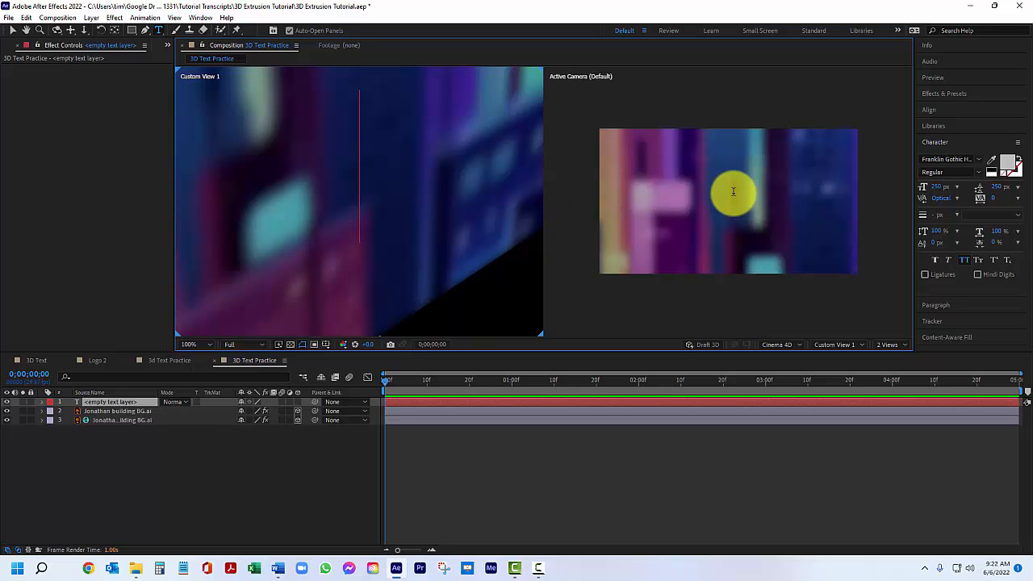
pyautogui.write("where's")
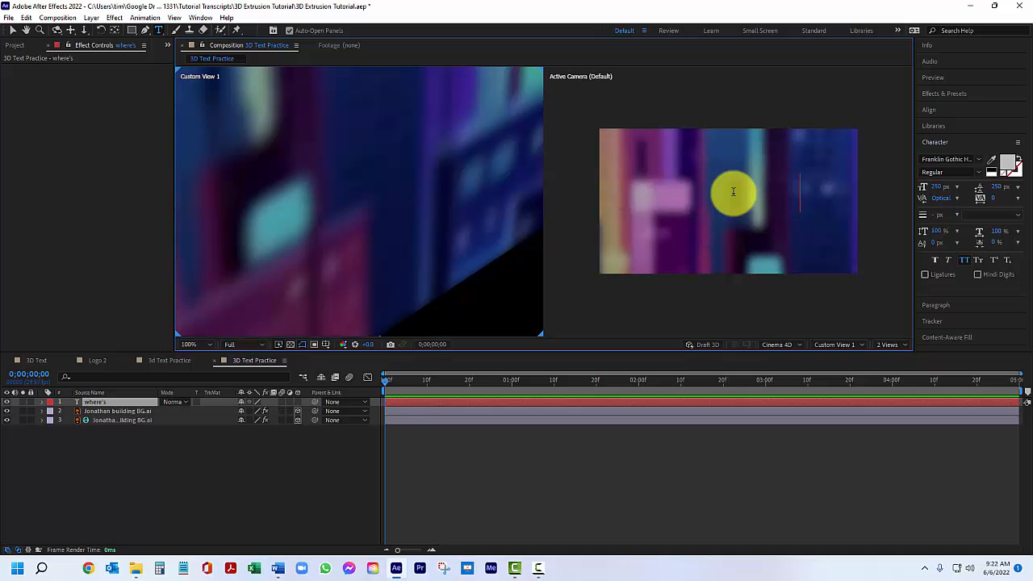
pyautogui.press('Return')
pyautogui.write('the beef?')
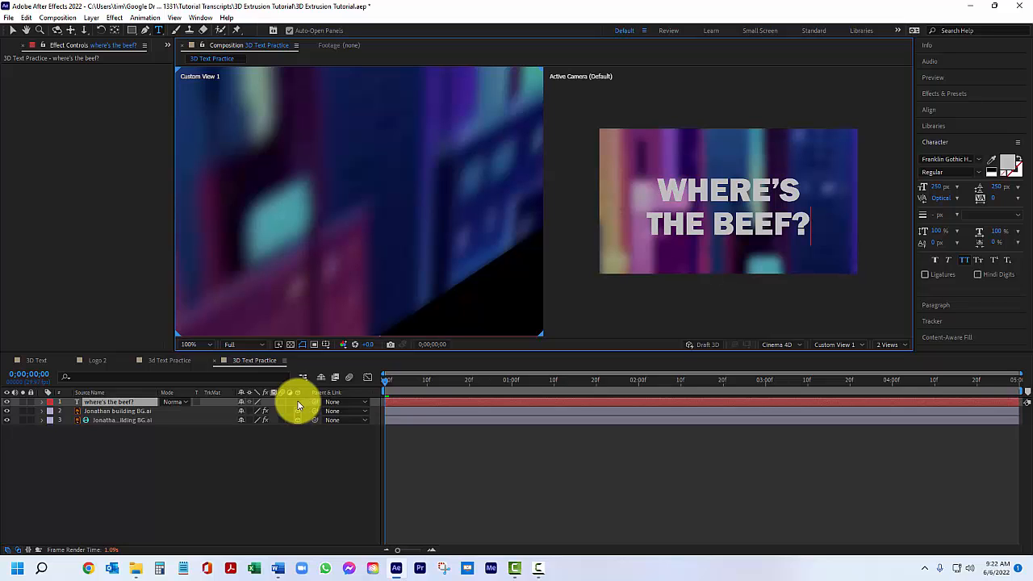
pyautogui.click(79, 402)
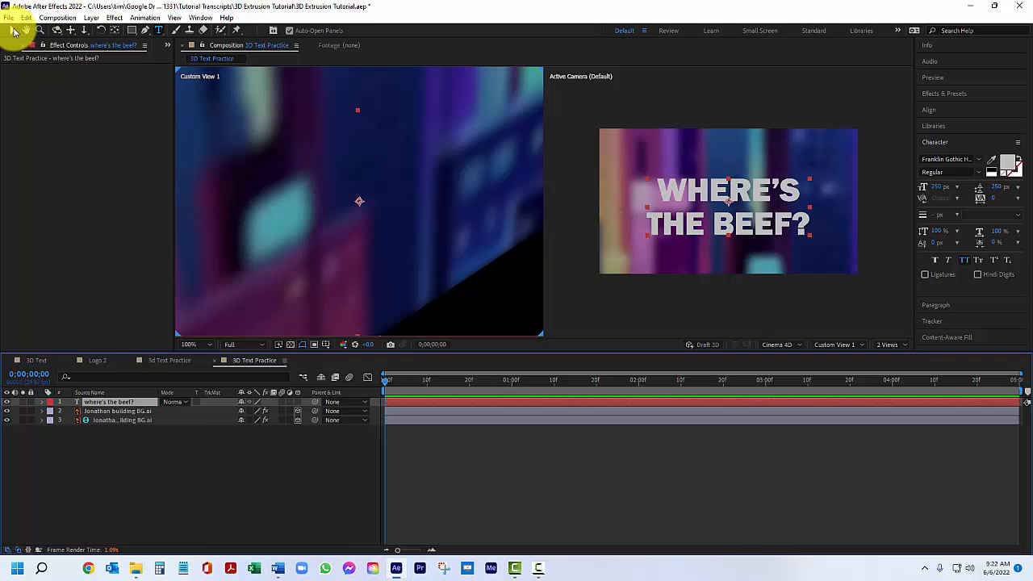
# Center the text layer's anchor point within its text and align the layer horizontally and vertically to the composition's center
pyautogui.click(12, 30)
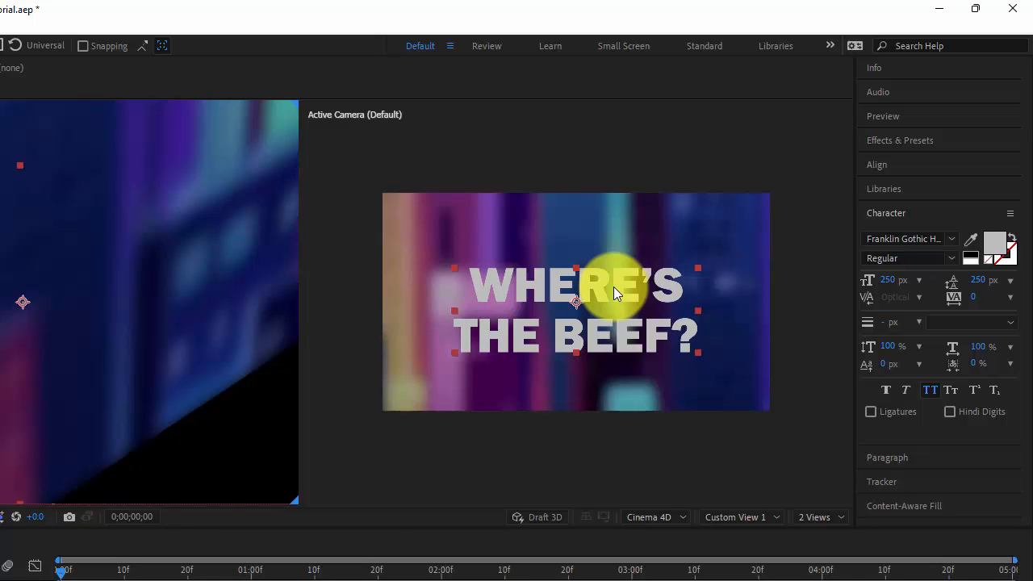
pyautogui.hotkey('ctrl', 'alt', 'Home')
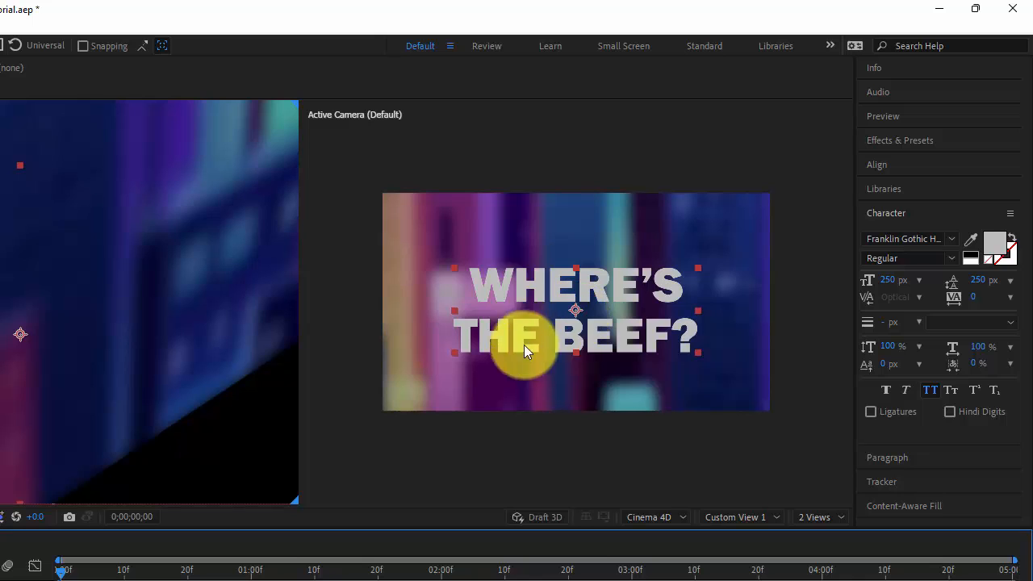
pyautogui.click(881, 457)
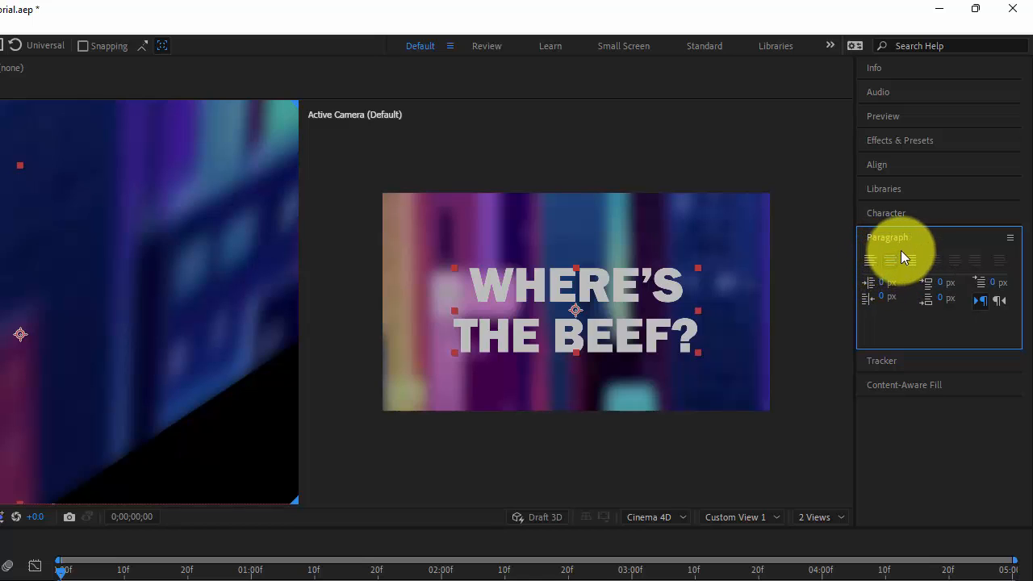
pyautogui.click(886, 166)
pyautogui.click(898, 207)
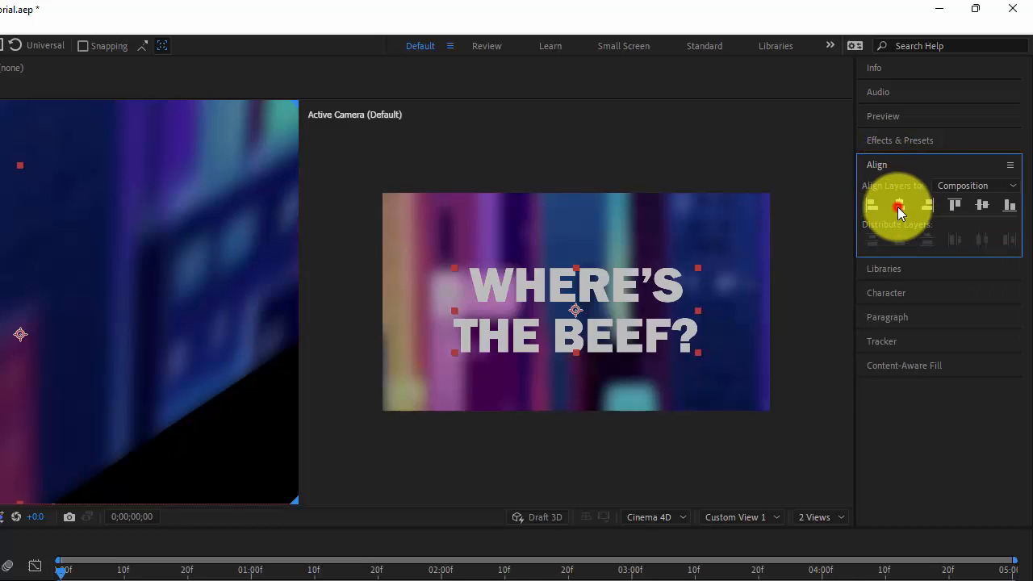
pyautogui.click(981, 206)
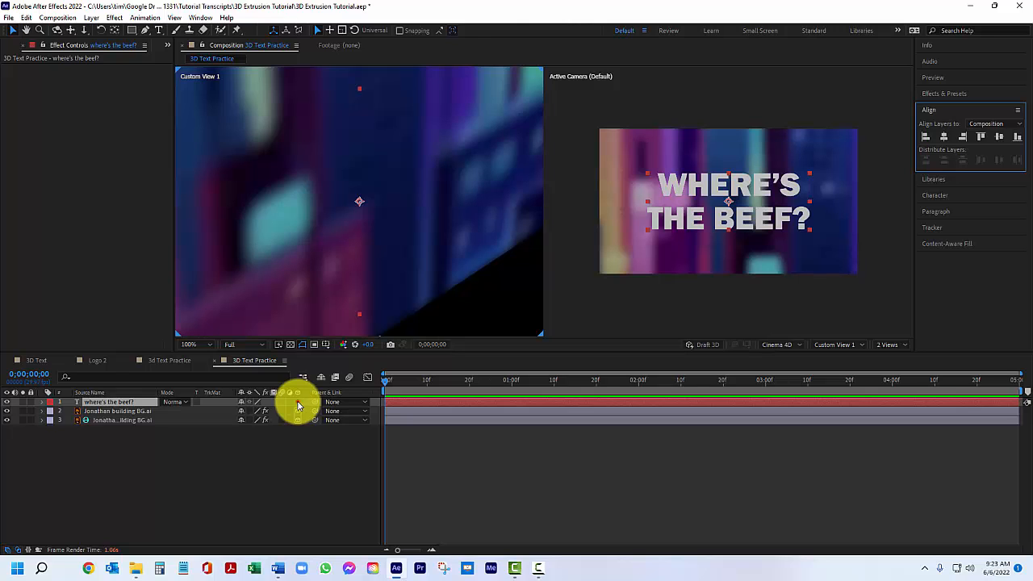
# Make the "where's the beef?" text layer 3D and confirm Cinema 4D as the composition's 3D renderer
pyautogui.click(297, 403)
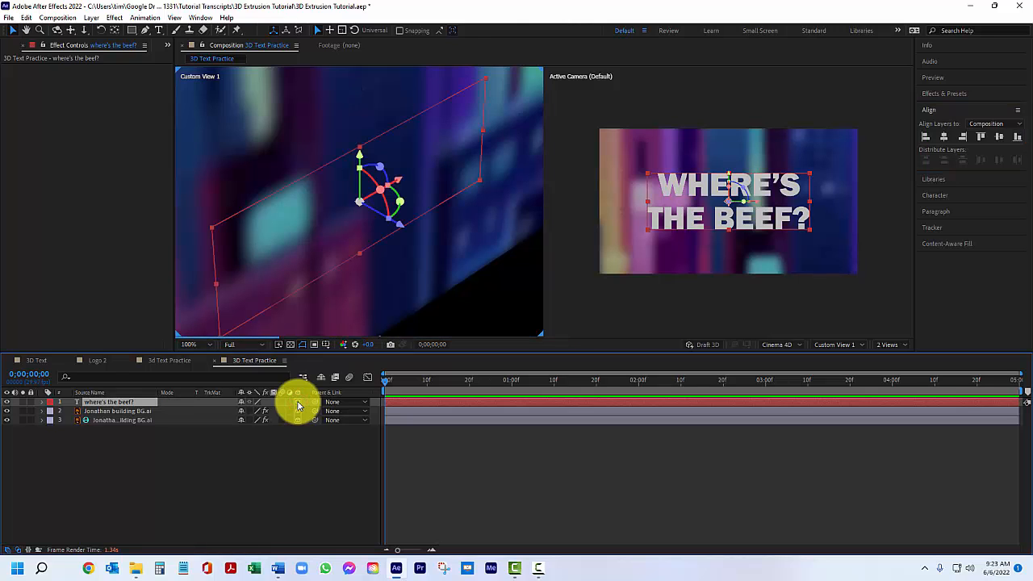
pyautogui.click(72, 19)
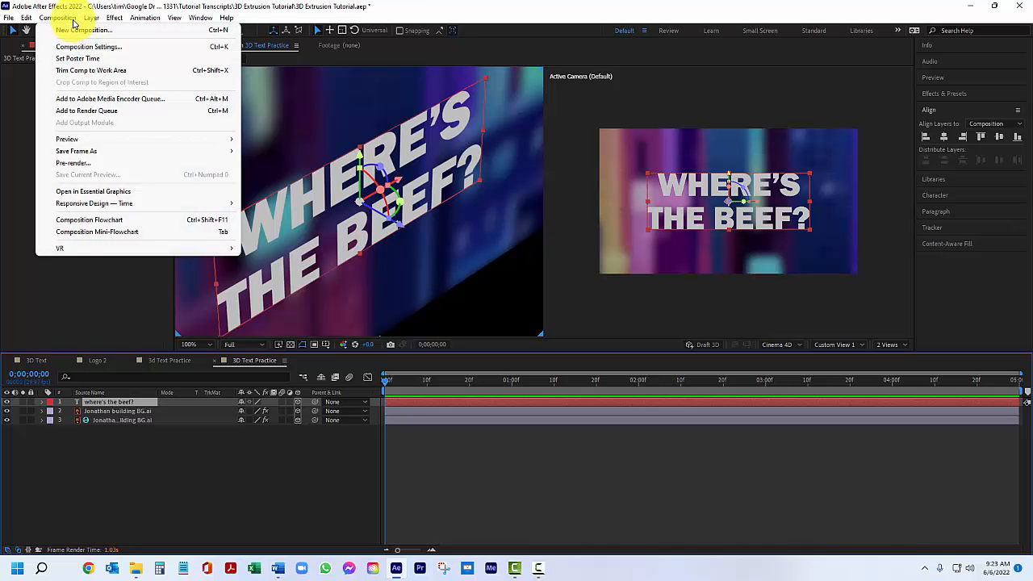
pyautogui.click(80, 46)
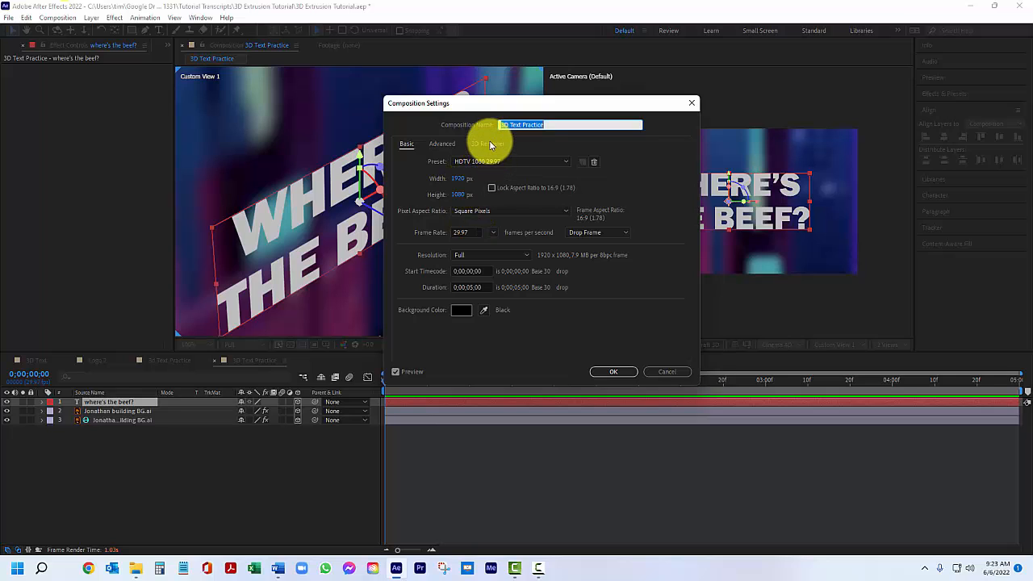
pyautogui.click(489, 145)
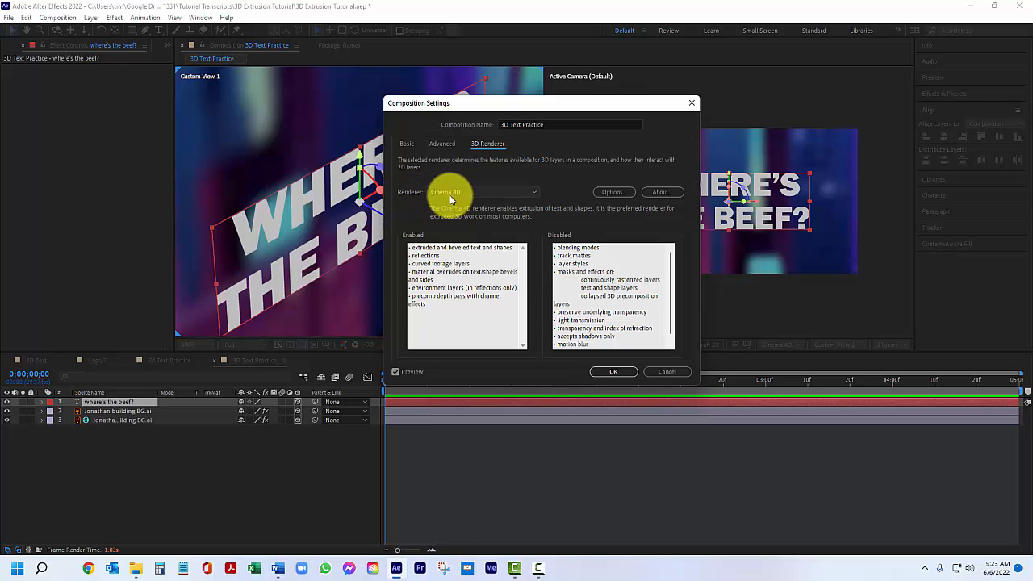
pyautogui.click(615, 372)
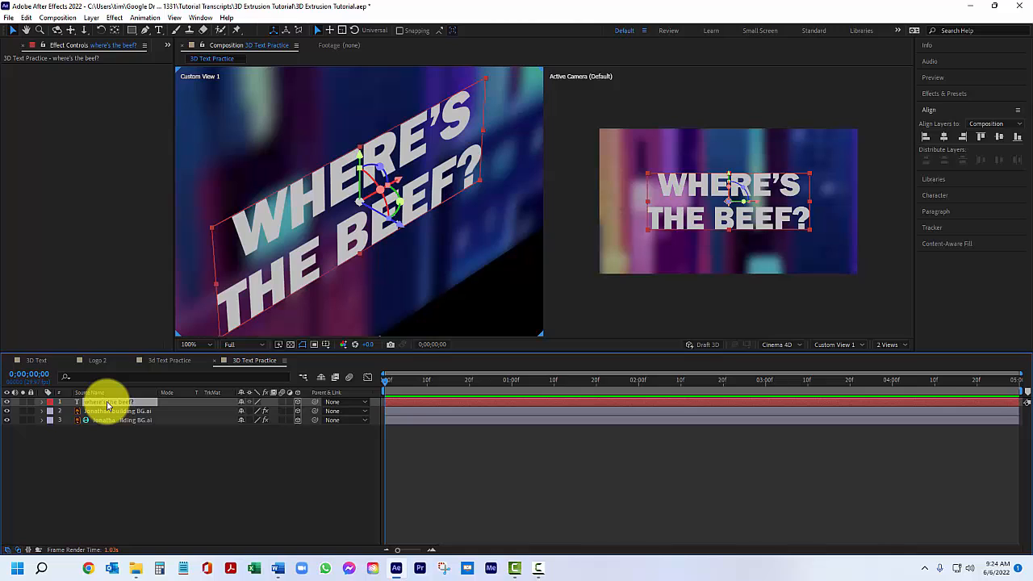
# Set the text layer's geometry to bevel depth 5, extrusion depth 40 and an Angular bevel style
pyautogui.press('a')
pyautogui.press('a')
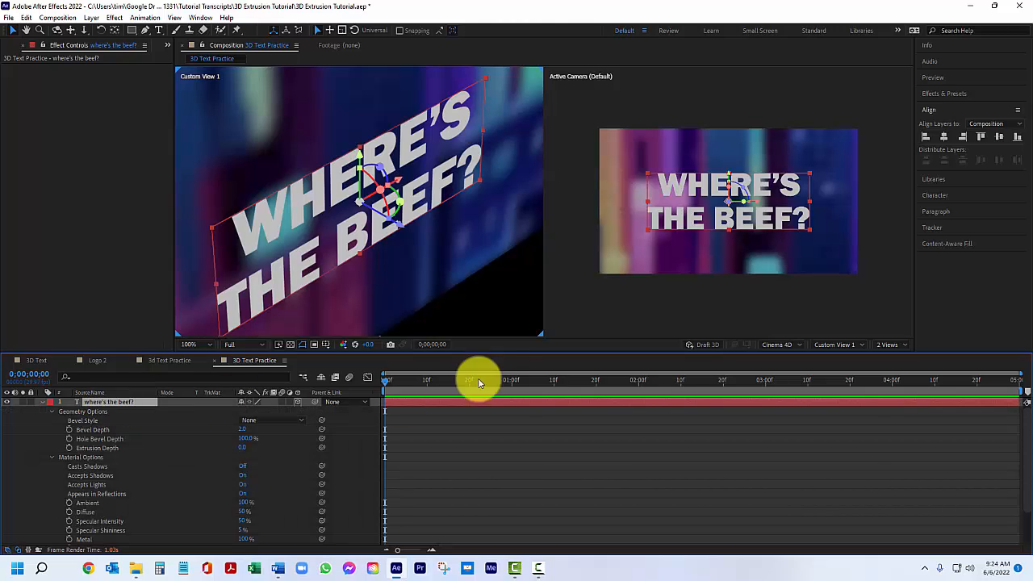
pyautogui.moveTo(491, 351); pyautogui.dragTo(479, 262)
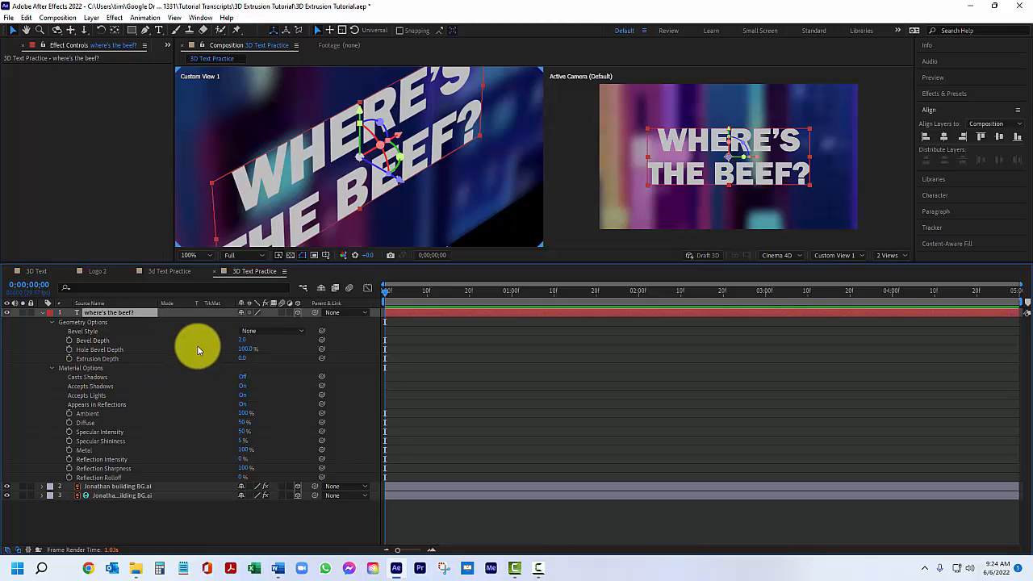
pyautogui.click(241, 340)
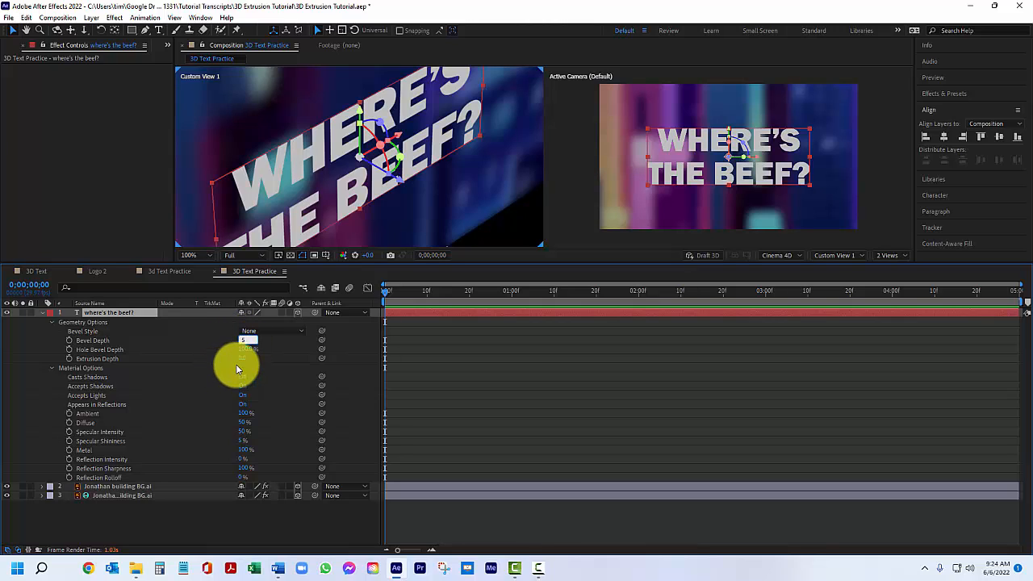
pyautogui.click(242, 358)
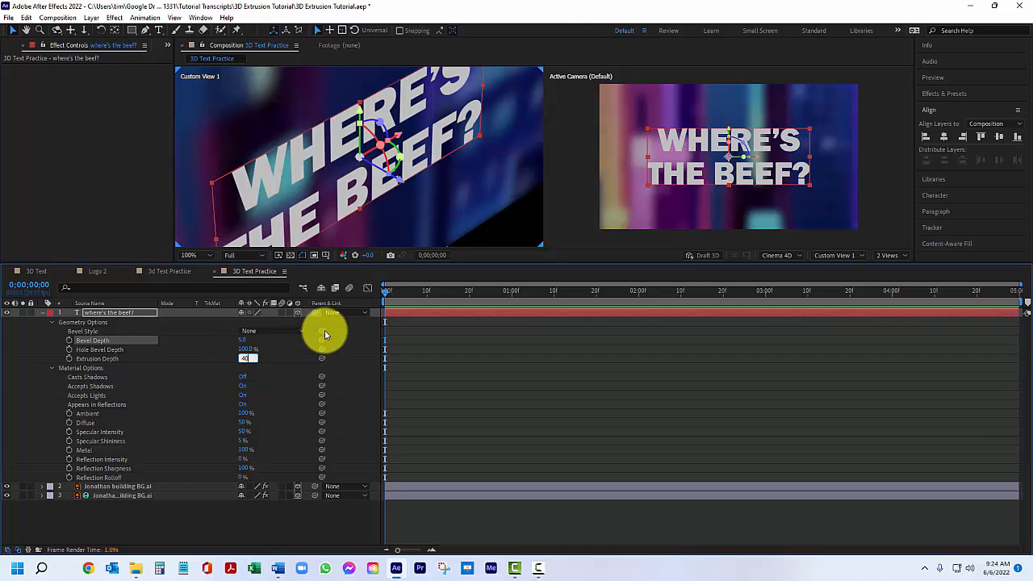
pyautogui.click(292, 331)
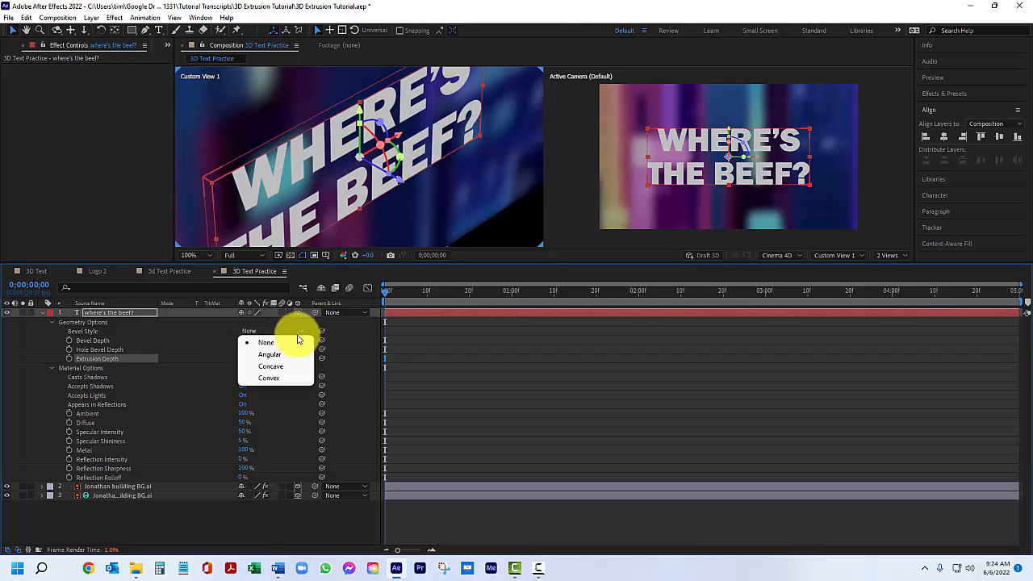
pyautogui.click(273, 360)
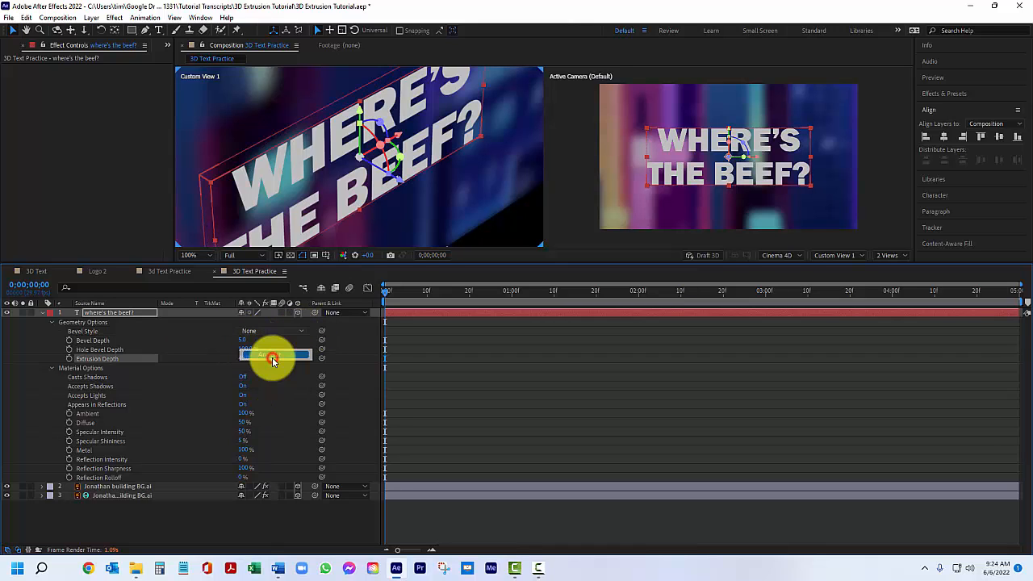
# Set the text material's Ambient to 50%, Specular Intensity to 100% and Specular Shininess to 100%
pyautogui.click(242, 413)
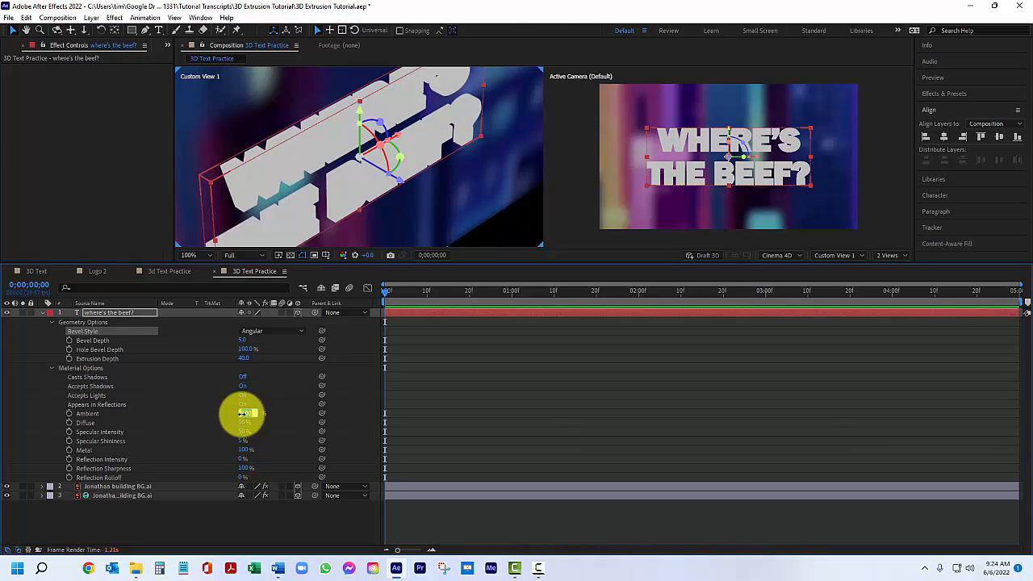
pyautogui.write('50')
pyautogui.press('Return')
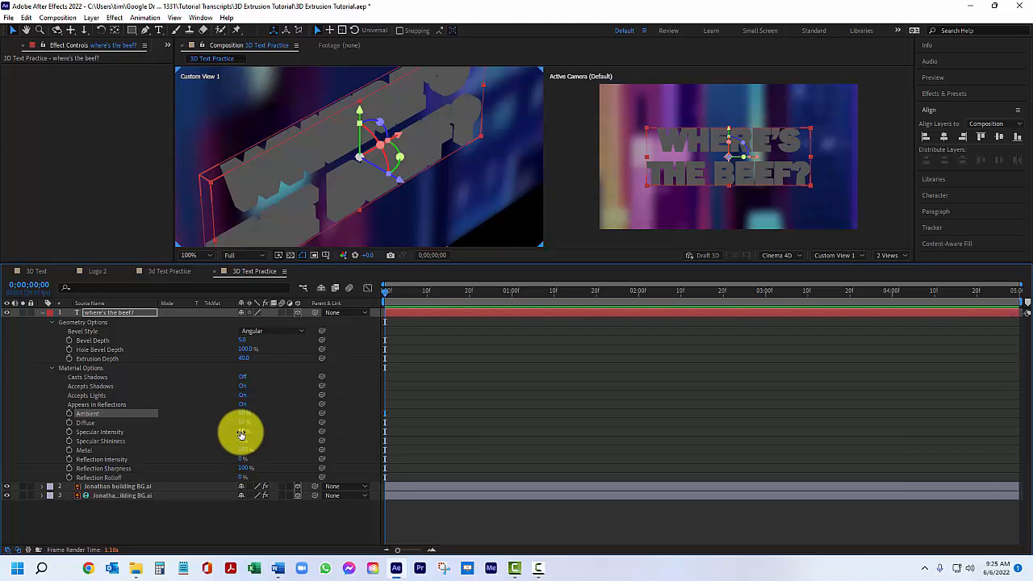
pyautogui.click(241, 433)
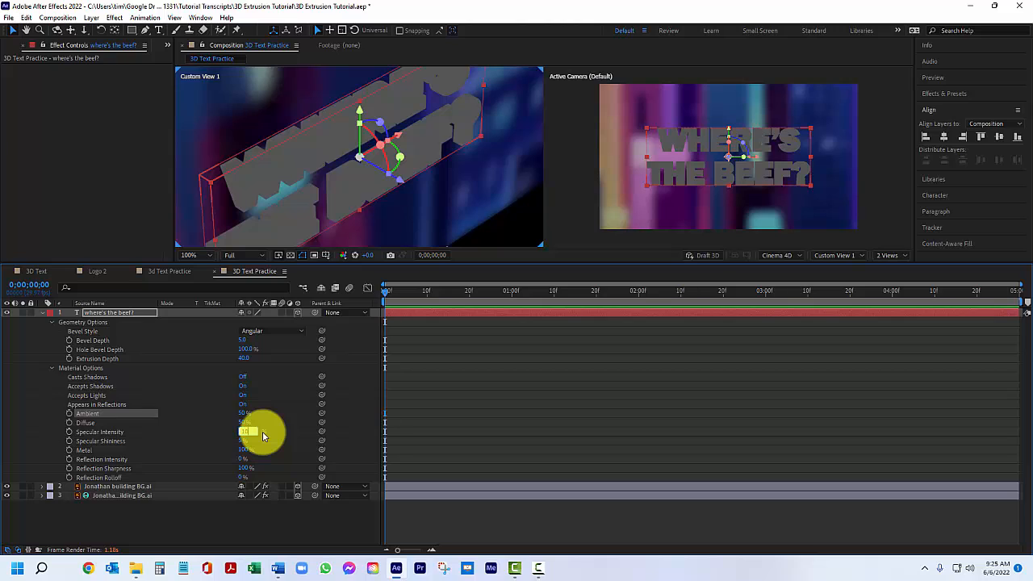
pyautogui.click(241, 441)
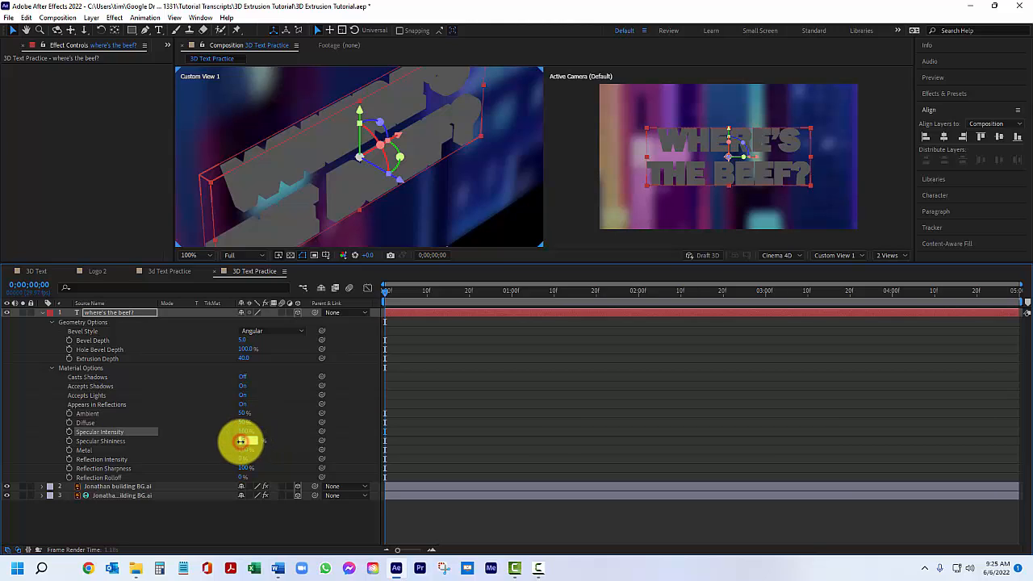
pyautogui.write('100')
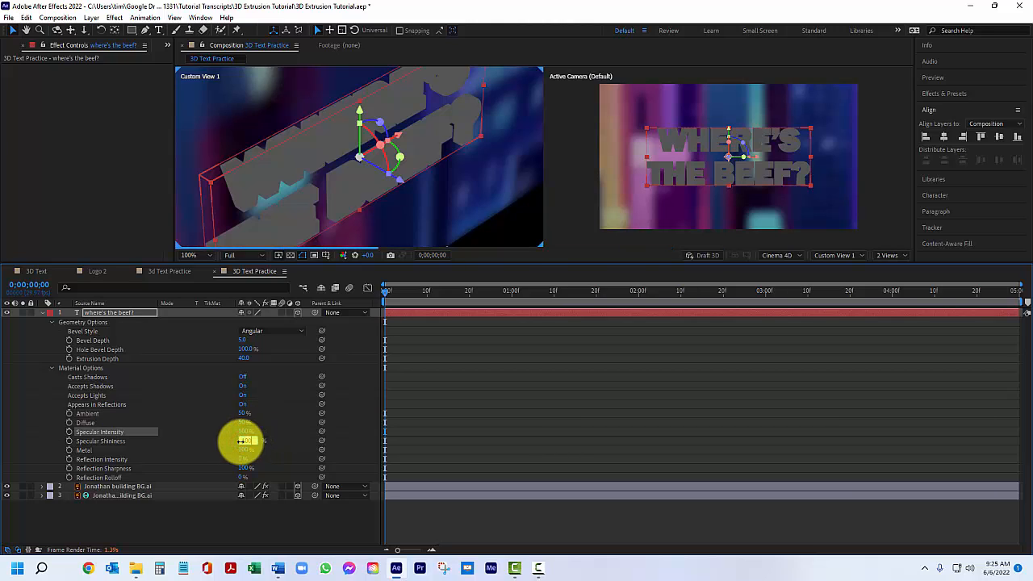
pyautogui.press('Return')
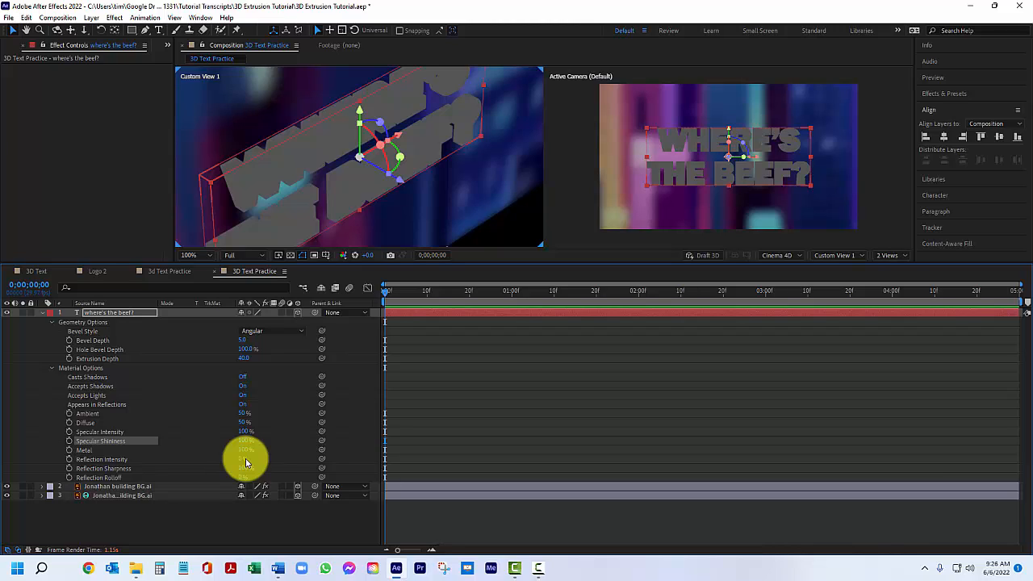
# Set the text material's Metal to 0%, Reflection Intensity to 100%, Reflection Sharpness to 80% and Reflection Rolloff to 25%
pyautogui.click(246, 450)
pyautogui.write('0')
pyautogui.press('Return')
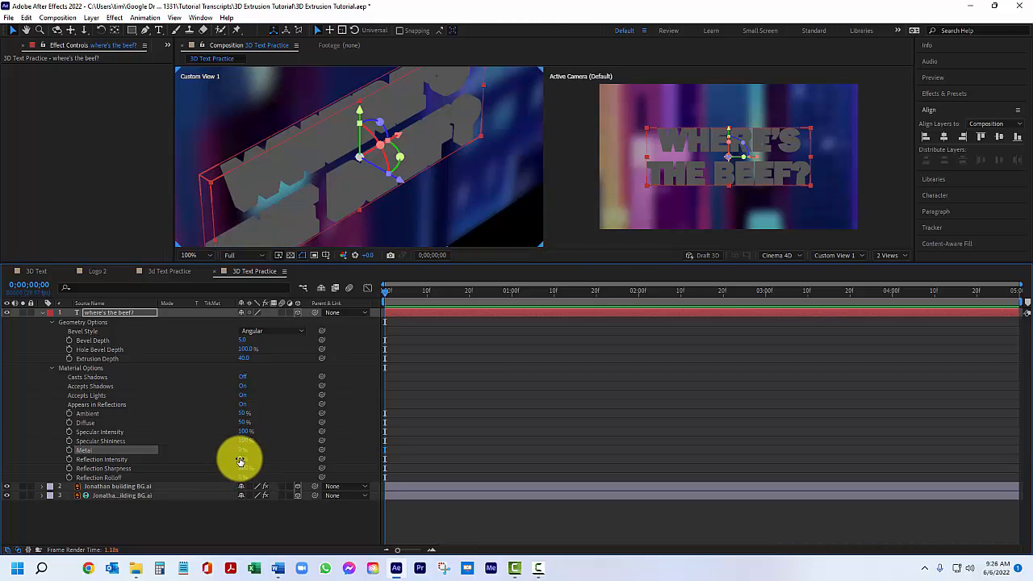
pyautogui.click(242, 459)
pyautogui.write('100')
pyautogui.press('Return')
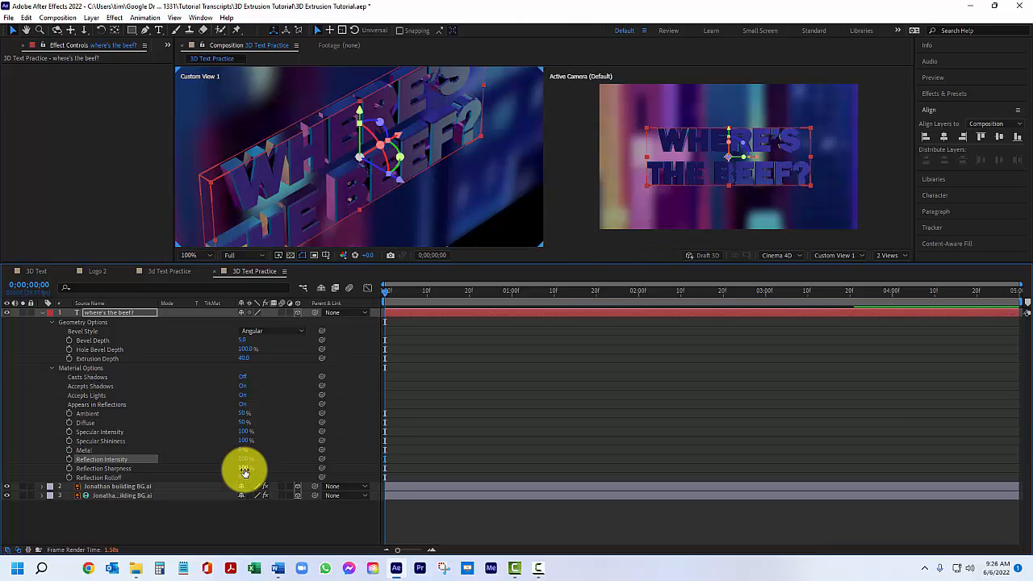
pyautogui.click(243, 468)
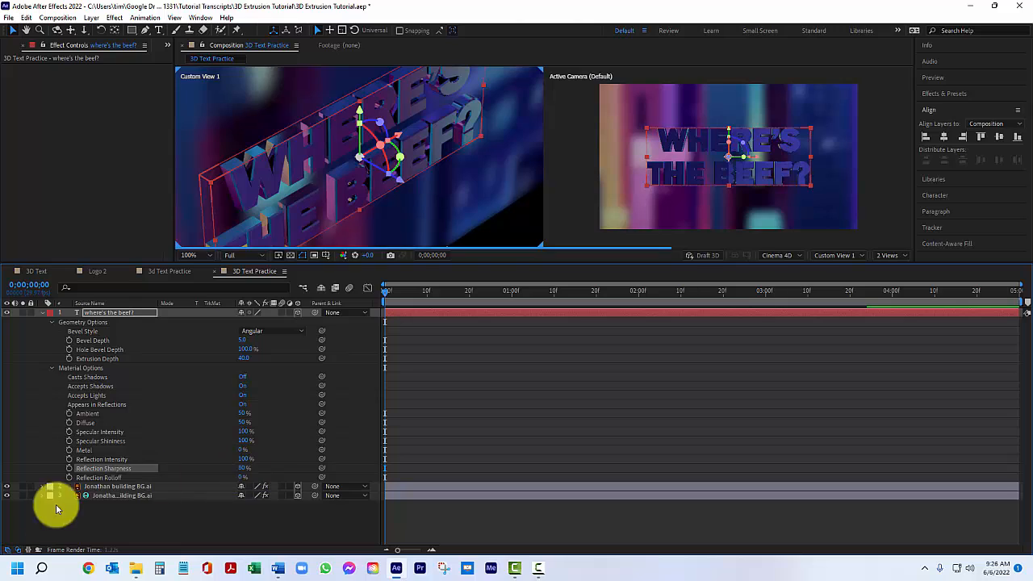
pyautogui.click(243, 477)
pyautogui.press('Return')
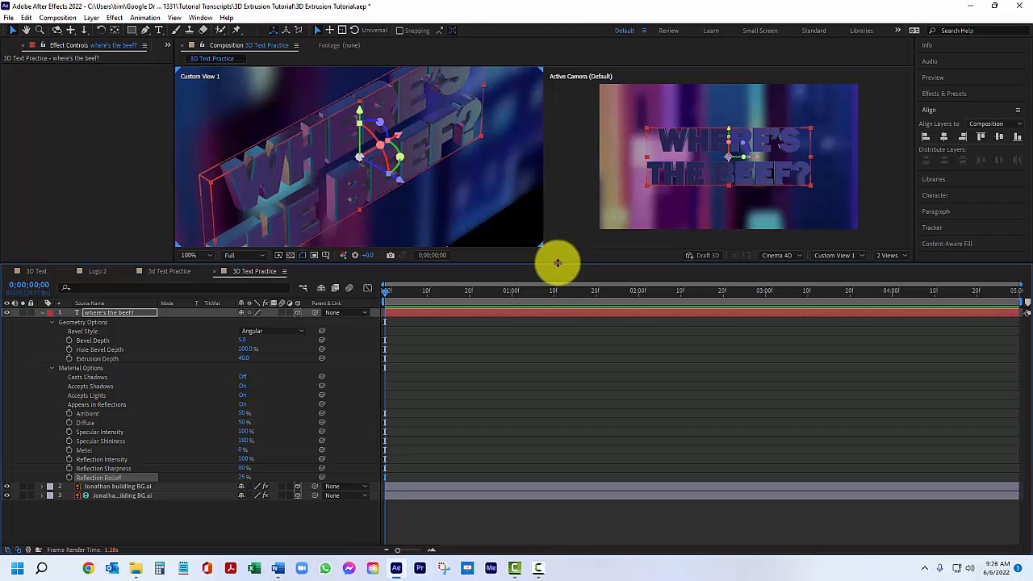
# Enlarge the composition preview area, collapse the text layer's properties and deselect the layer
pyautogui.moveTo(555, 262); pyautogui.dragTo(561, 315)
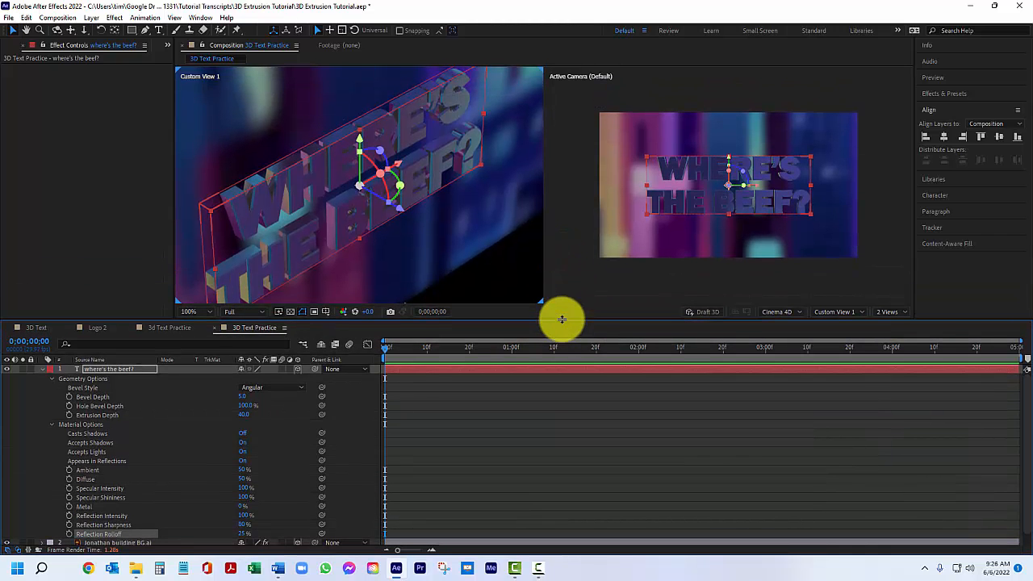
pyautogui.click(109, 371)
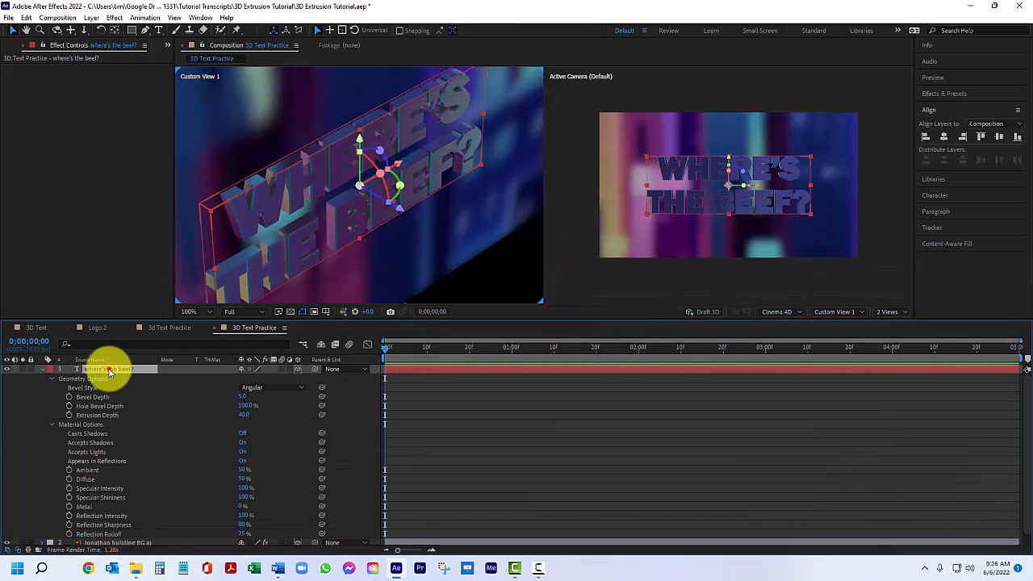
pyautogui.press('u')
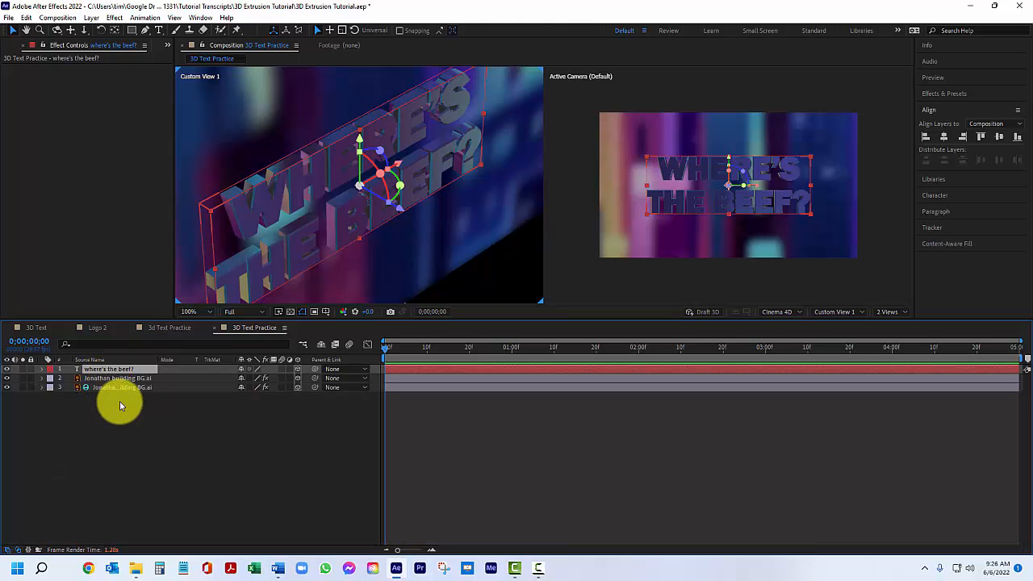
pyautogui.click(120, 403)
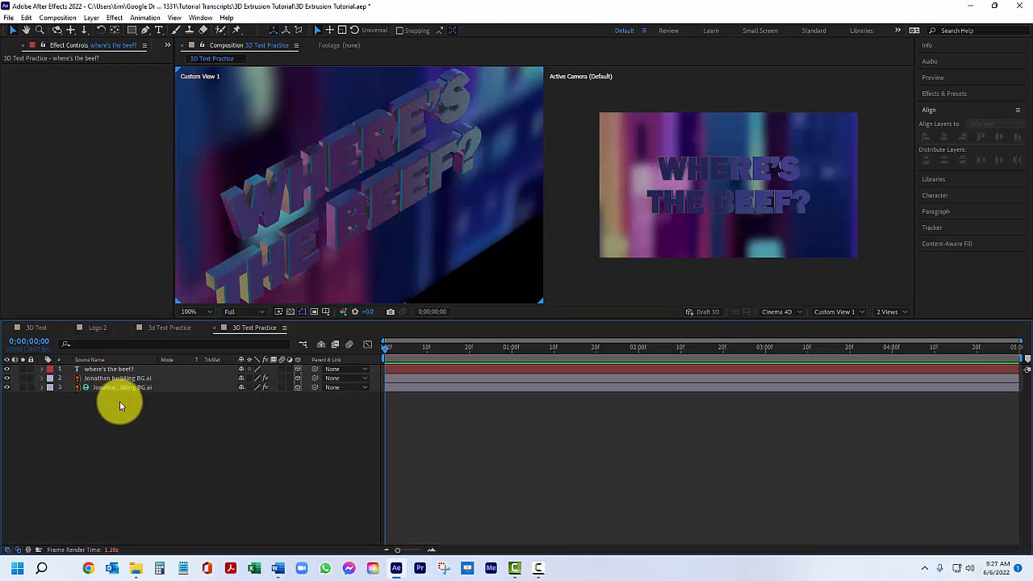
# Start a new light with the light type Point and the name "Key Light"
pyautogui.click(92, 18)
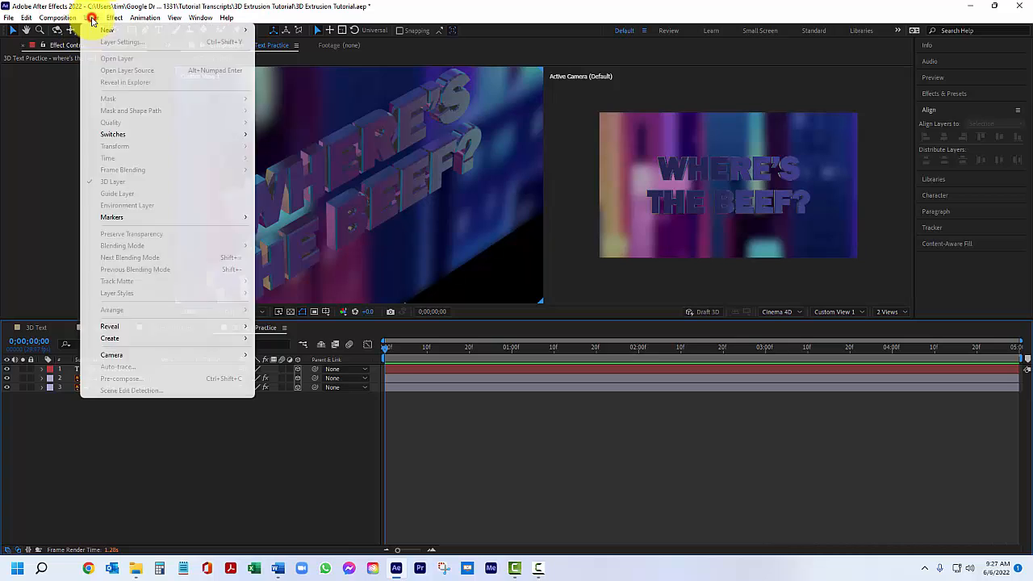
pyautogui.moveTo(184, 30)
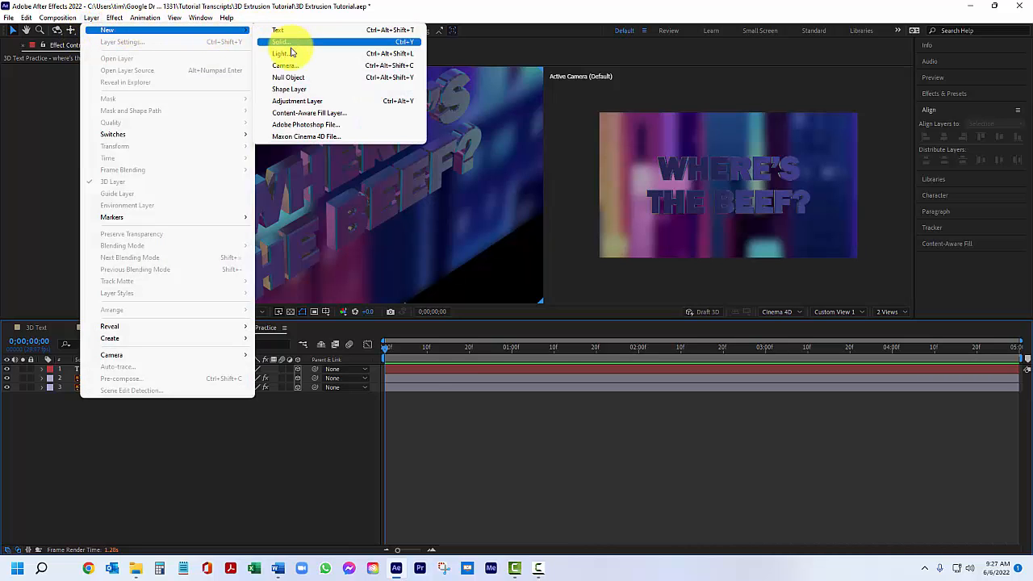
pyautogui.click(291, 52)
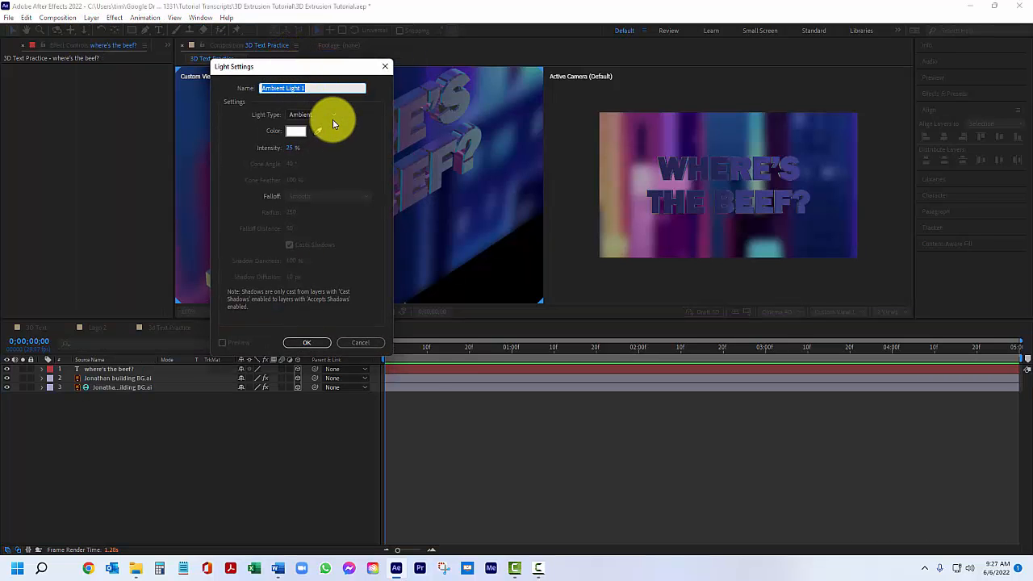
pyautogui.click(332, 114)
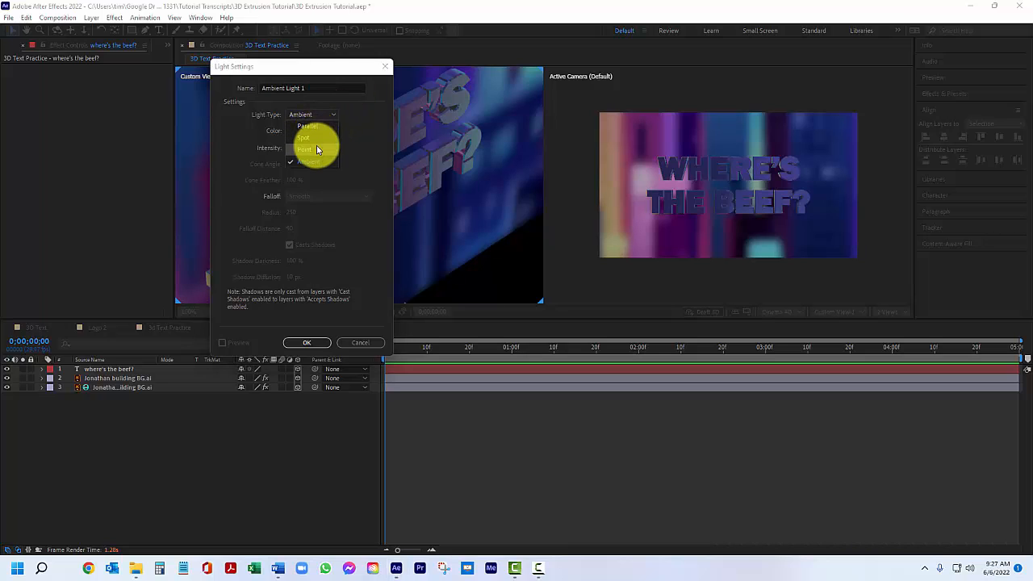
pyautogui.click(317, 149)
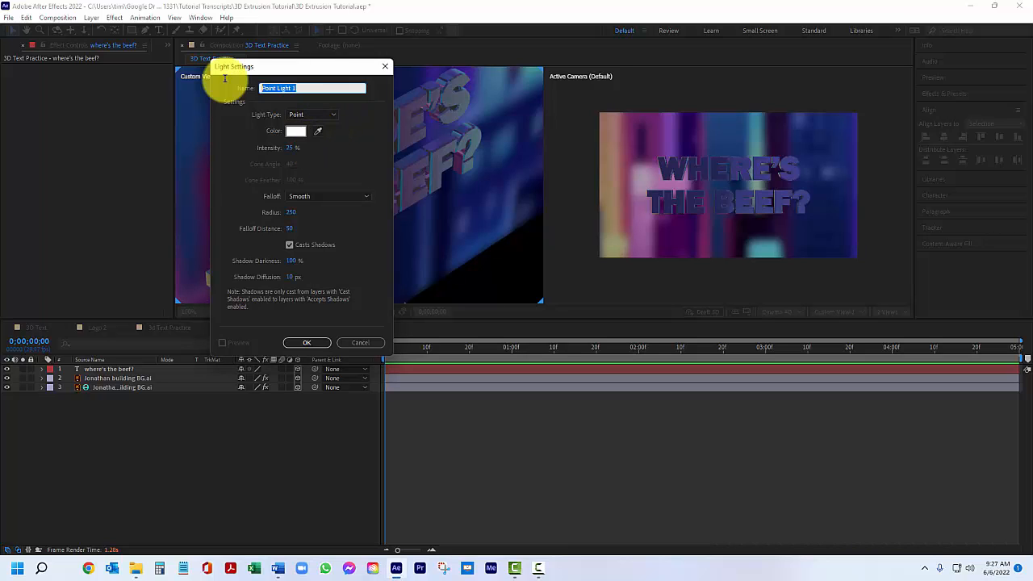
pyautogui.write('Key Light')
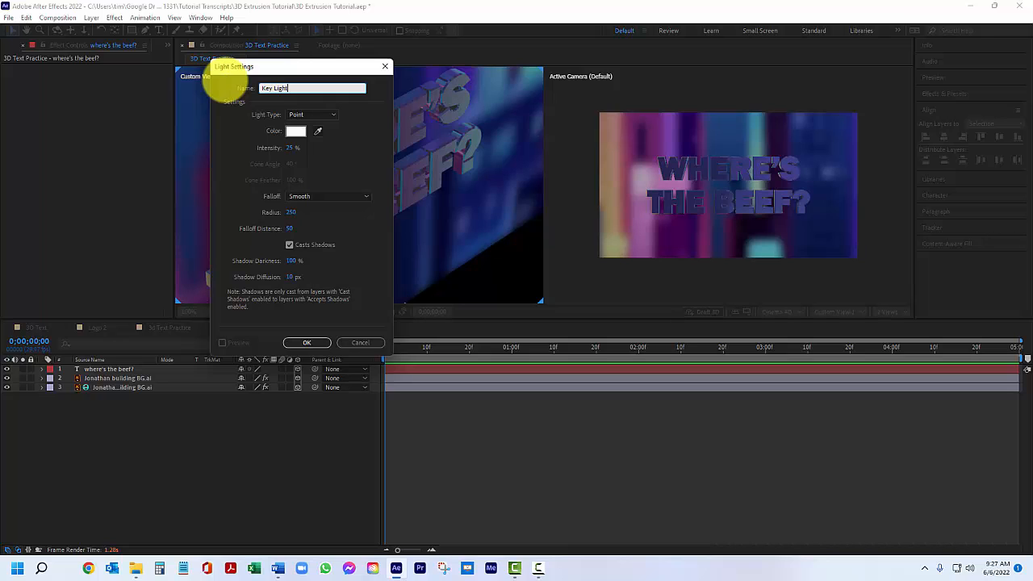
# Sample the Key Light's colour from the teal strip in the background above the text and set its intensity to 200%
pyautogui.click(318, 131)
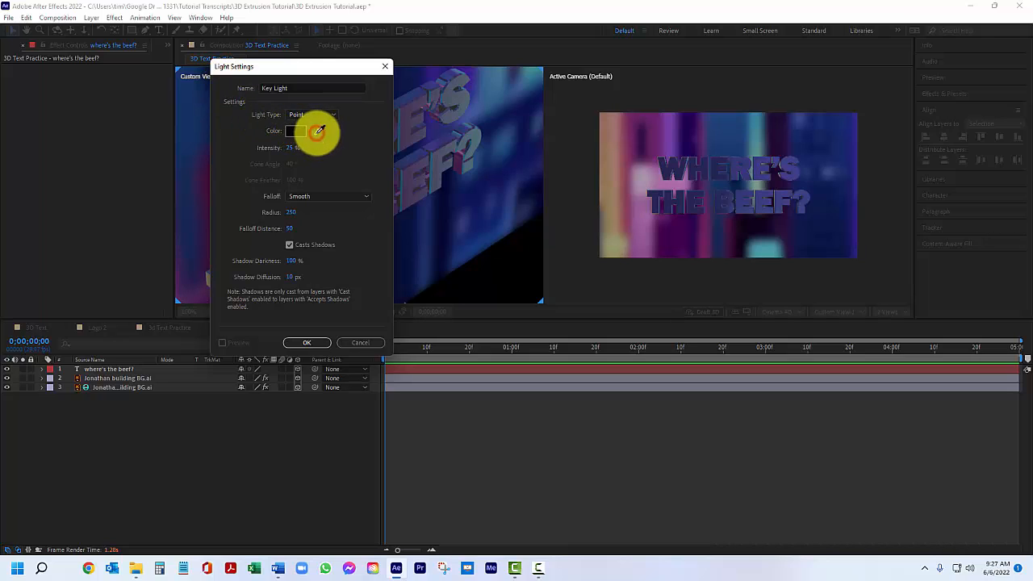
pyautogui.click(759, 144)
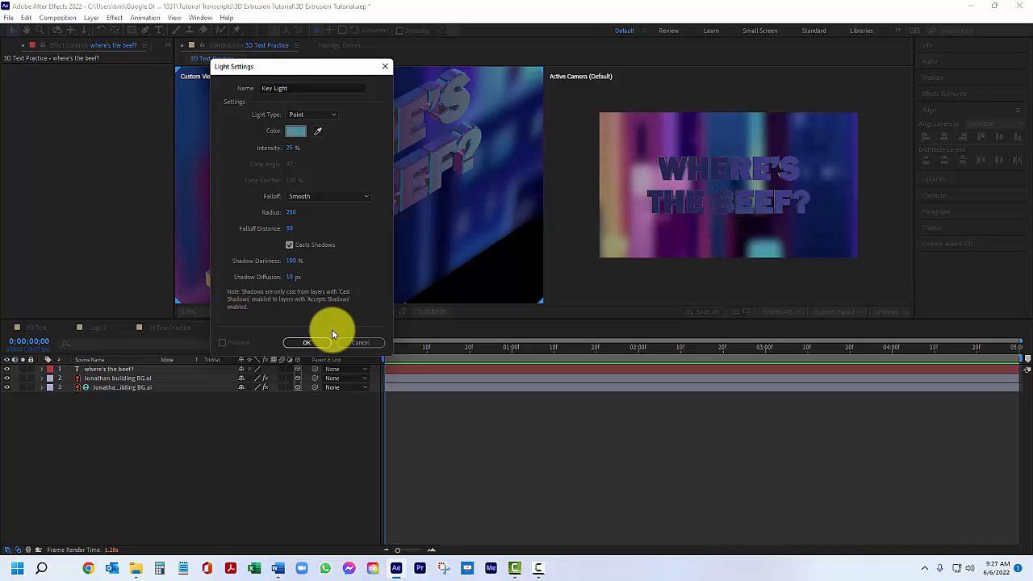
pyautogui.click(289, 150)
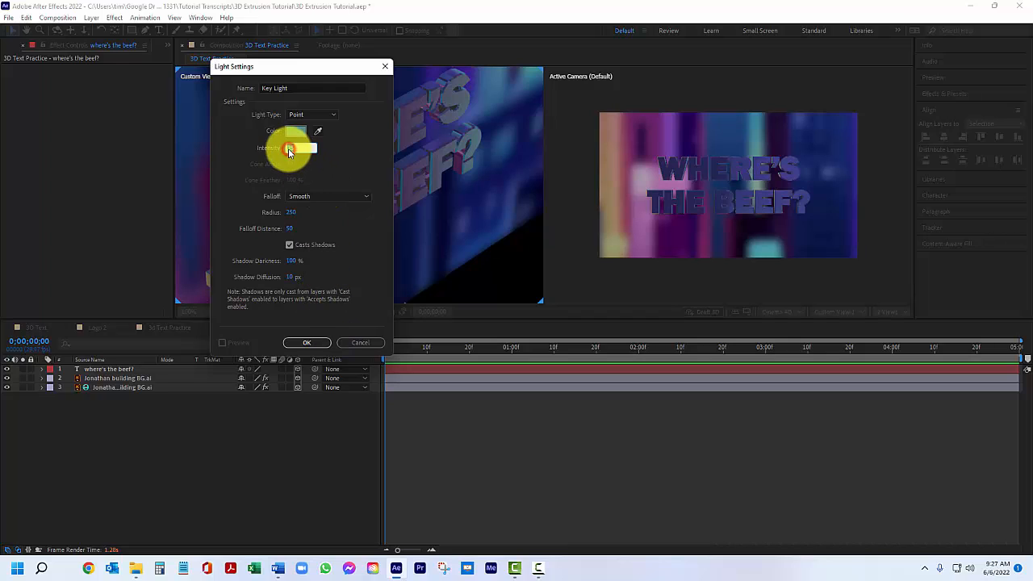
pyautogui.write('200')
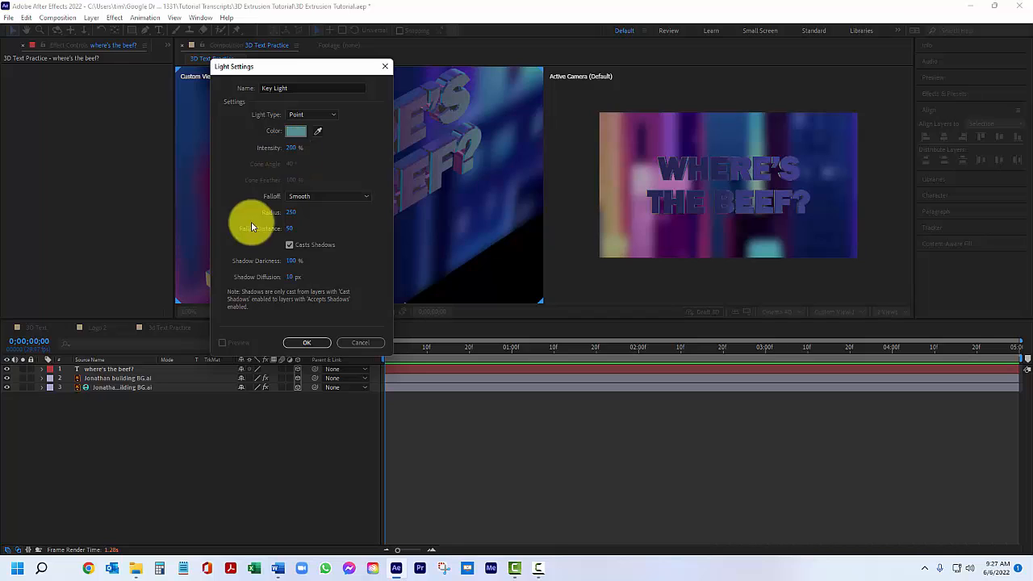
# Keep shadow casting enabled for the Key Light and create the light with these settings
pyautogui.click(290, 244)
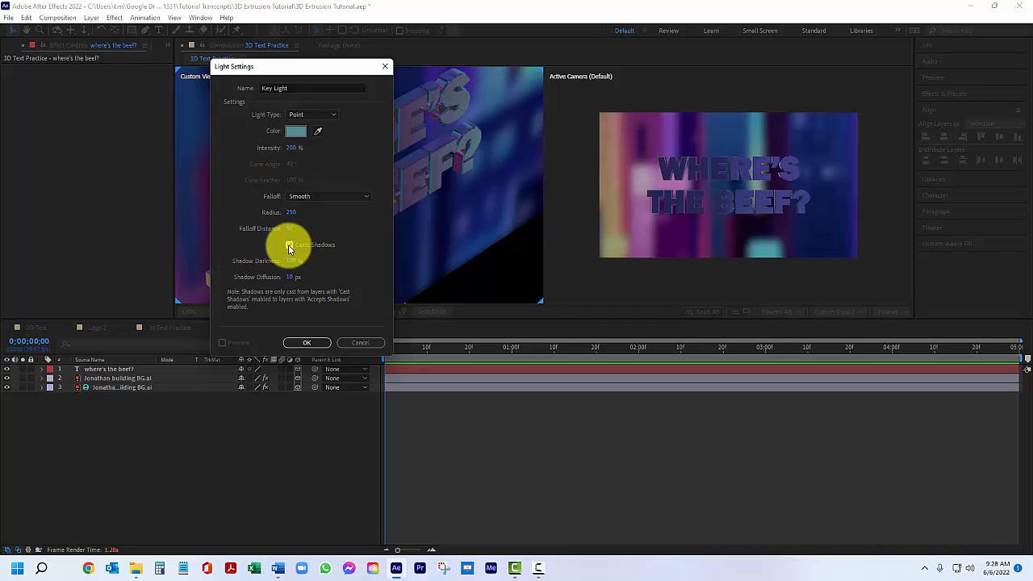
pyautogui.click(289, 245)
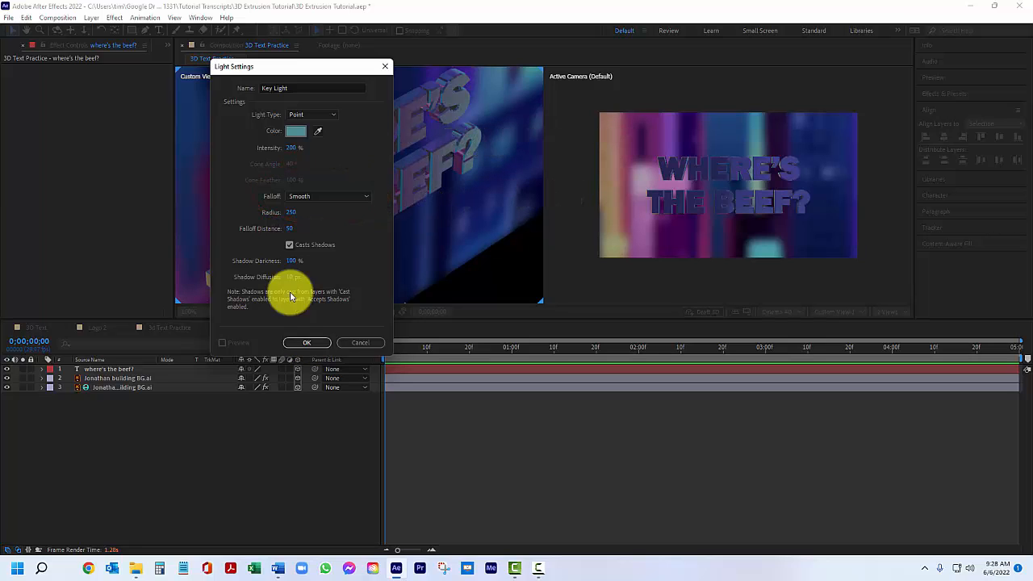
pyautogui.click(306, 343)
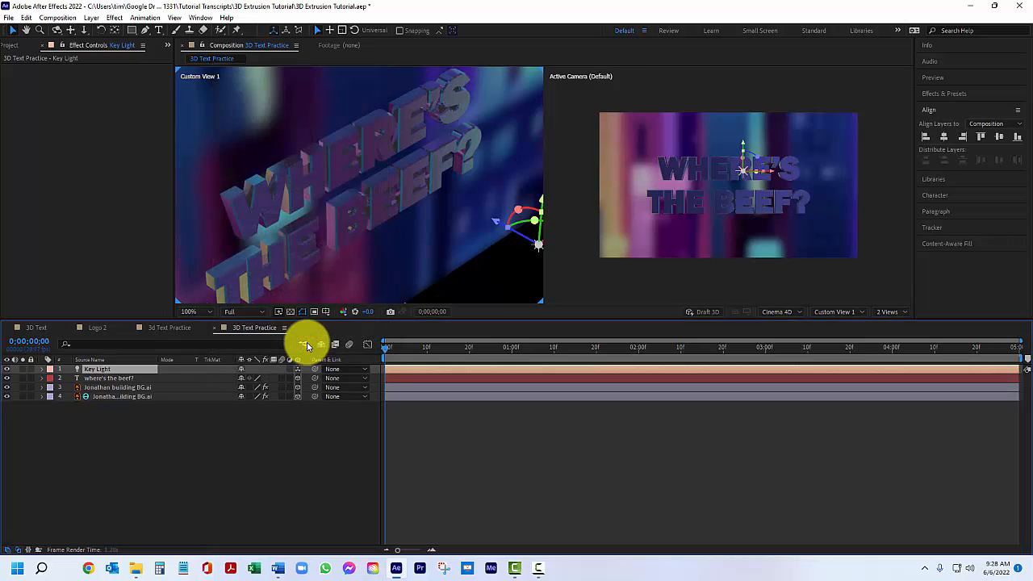
# Reposition the Key Light over the word "BEEF?" at about X 1232, Y 670, and collapse its properties
pyautogui.click(96, 370)
pyautogui.press('p')
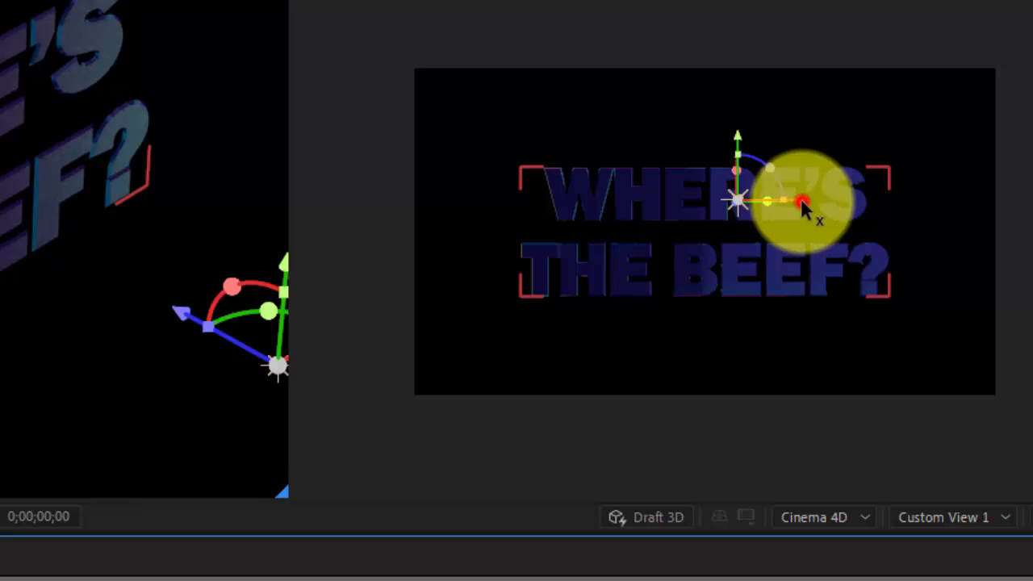
pyautogui.moveTo(802, 203); pyautogui.dragTo(873, 205)
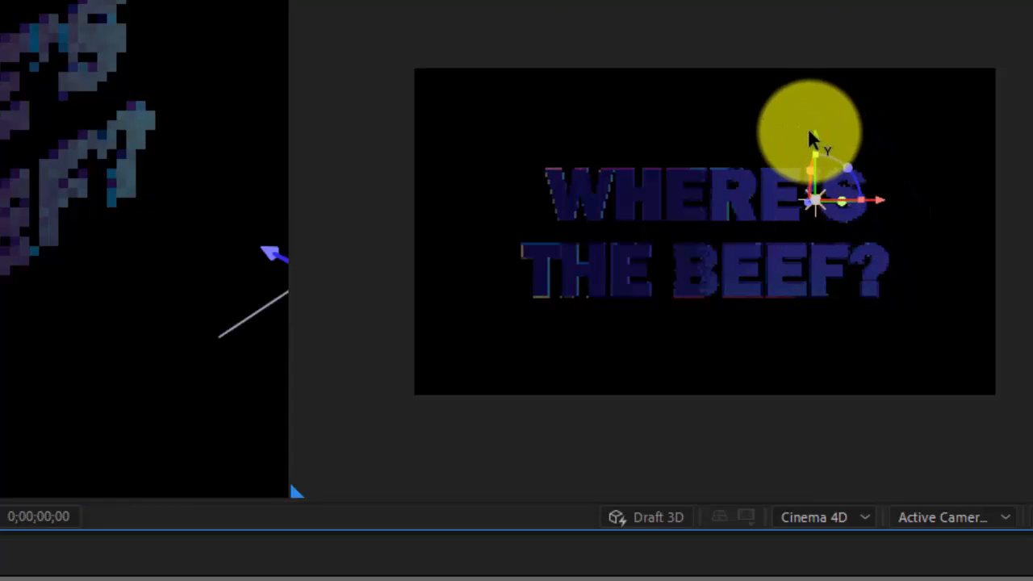
pyautogui.moveTo(817, 144); pyautogui.dragTo(827, 233)
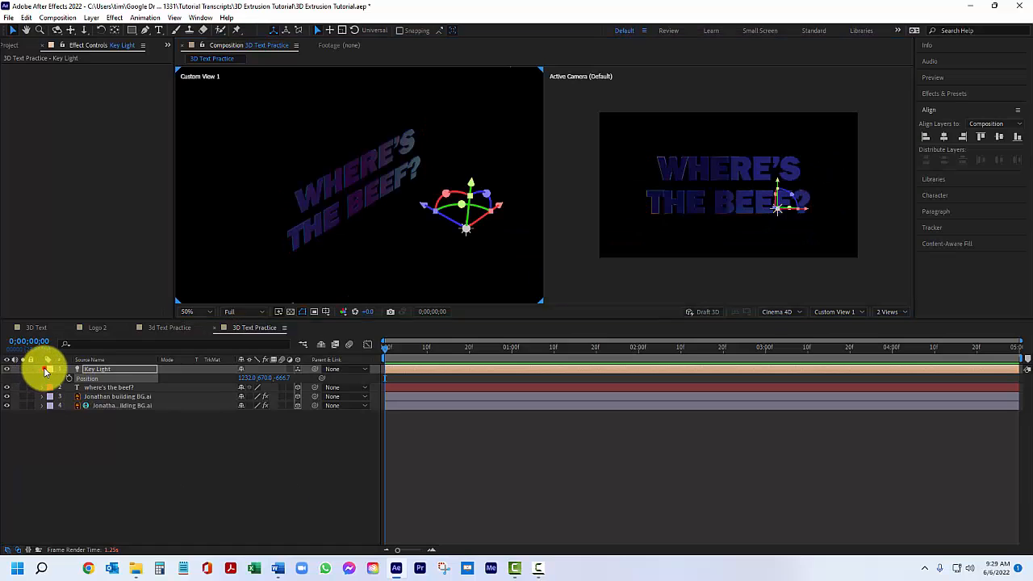
pyautogui.click(42, 369)
# Duplicate the Key Light layer and rename the copy "Back Light"
pyautogui.click(93, 370)
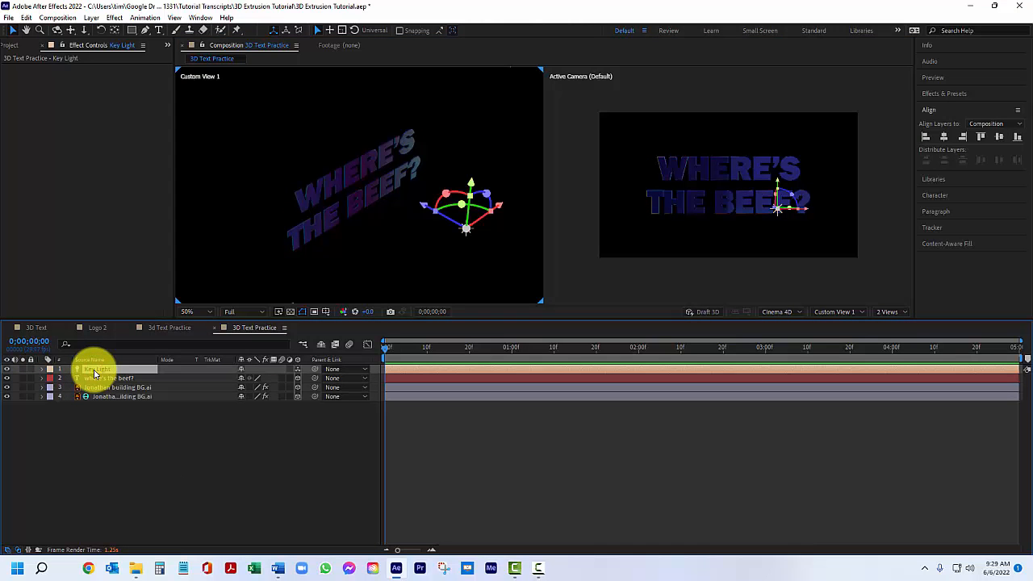
pyautogui.hotkey('ctrl', 'd')
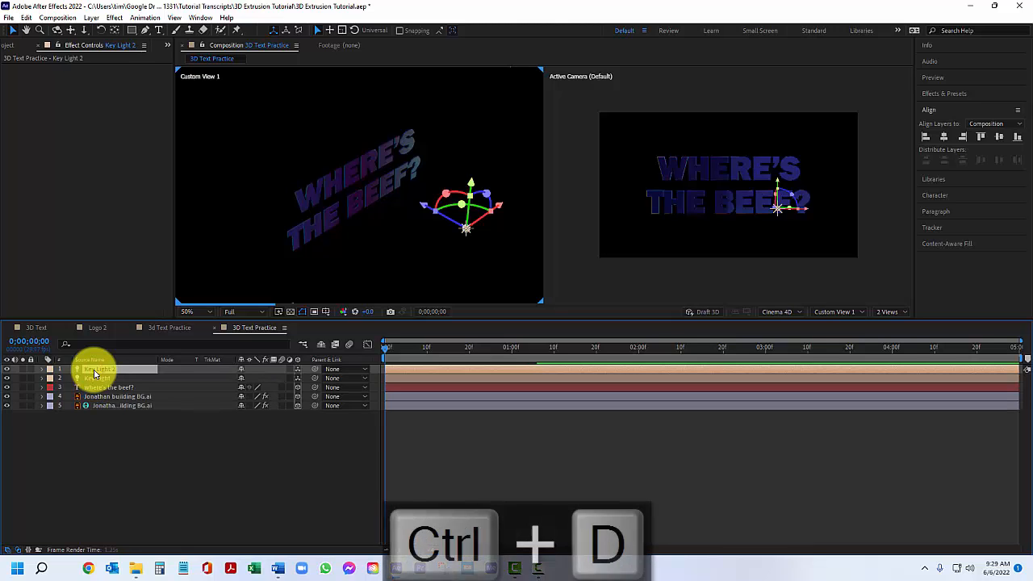
pyautogui.press('Return')
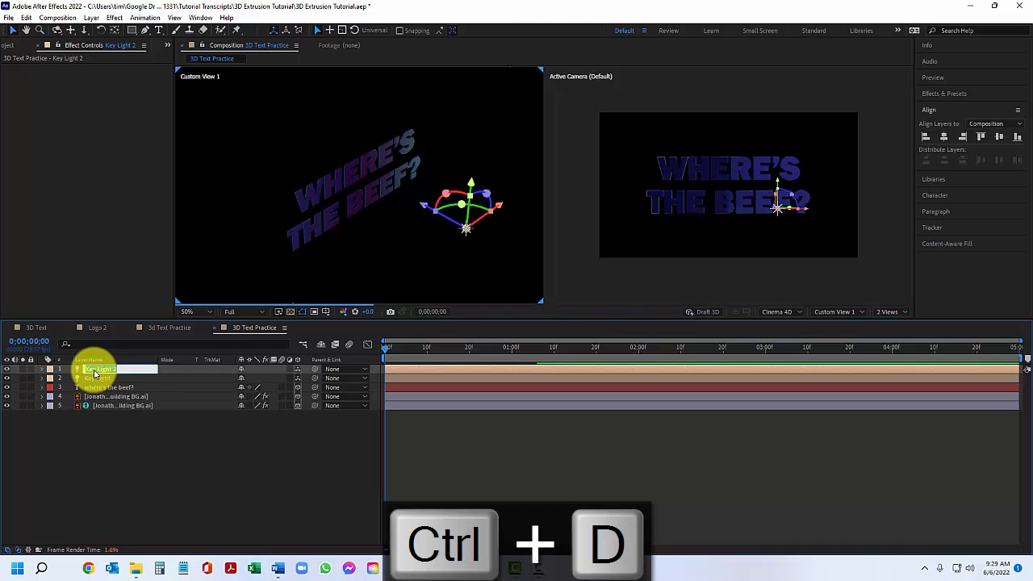
pyautogui.write('Back Light')
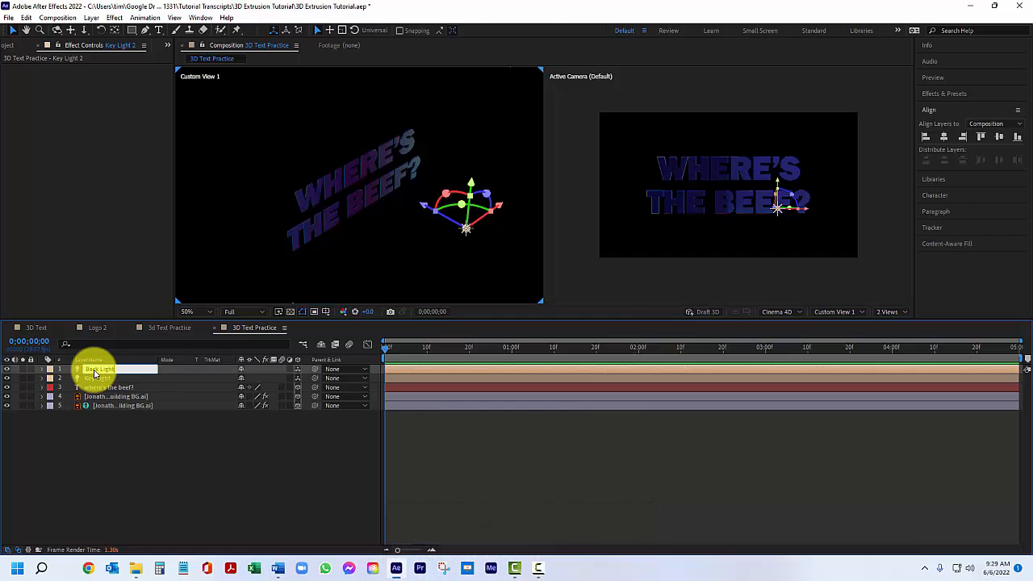
pyautogui.press('Return')
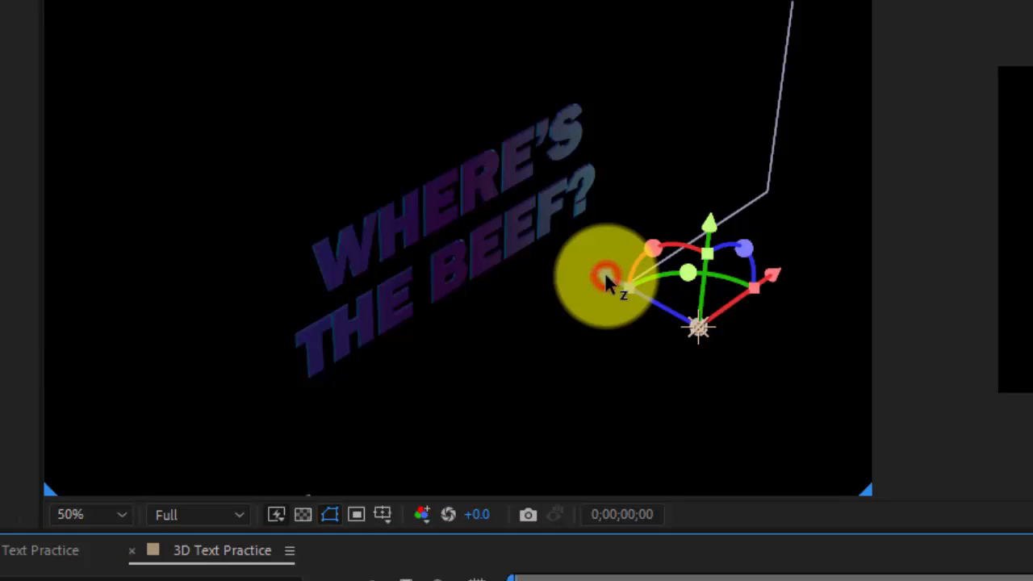
# Show the text and Back Light positions and place the Back Light behind the text at a Z position of about 298
pyautogui.moveTo(605, 274)
pyautogui.mouseDown()
pyautogui.moveTo(438, 216)
pyautogui.moveTo(269, 182)
pyautogui.moveTo(226, 162)
pyautogui.moveTo(238, 170)
pyautogui.moveTo(235, 162)
pyautogui.mouseUp()
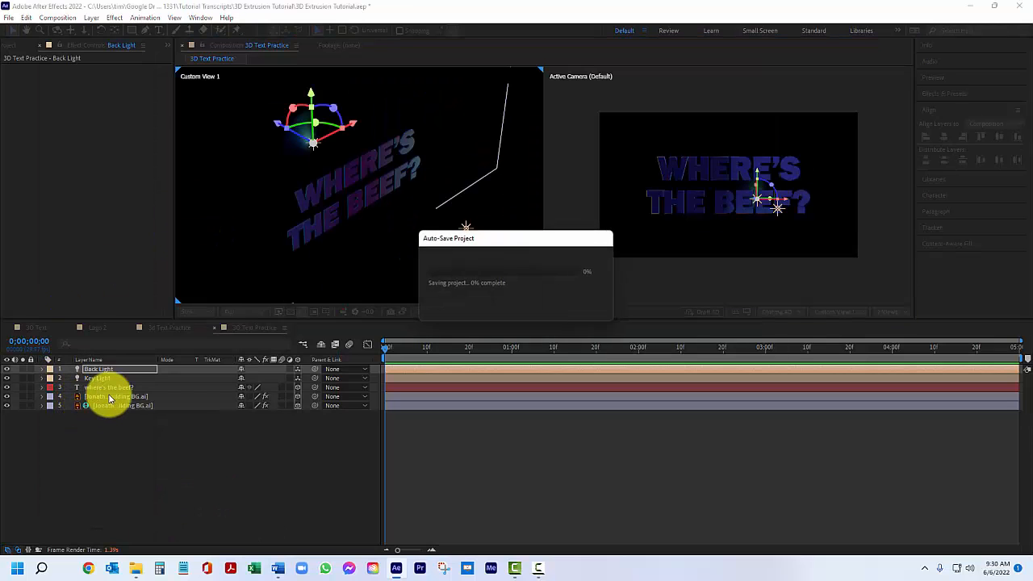
pyautogui.click(96, 388)
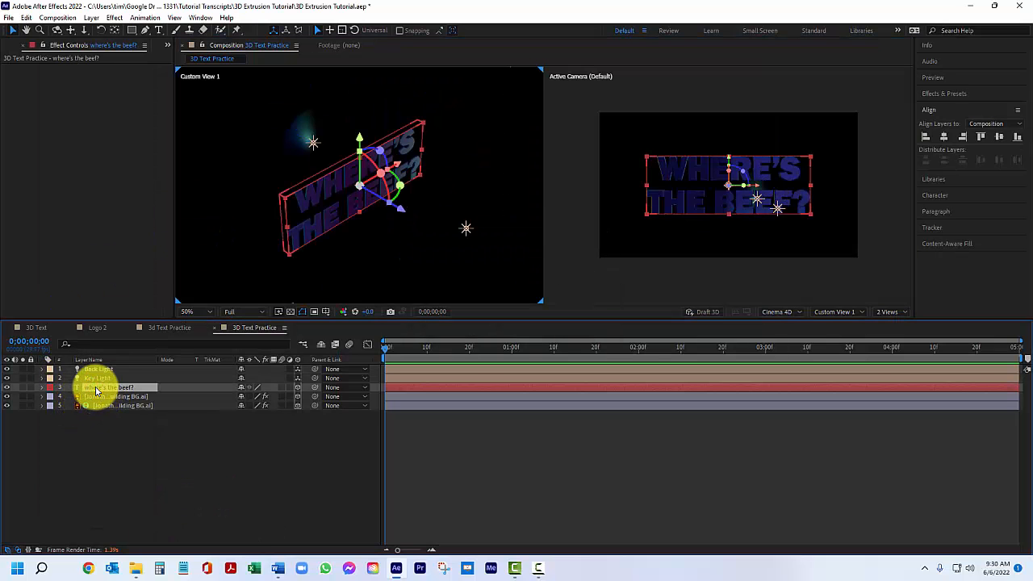
pyautogui.press('p')
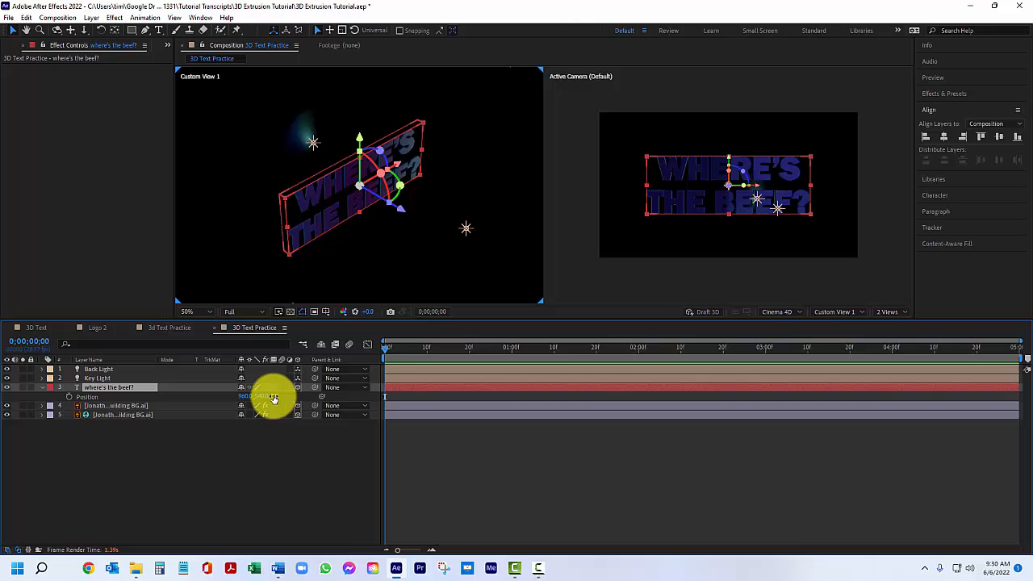
pyautogui.click(98, 368)
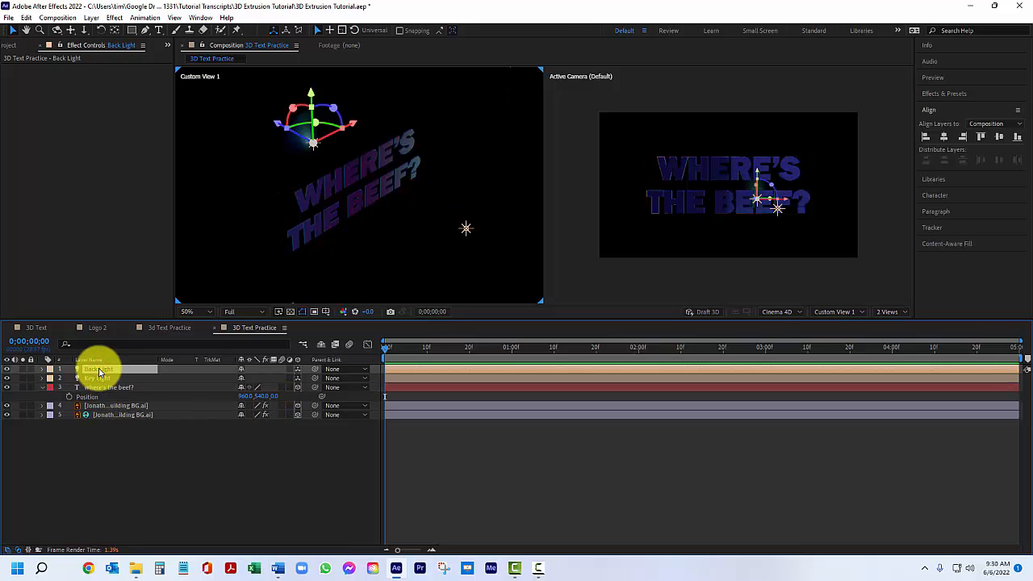
pyautogui.press('p')
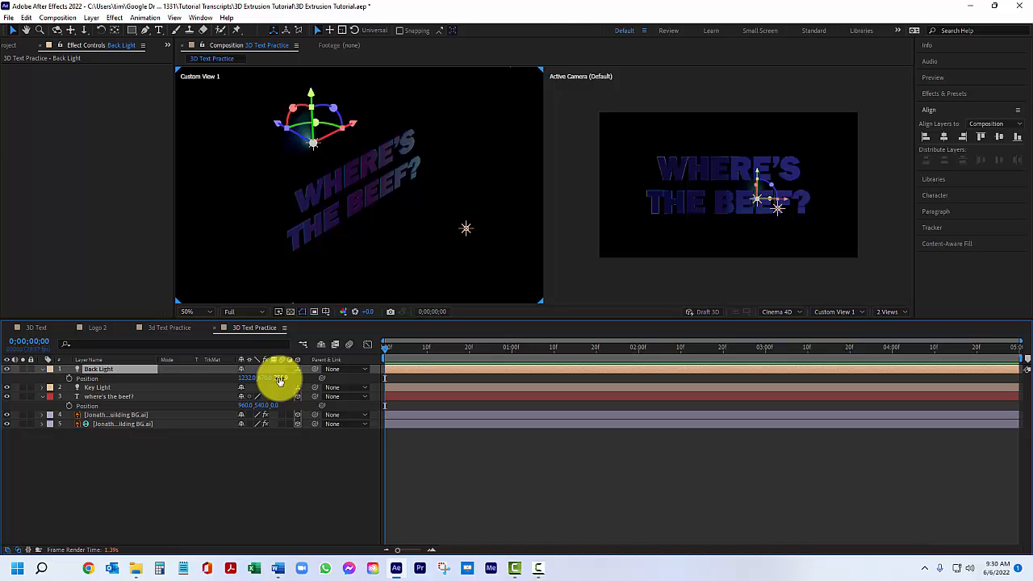
pyautogui.moveTo(278, 379); pyautogui.dragTo(121, 376)
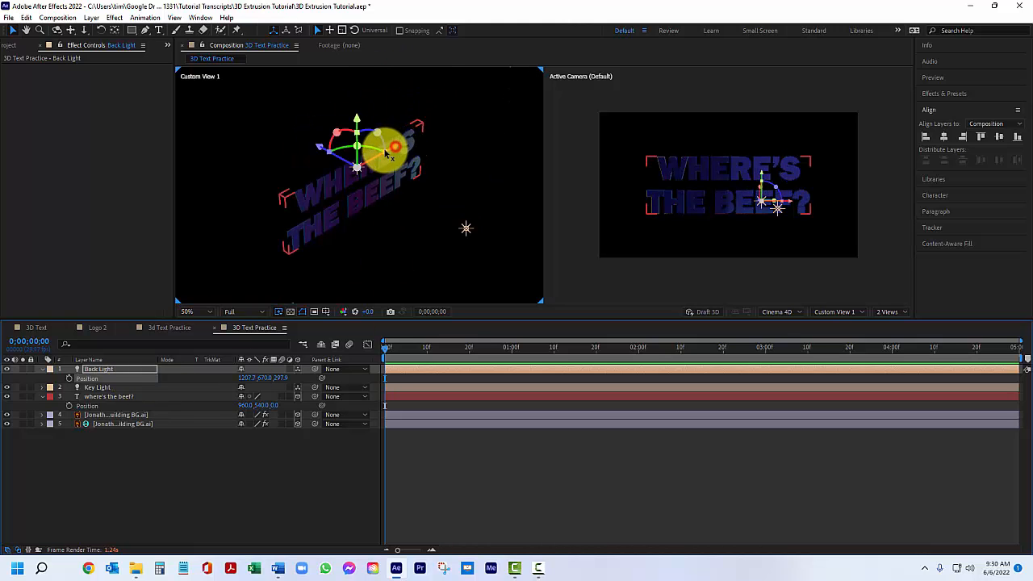
# Raise the Back Light above the text and shift it sideways to about X 814, Y 243
pyautogui.moveTo(395, 150)
pyautogui.mouseDown()
pyautogui.moveTo(369, 155)
pyautogui.moveTo(376, 160)
pyautogui.mouseUp()
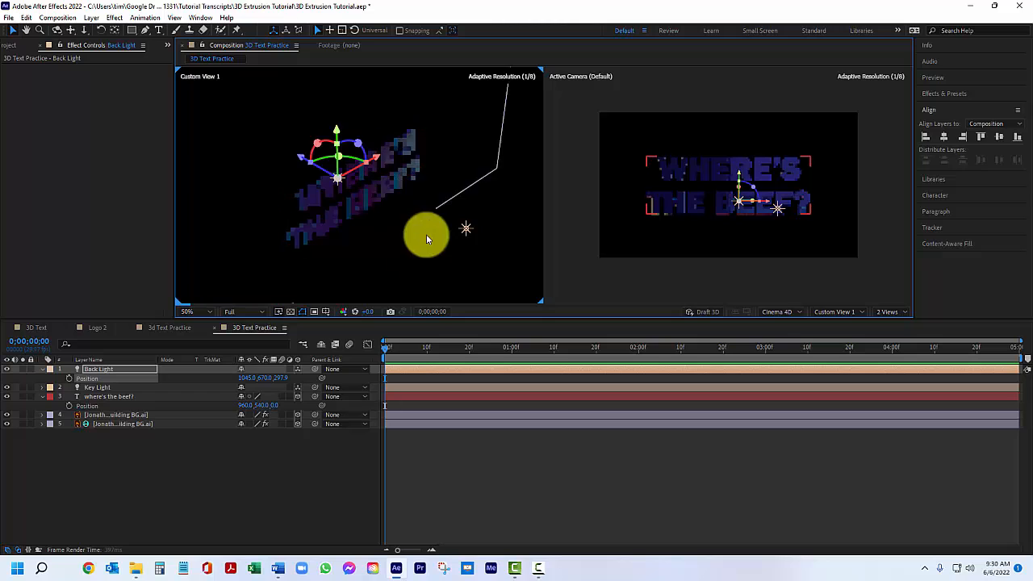
pyautogui.moveTo(336, 132); pyautogui.dragTo(335, 72)
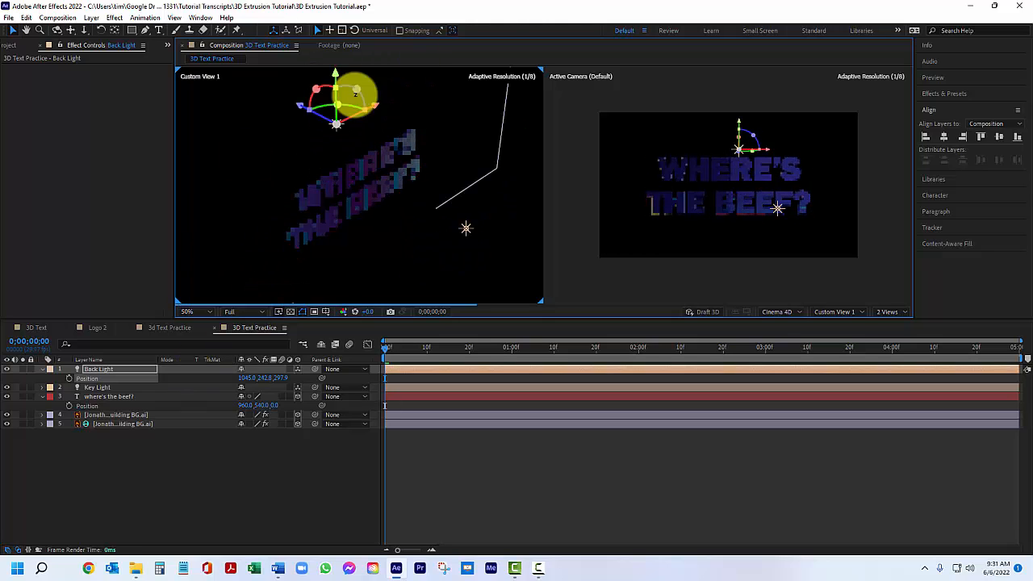
pyautogui.moveTo(376, 110); pyautogui.dragTo(347, 120)
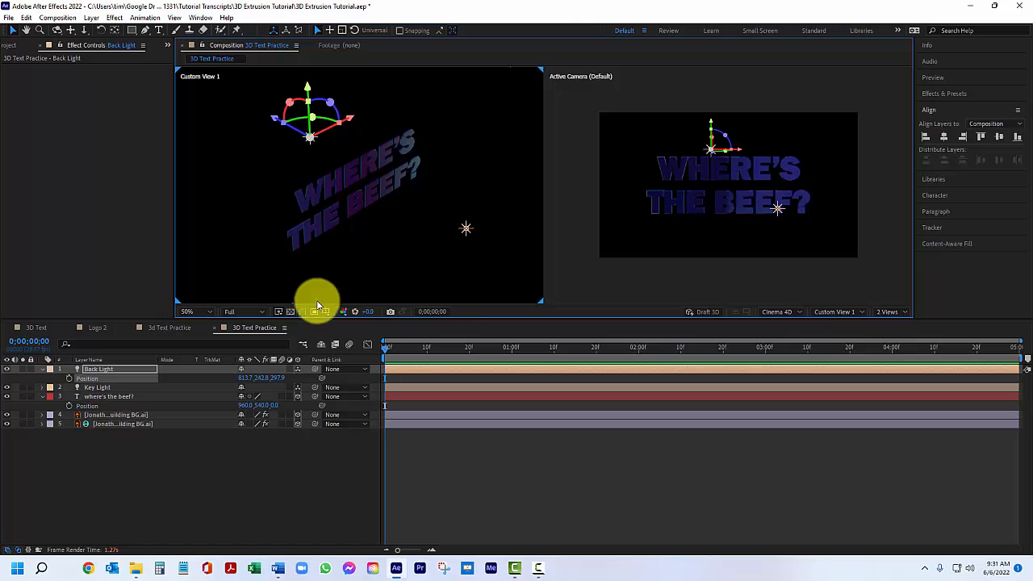
# Change the Back Light's colour to a warm golden yellow, about #D3B05D, in its light options
pyautogui.click(99, 368)
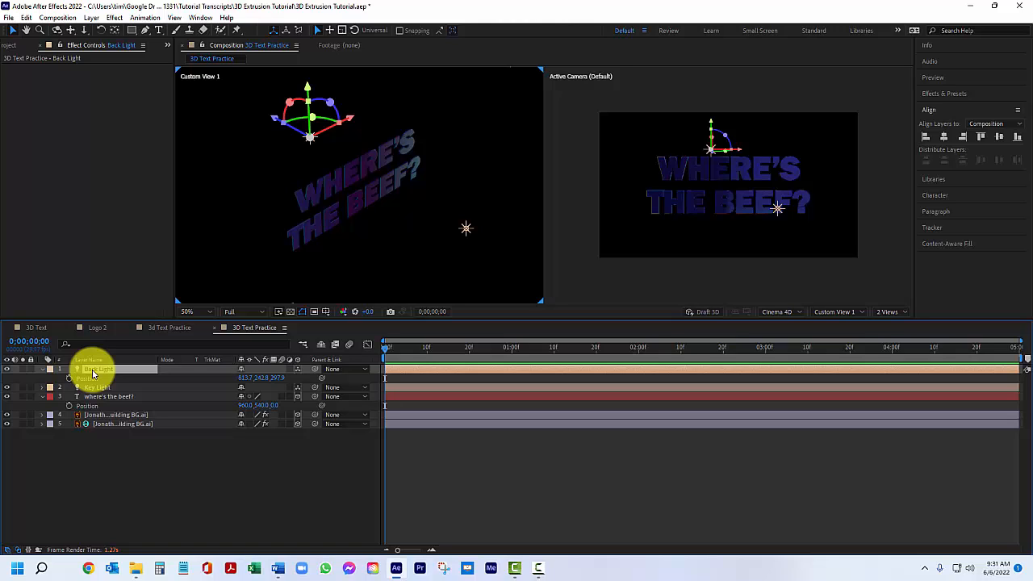
pyautogui.press('a')
pyautogui.press('a')
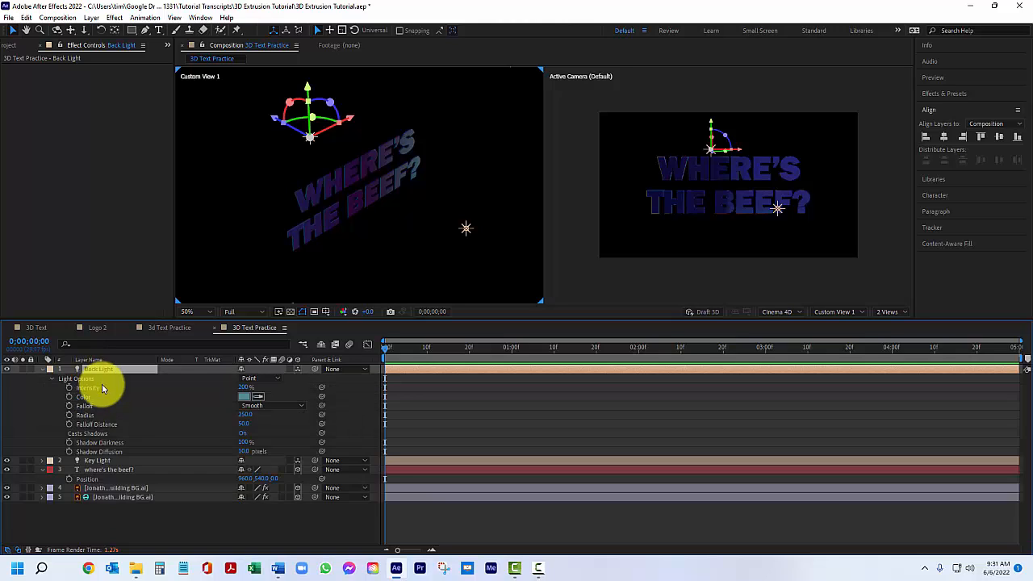
pyautogui.click(243, 397)
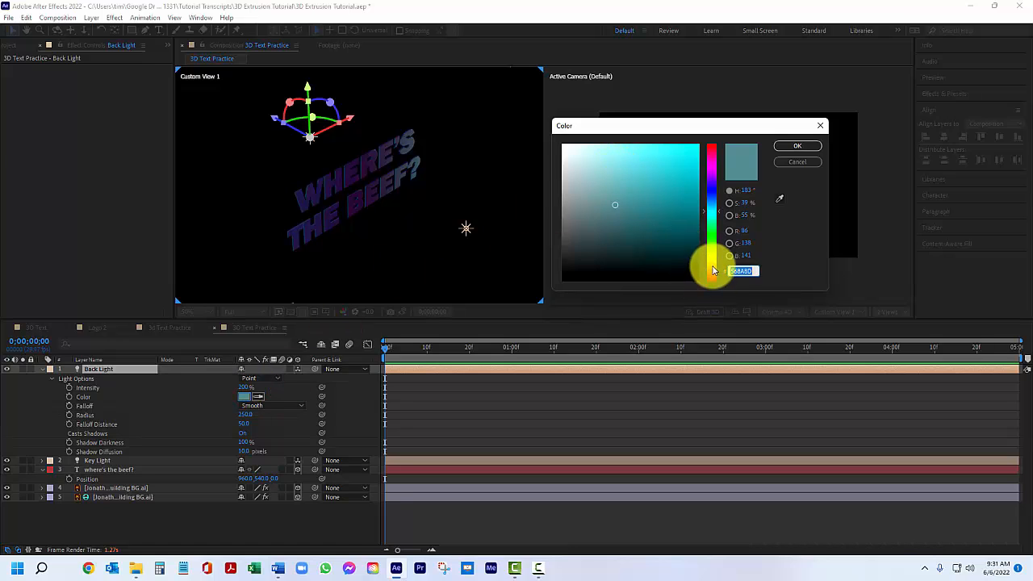
pyautogui.click(715, 260)
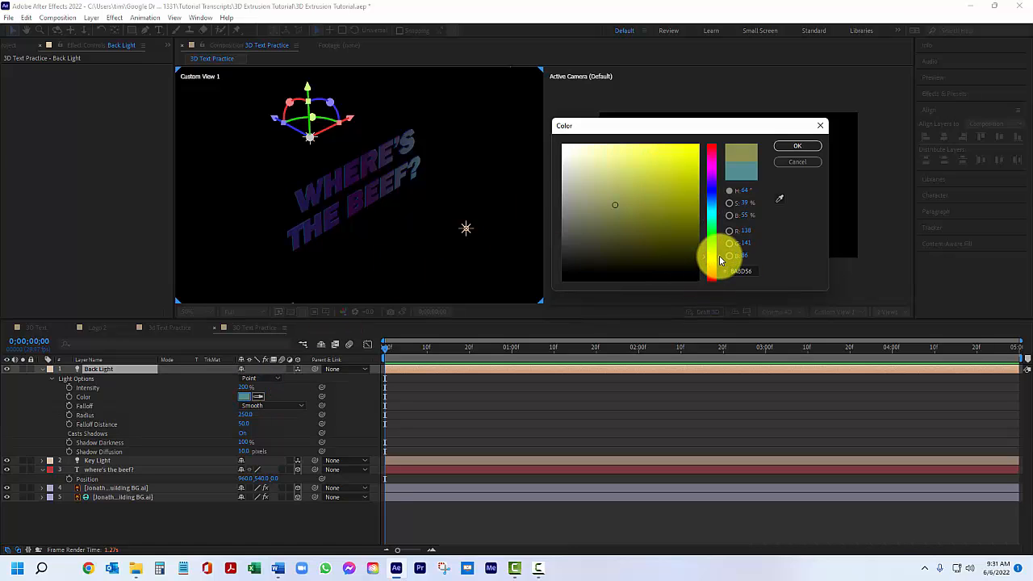
pyautogui.moveTo(721, 263); pyautogui.dragTo(718, 264)
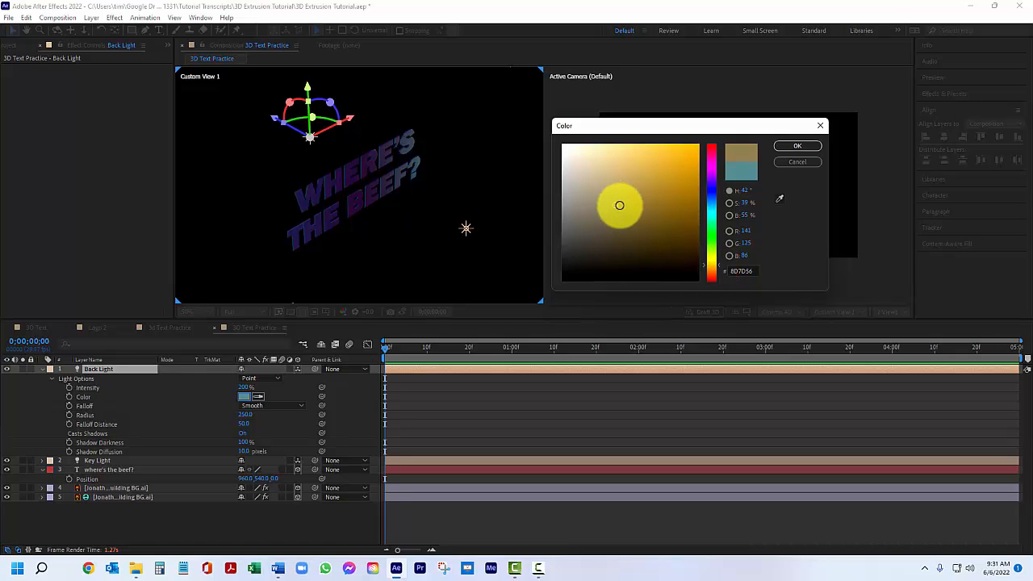
pyautogui.moveTo(616, 205); pyautogui.dragTo(638, 167)
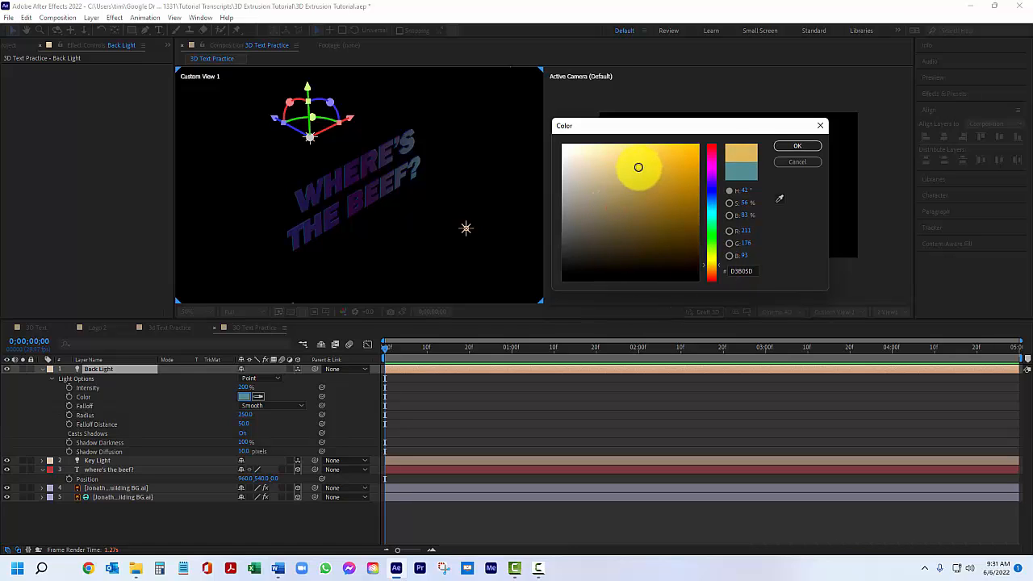
pyautogui.click(794, 150)
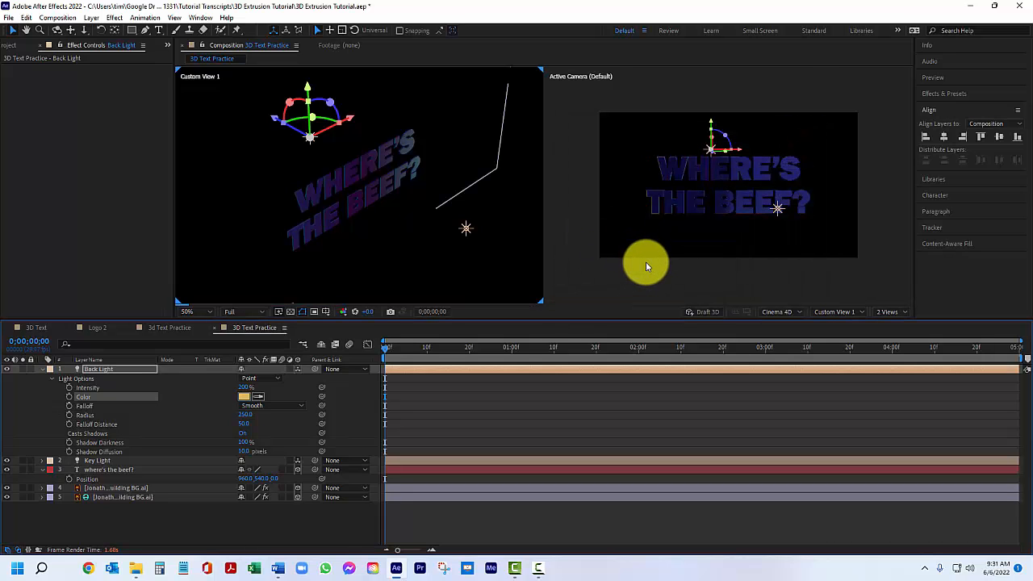
# Animate the Back Light's position from the first frame to an X position of about 1524 at 0;00;04;29
pyautogui.click(86, 370)
pyautogui.press('p')
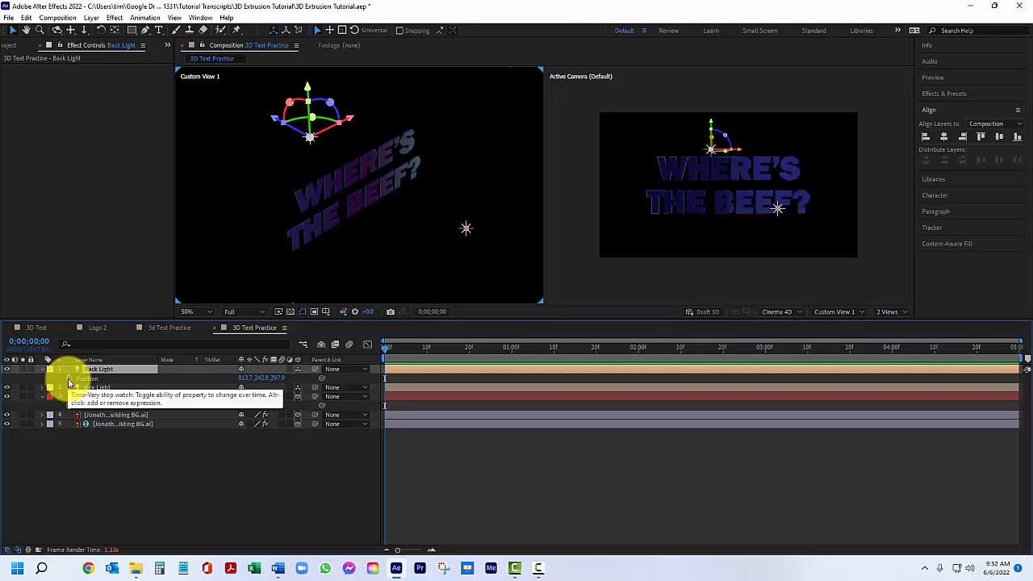
pyautogui.click(68, 378)
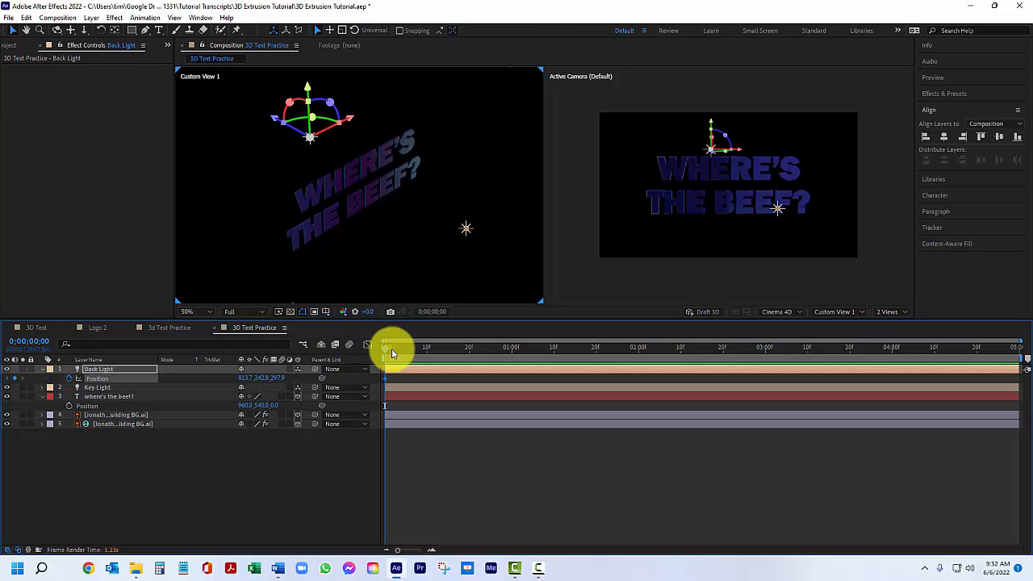
pyautogui.moveTo(388, 345); pyautogui.dragTo(1018, 355)
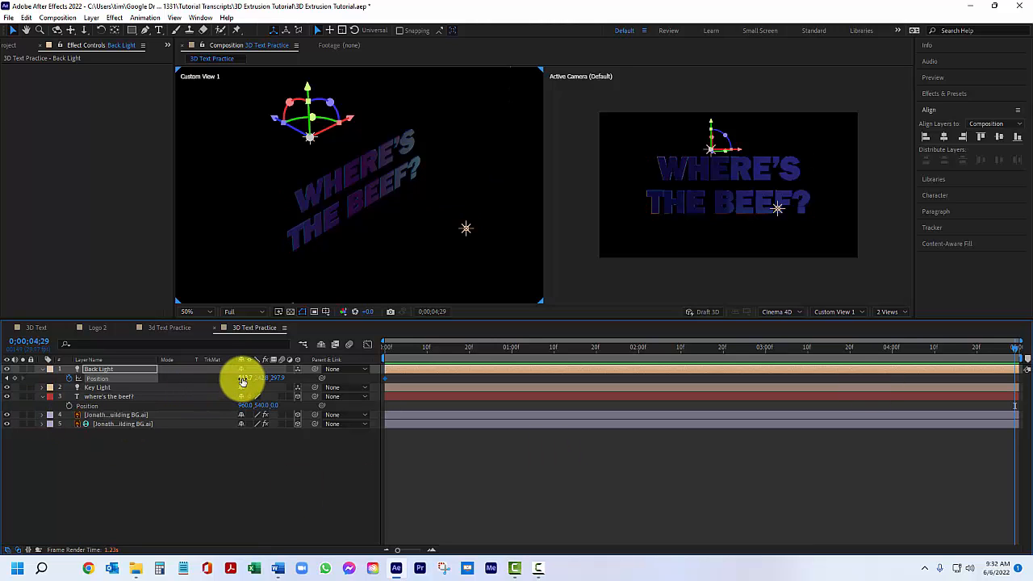
pyautogui.moveTo(243, 381); pyautogui.dragTo(291, 388)
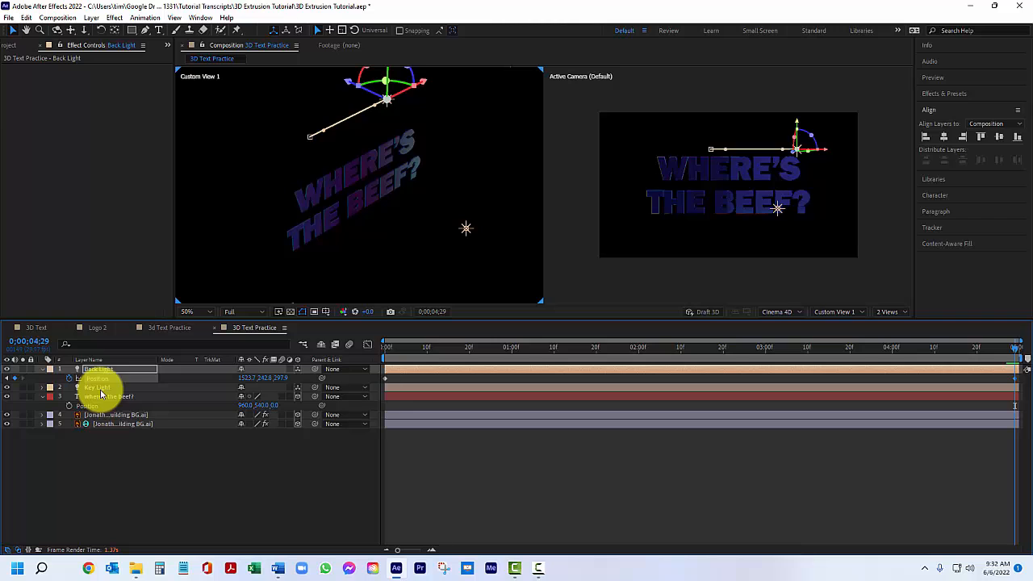
# Create a new light of the Ambient type and name it Fill Light
pyautogui.click(90, 18)
pyautogui.moveTo(183, 30)
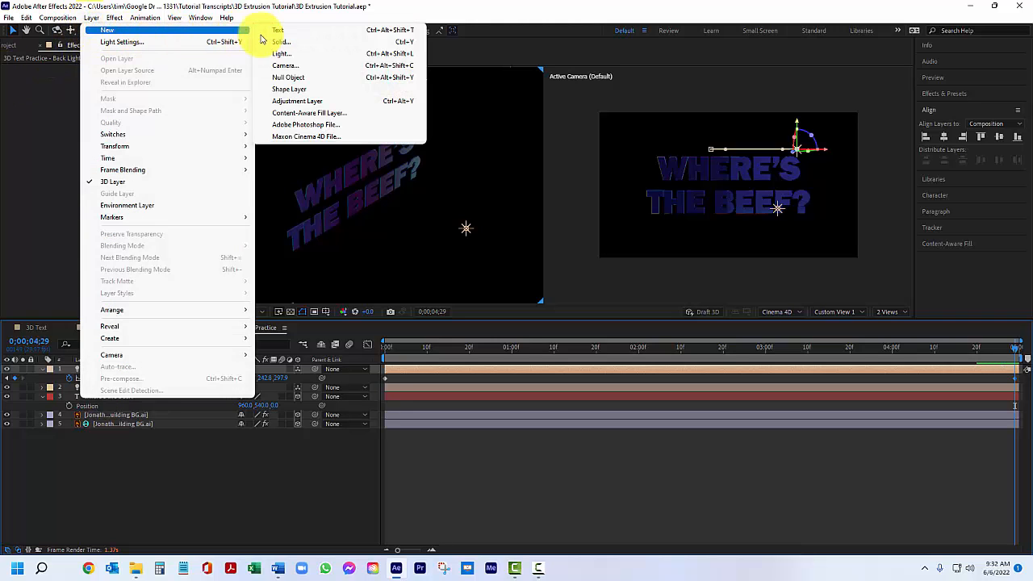
pyautogui.click(297, 54)
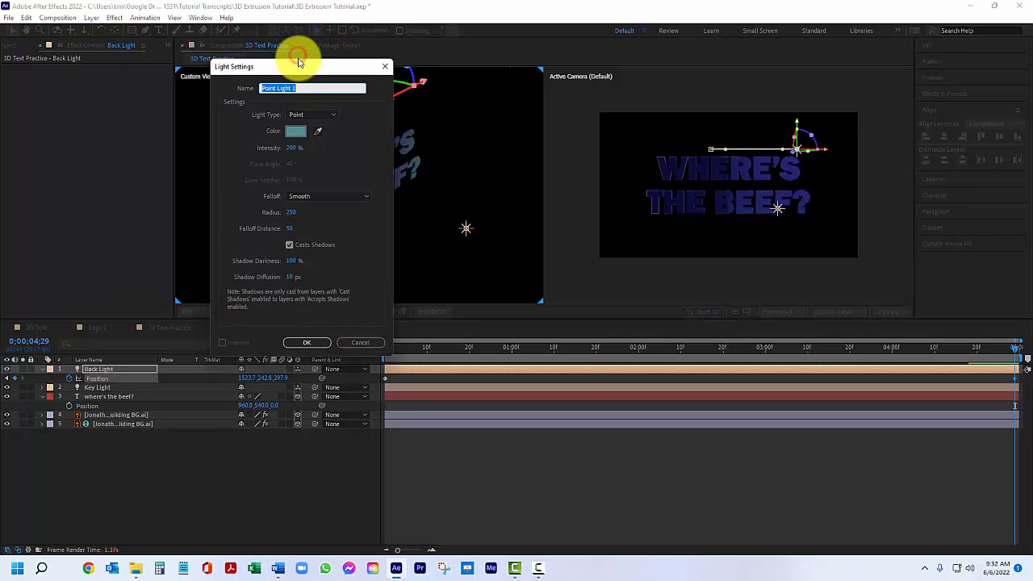
pyautogui.click(334, 117)
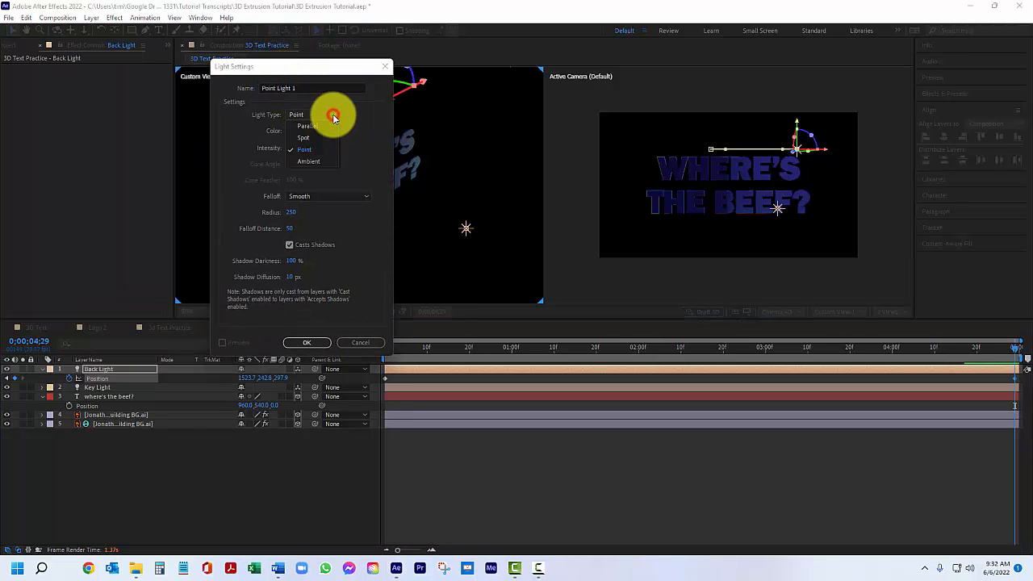
pyautogui.click(307, 162)
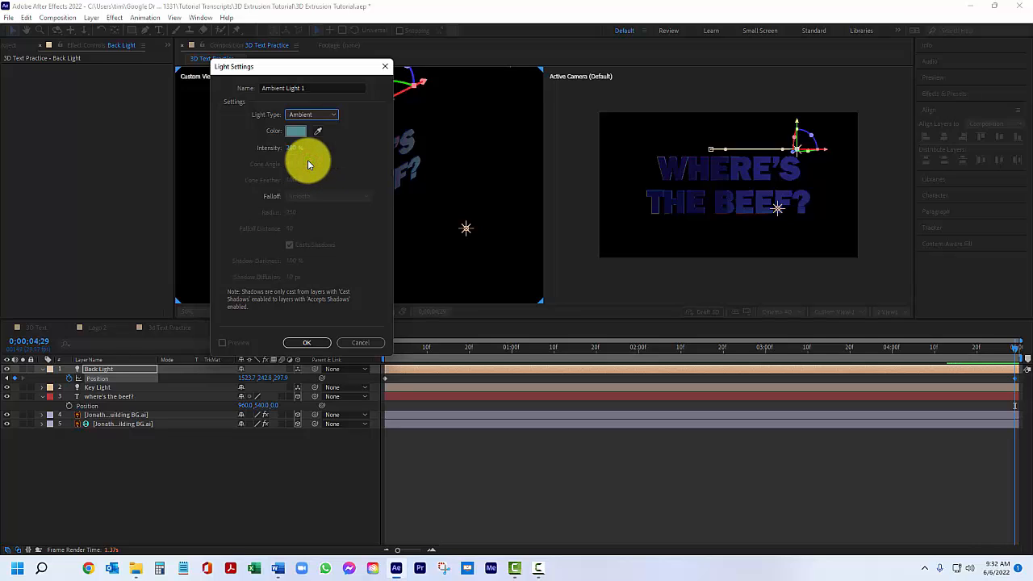
pyautogui.click(310, 89)
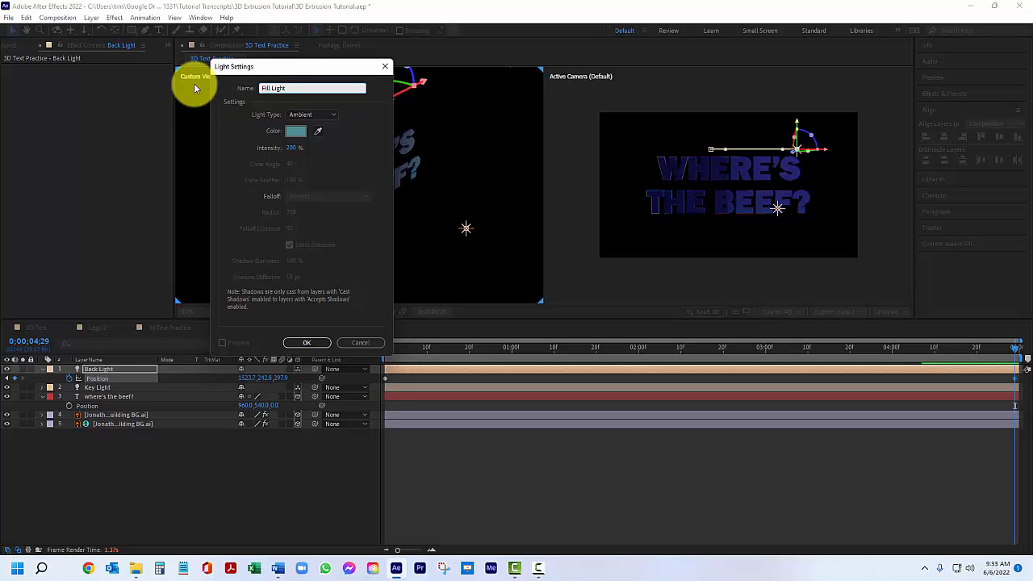
# Set the Fill Light's colour to white and its intensity to 50%, and accept the light settings
pyautogui.click(295, 131)
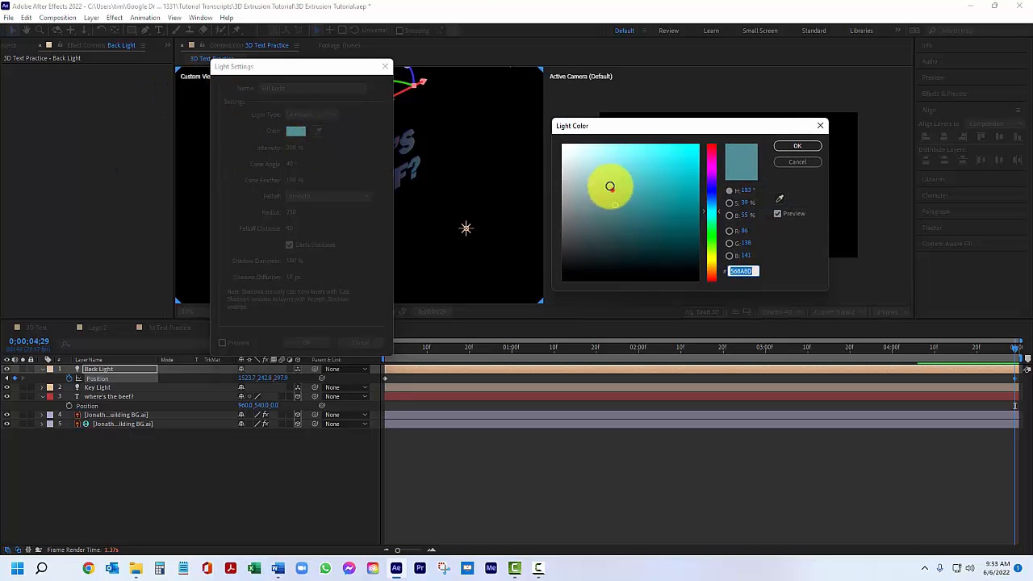
pyautogui.moveTo(611, 187); pyautogui.dragTo(544, 142)
pyautogui.click(791, 148)
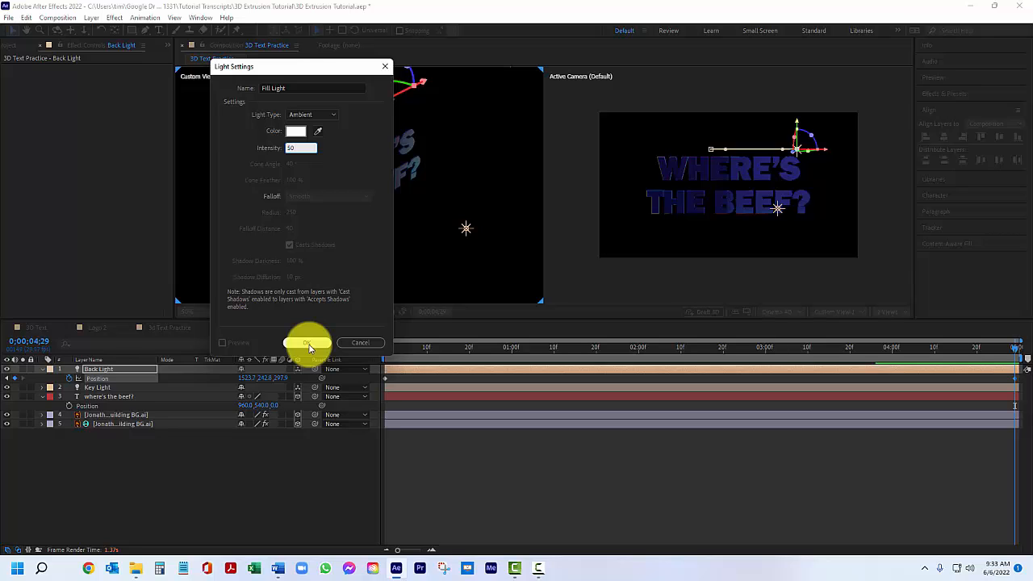
pyautogui.click(309, 346)
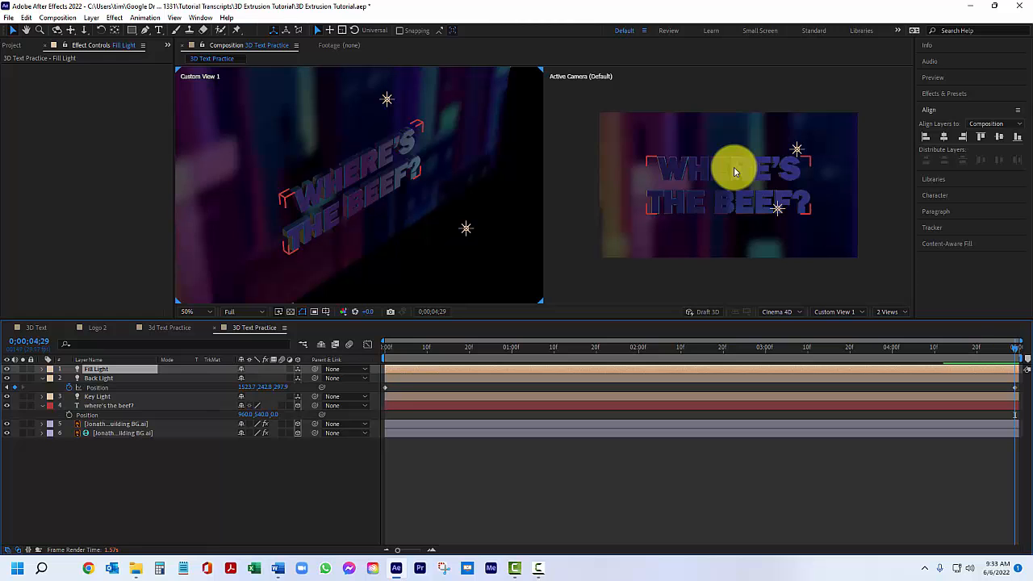
# Clear the effects search, expand the Text animation presets, and browse the presets in Adobe Bridge
pyautogui.click(927, 94)
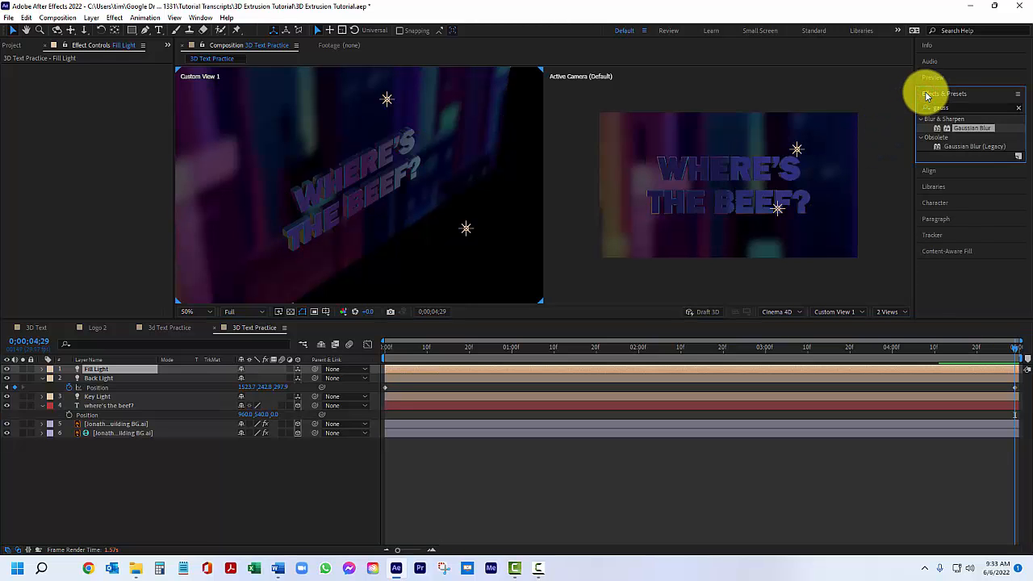
pyautogui.click(1018, 108)
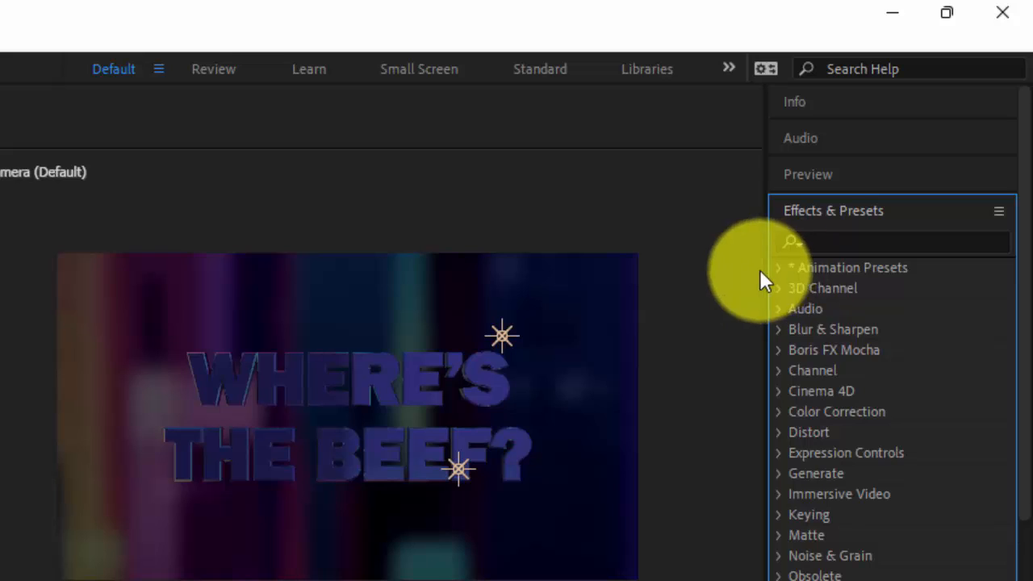
pyautogui.click(774, 269)
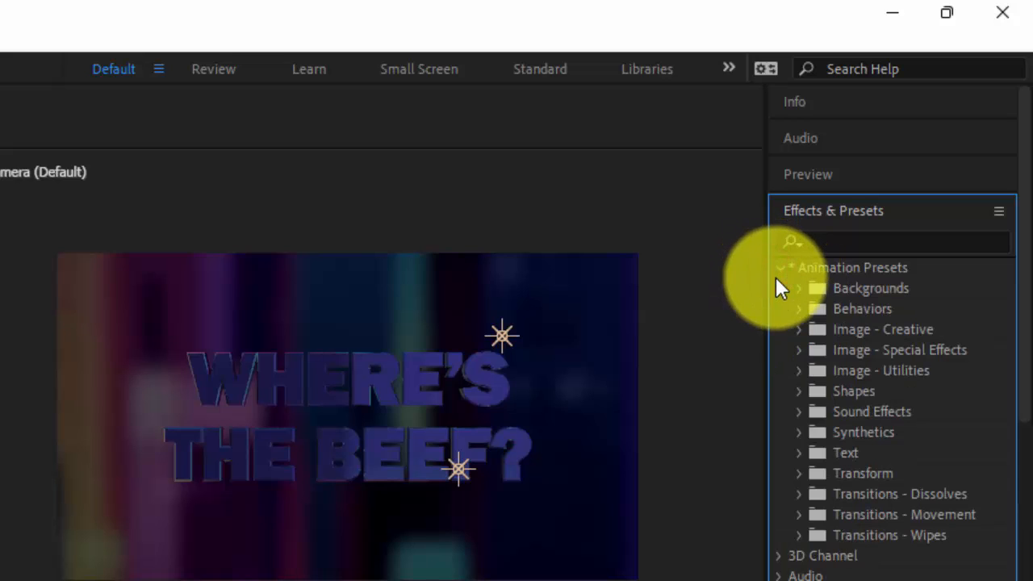
pyautogui.click(798, 455)
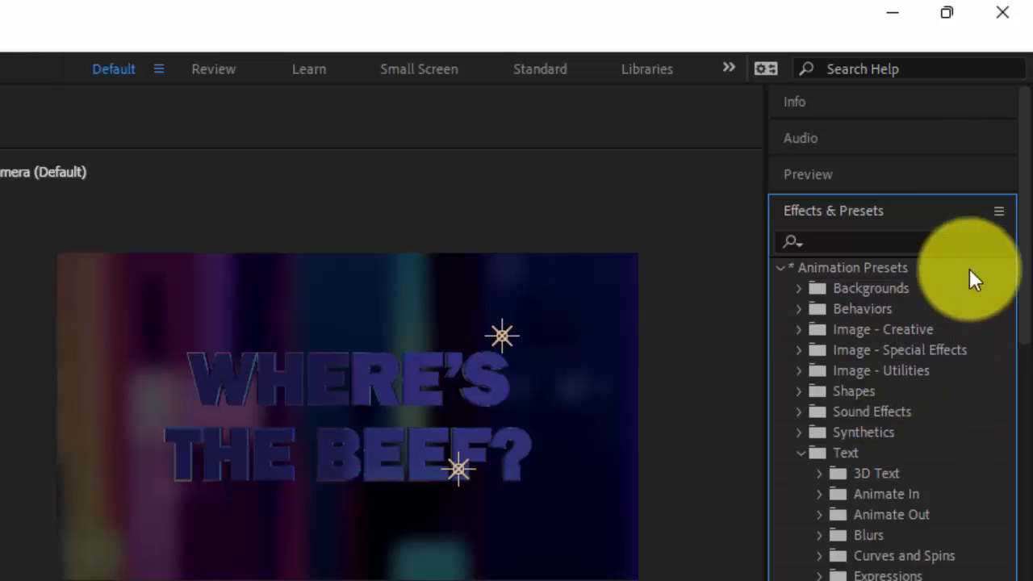
pyautogui.click(997, 215)
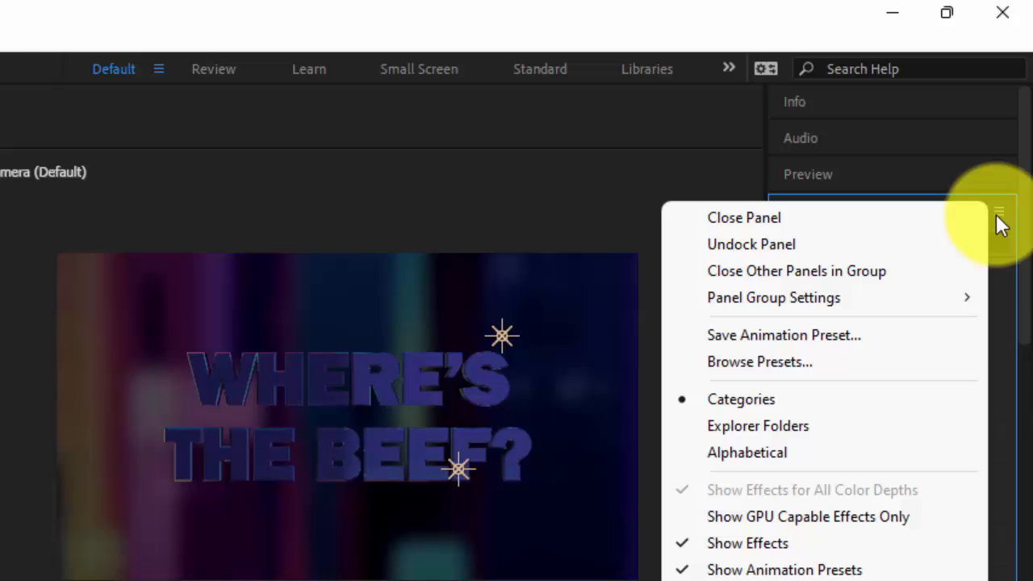
pyautogui.click(767, 366)
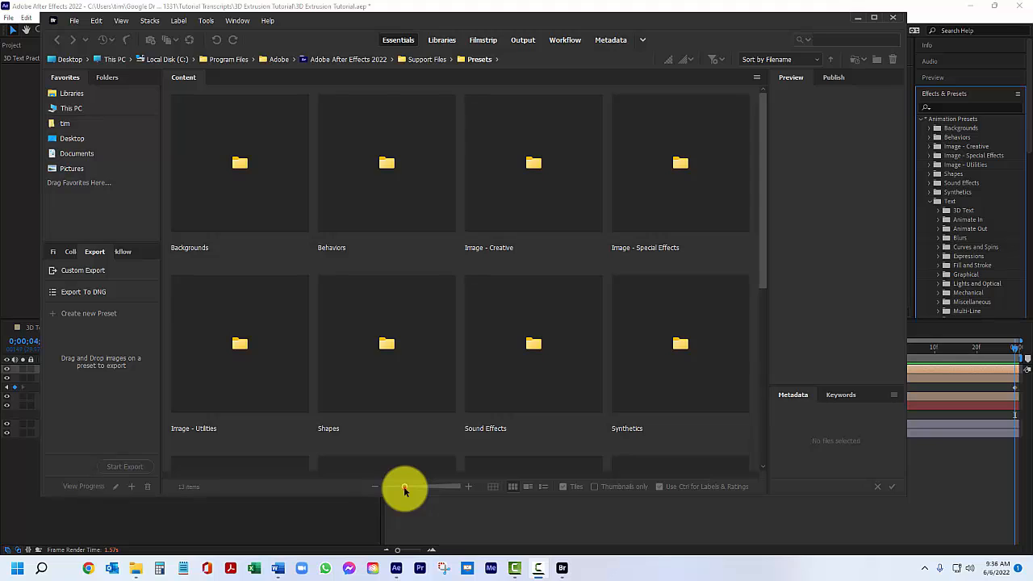
# Open the Text > 3D Text presets folder with smaller thumbnails and preview 3D Basic Position Z Cascade and 3D Lines Zoom In
pyautogui.moveTo(405, 489); pyautogui.dragTo(393, 490)
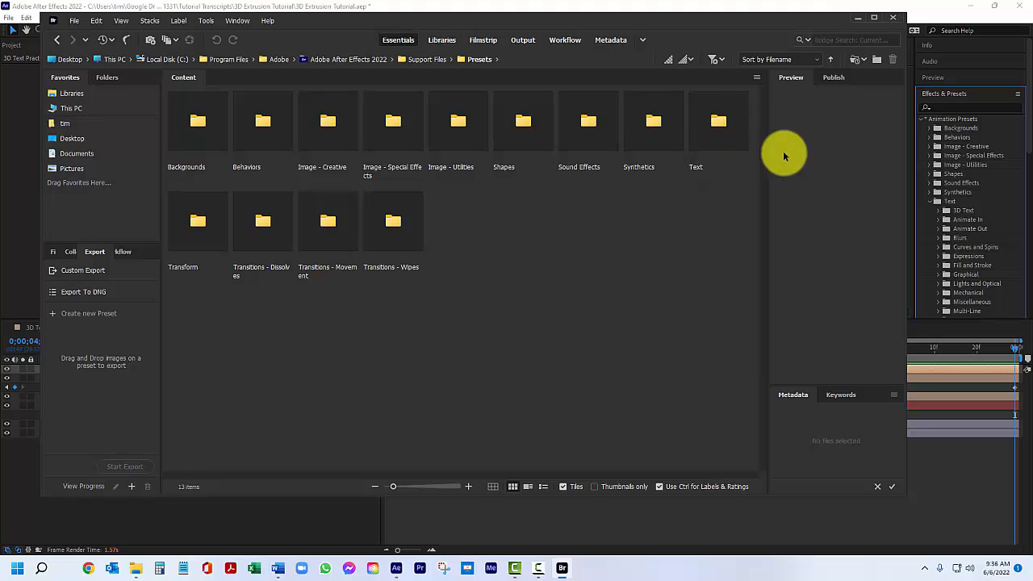
pyautogui.click(716, 123)
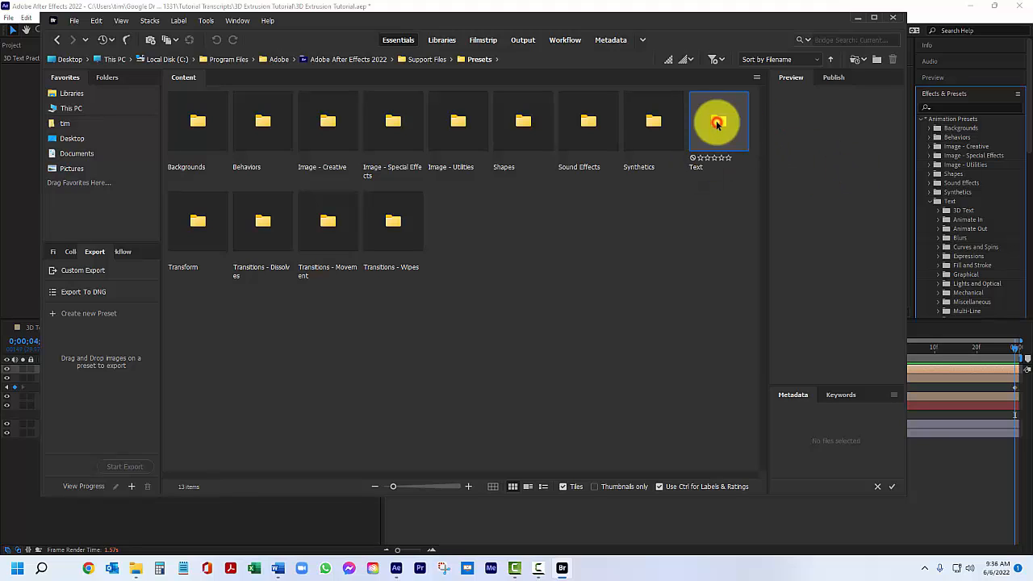
pyautogui.doubleClick(716, 123)
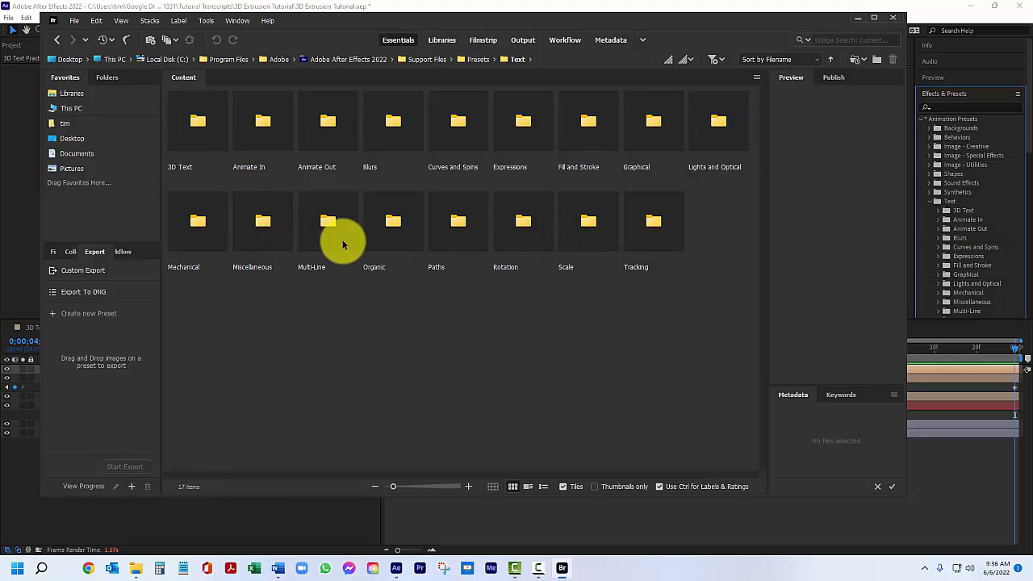
pyautogui.doubleClick(194, 125)
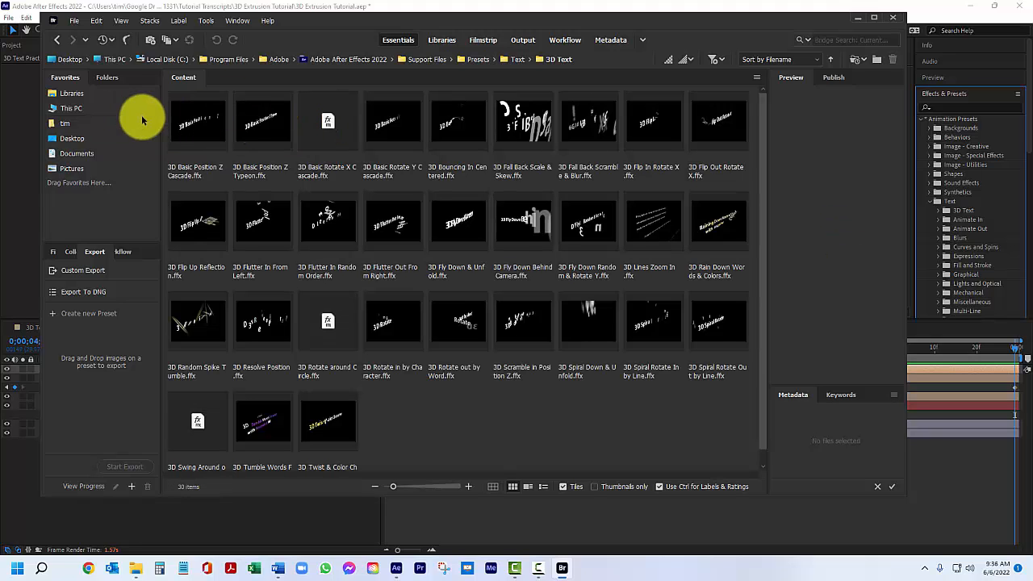
pyautogui.click(206, 128)
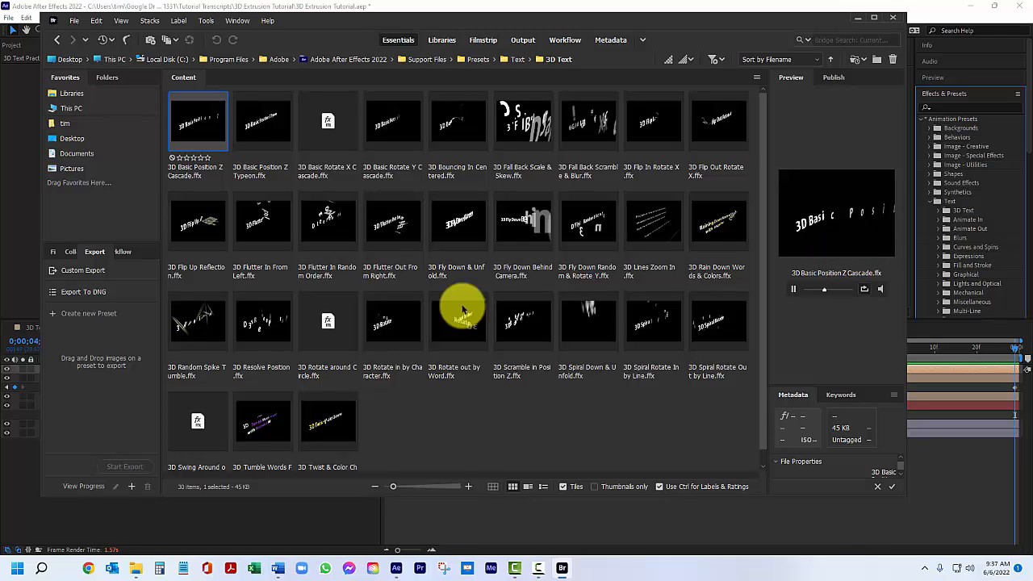
pyautogui.click(666, 225)
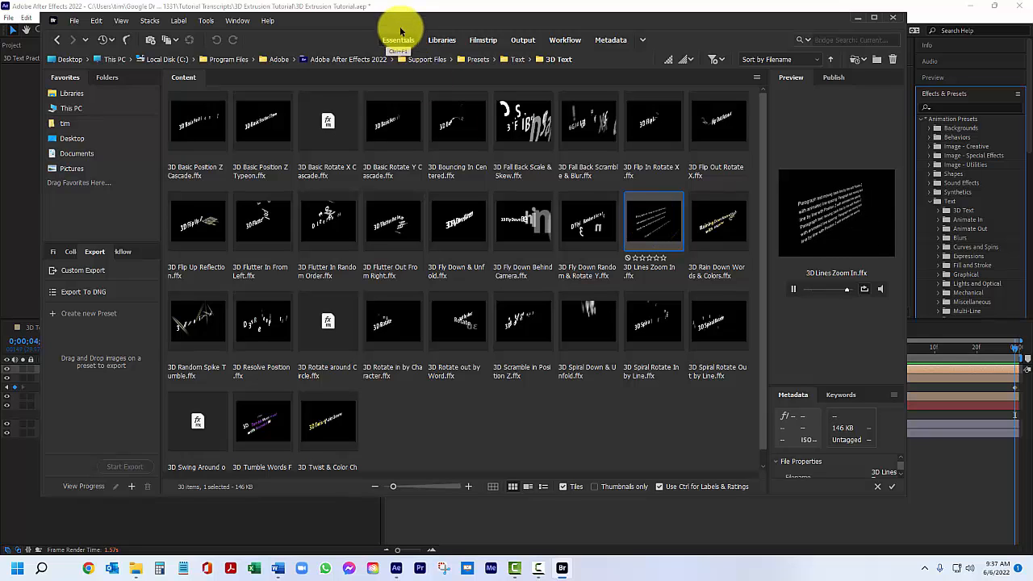
# Try the 3D Lines Zoom In preset on the "where's the beef?" text layer at 0;00;04;29, and undo it
pyautogui.moveTo(392, 24); pyautogui.dragTo(619, 43)
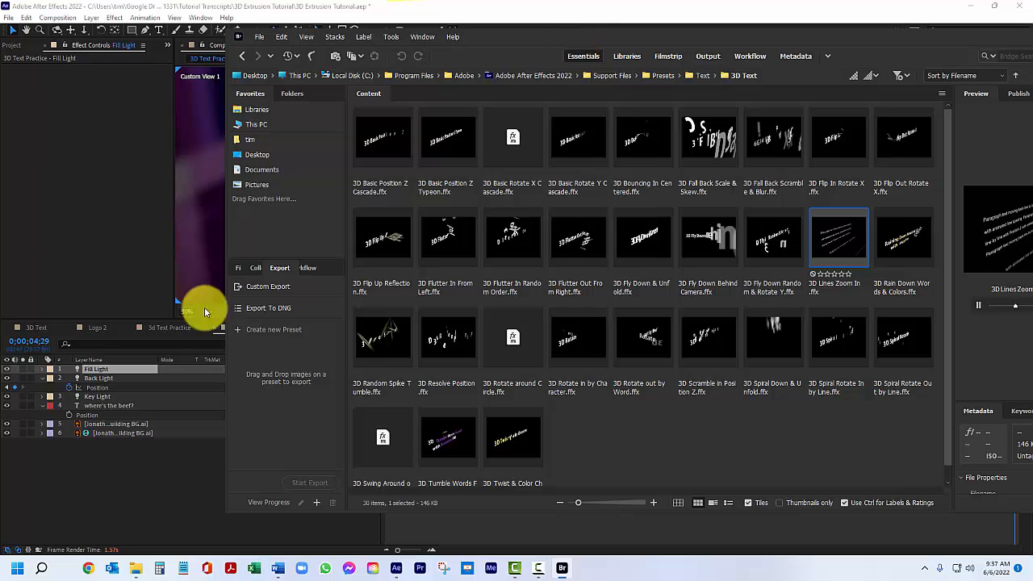
pyautogui.click(87, 407)
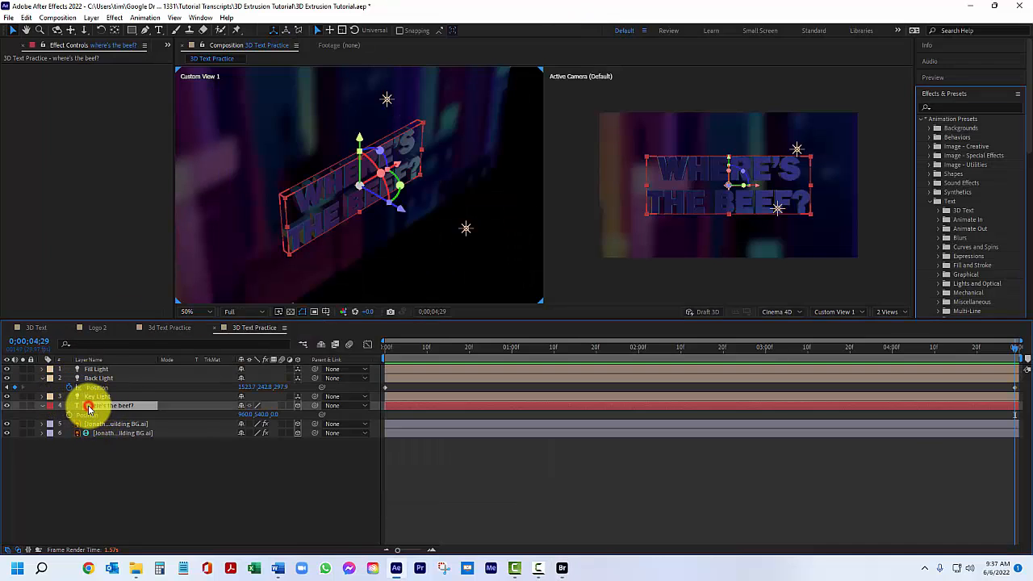
pyautogui.click(561, 569)
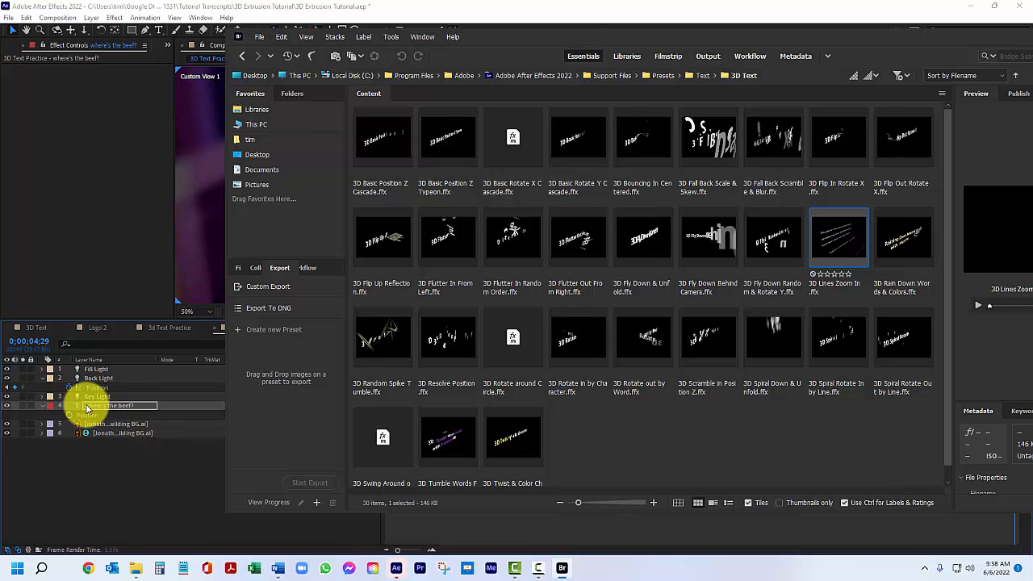
pyautogui.rightClick(824, 231)
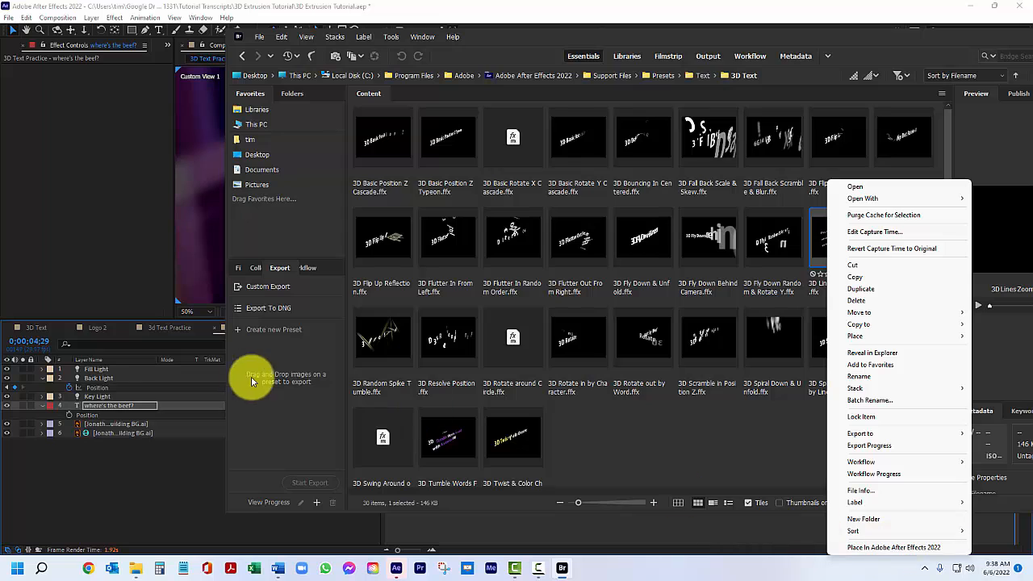
pyautogui.click(102, 404)
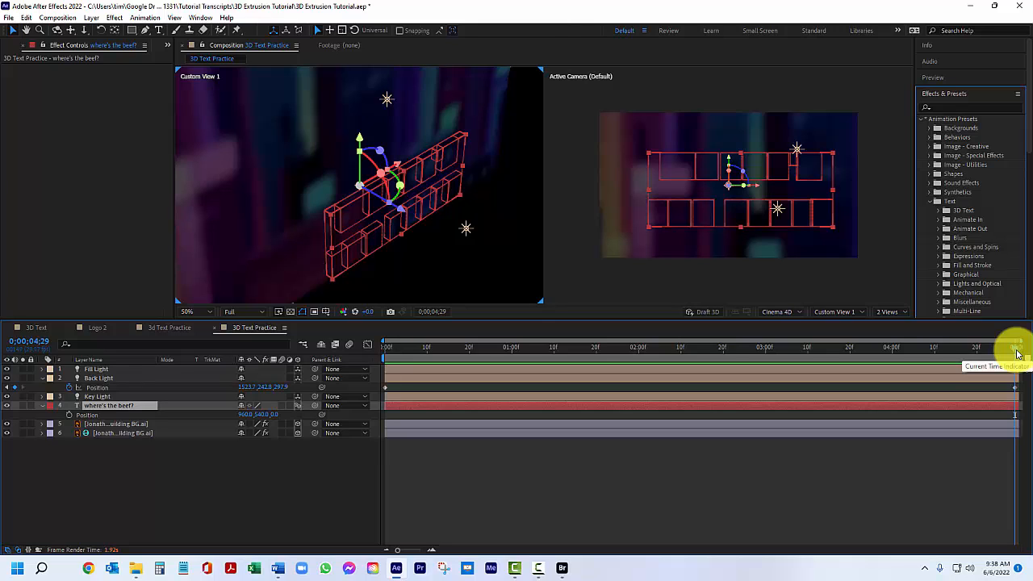
pyautogui.hotkey('ctrl', 'z')
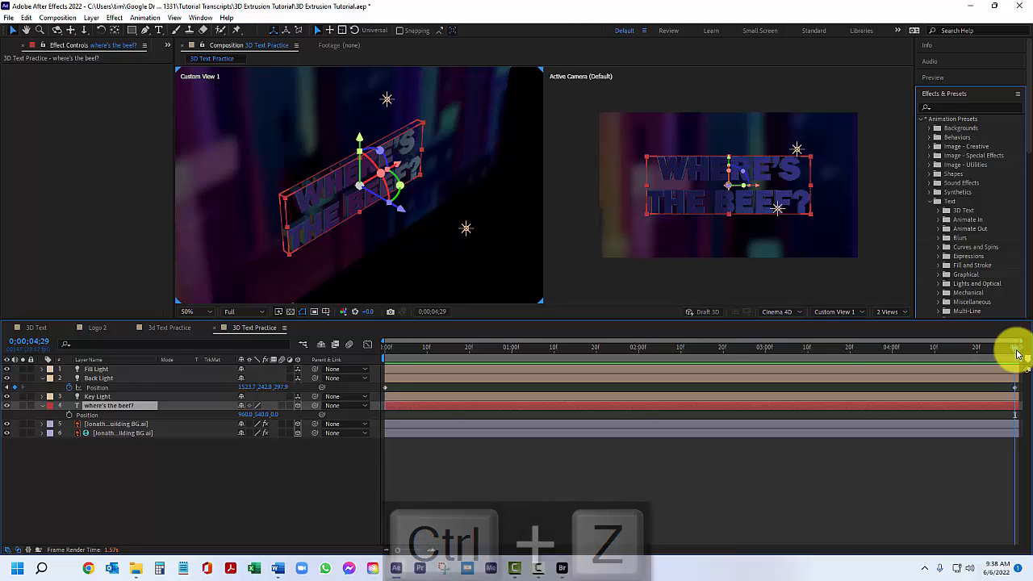
# Return to the first frame and apply Bridge's 3D Lines Zoom In preset to the "where's the beef?" text layer
pyautogui.moveTo(1015, 351); pyautogui.dragTo(546, 350)
pyautogui.moveTo(482, 355); pyautogui.dragTo(362, 357)
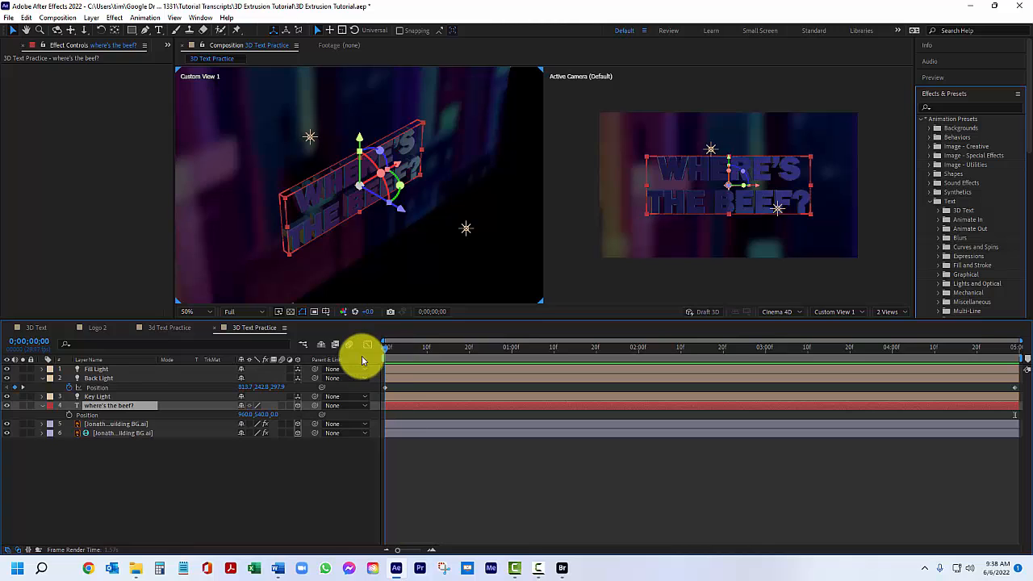
pyautogui.click(563, 568)
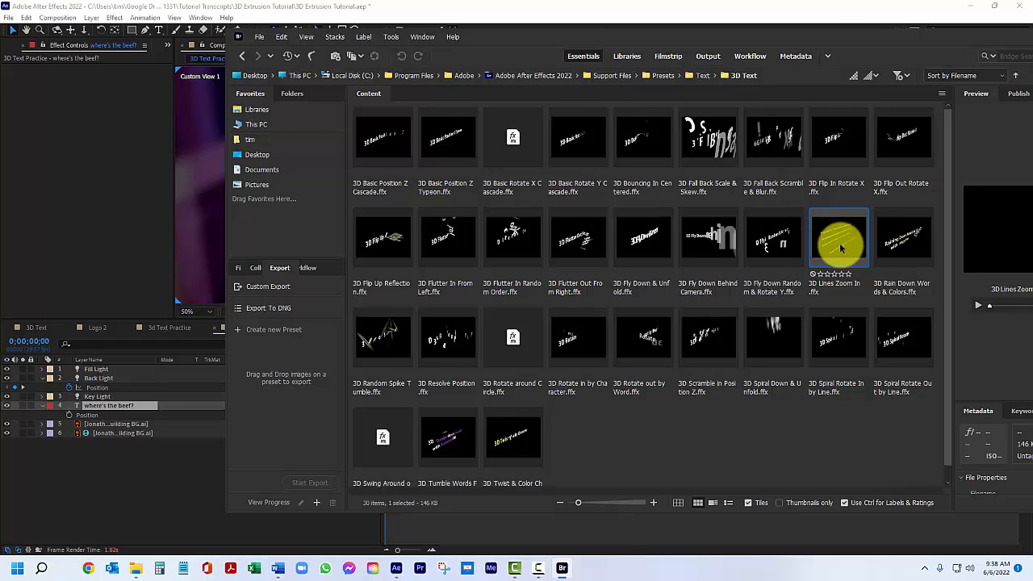
pyautogui.moveTo(820, 38); pyautogui.dragTo(721, 29)
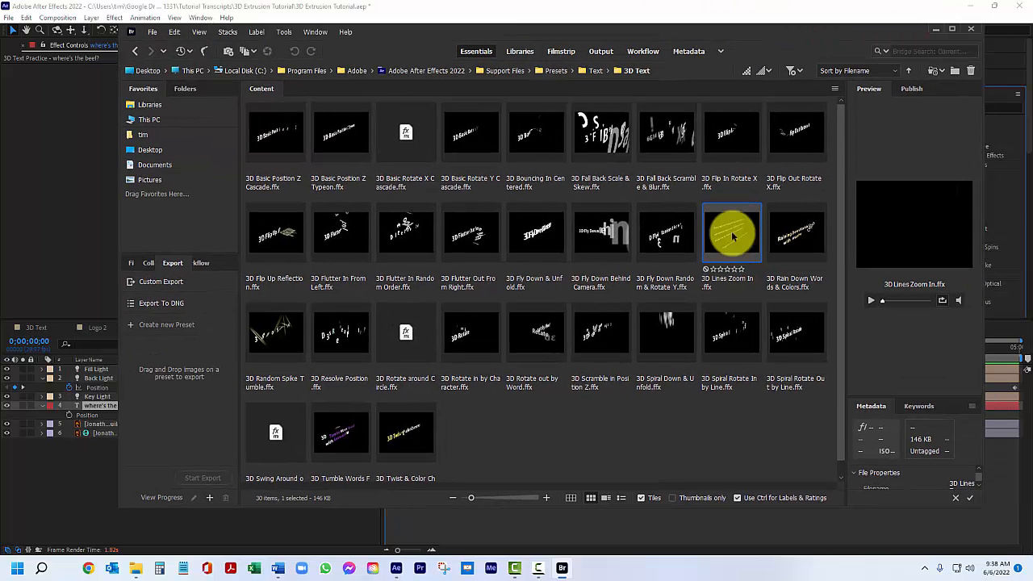
pyautogui.moveTo(732, 235); pyautogui.dragTo(53, 466)
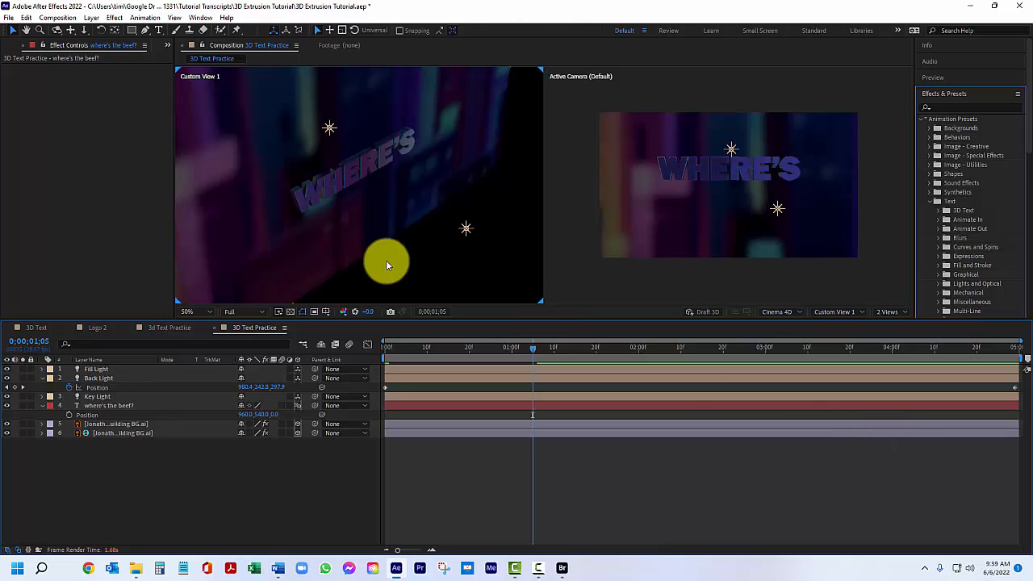
# Add a two-node camera with the 50mm preset to the composition
pyautogui.click(93, 21)
pyautogui.moveTo(237, 30)
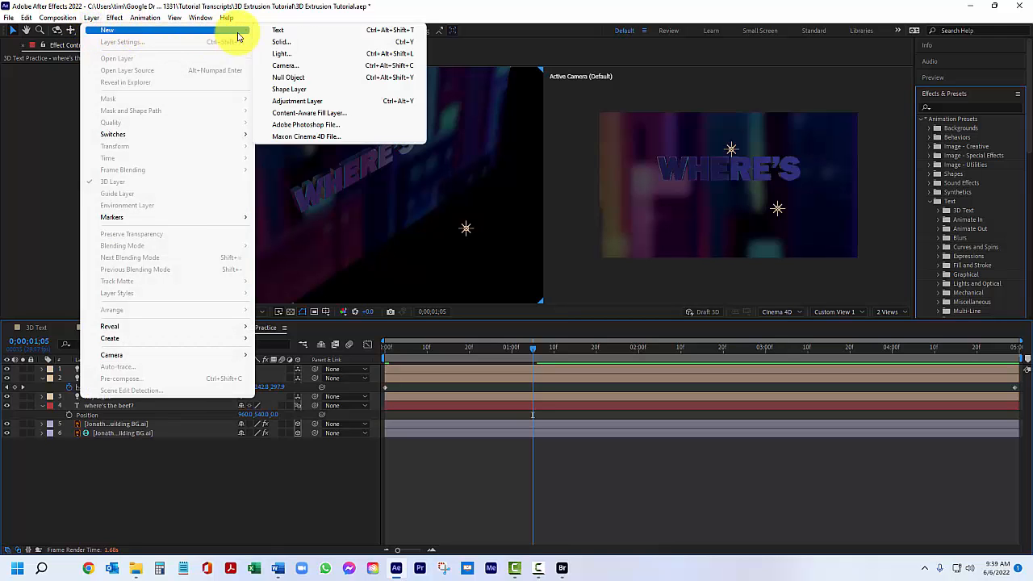
pyautogui.click(309, 70)
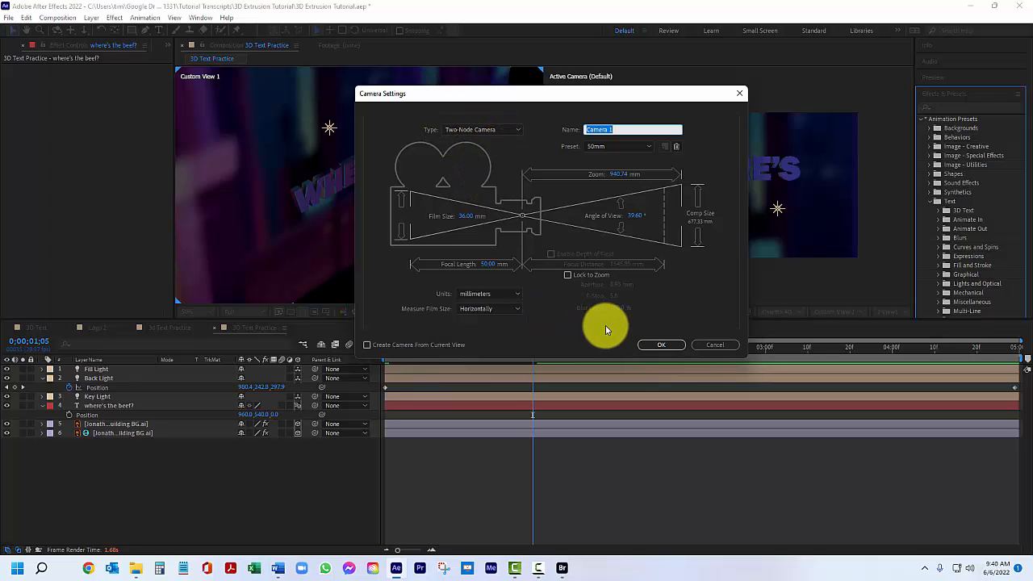
pyautogui.click(661, 345)
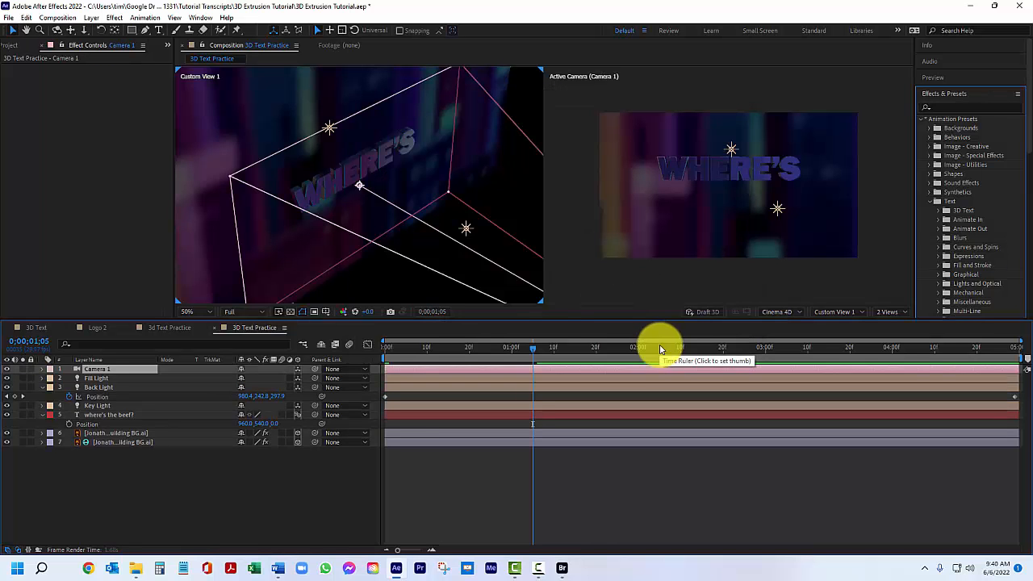
pyautogui.scroll(-2, 415, 229)
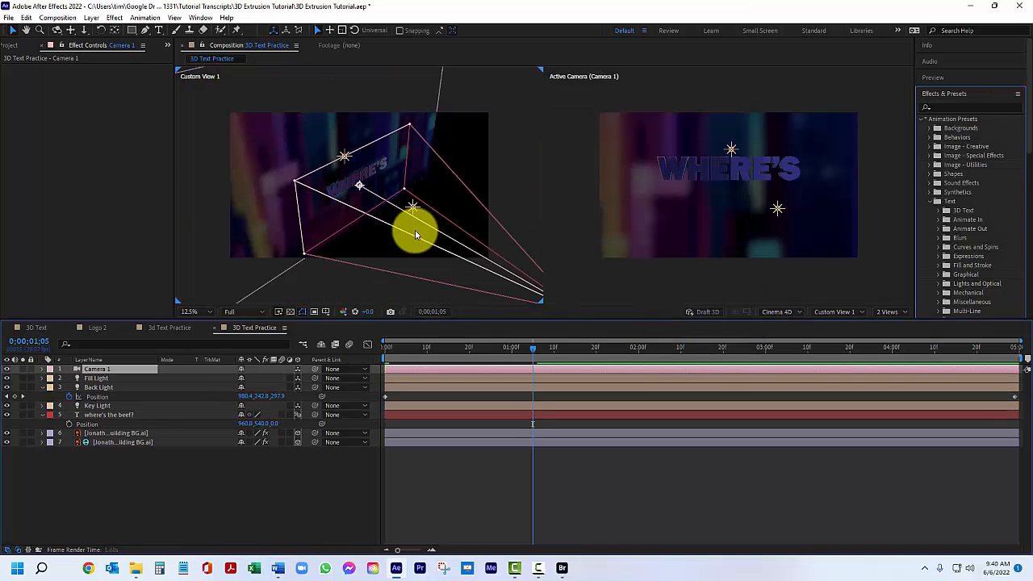
pyautogui.scroll(-2, 415, 230)
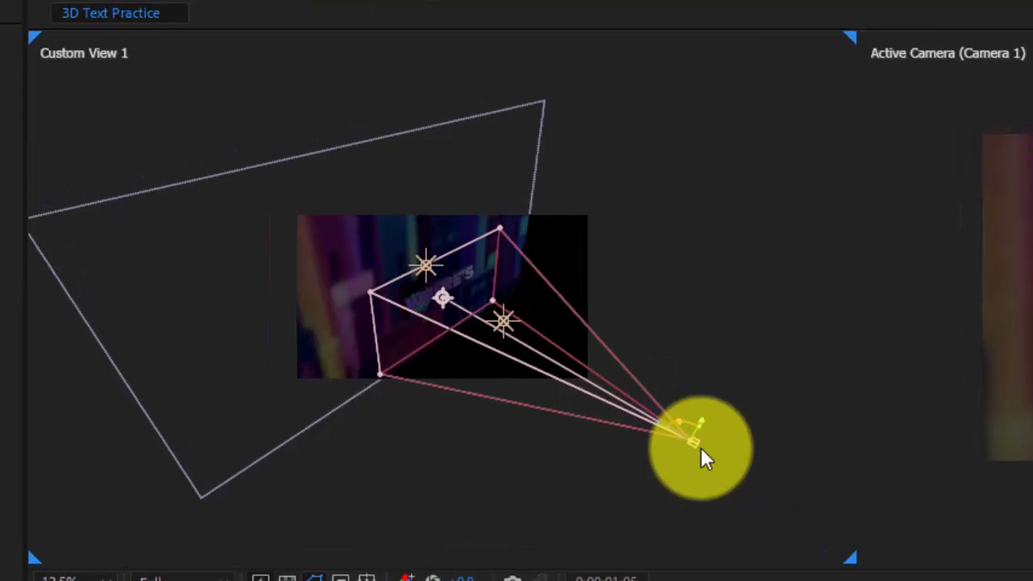
# Try moving Camera 1's point of interest slightly upward in Custom View 1, and undo the move
pyautogui.scroll(2, 450, 305)
pyautogui.click(380, 298)
pyautogui.click(441, 296)
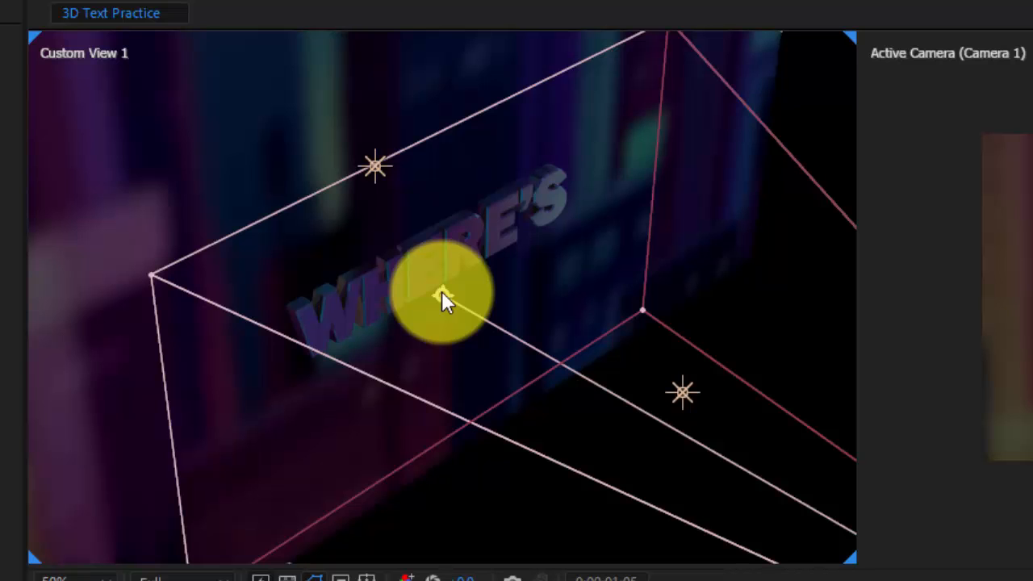
pyautogui.moveTo(442, 293); pyautogui.dragTo(438, 264)
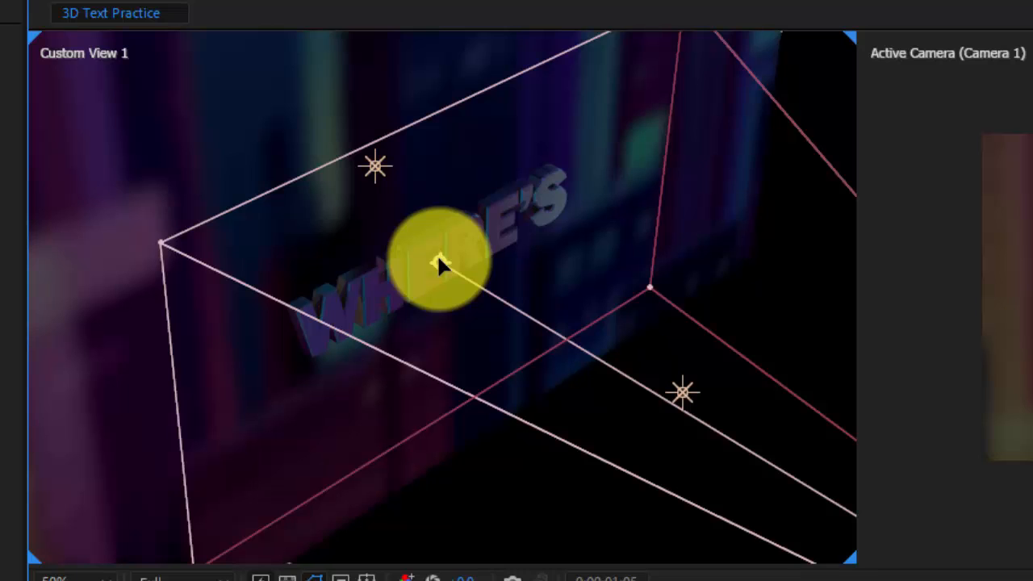
pyautogui.hotkey('ctrl', 'z')
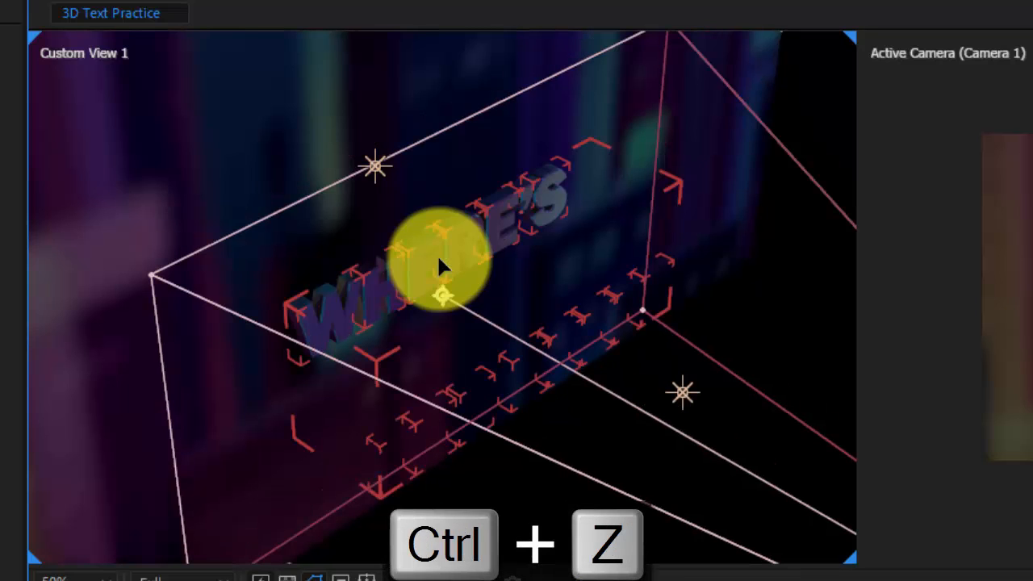
pyautogui.click(131, 247)
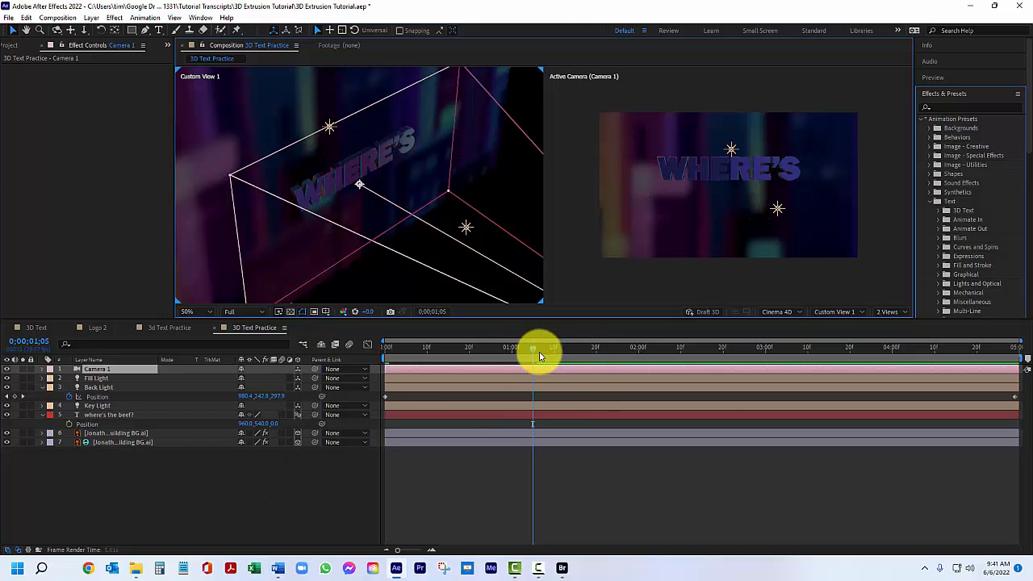
# At the first frame, set Camera 1's Position to X -71 and Y 26 and start keyframing it
pyautogui.moveTo(532, 349); pyautogui.dragTo(366, 371)
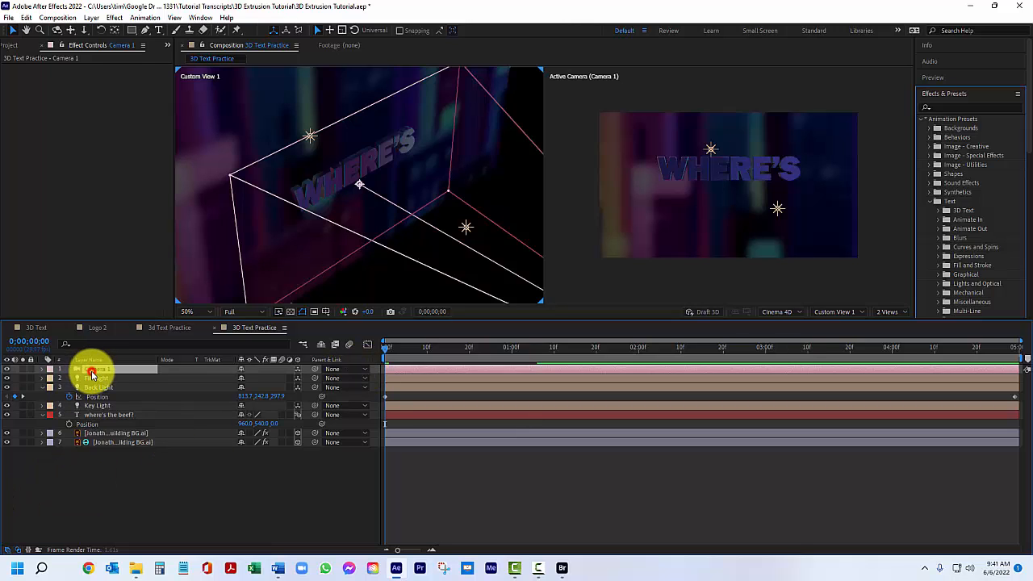
pyautogui.press('p')
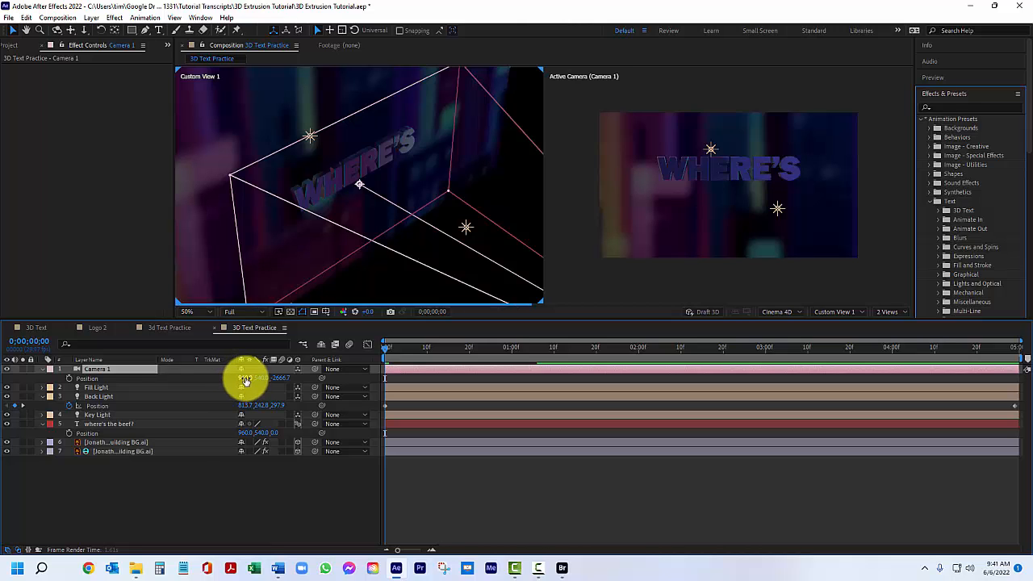
pyautogui.moveTo(245, 379); pyautogui.dragTo(87, 390)
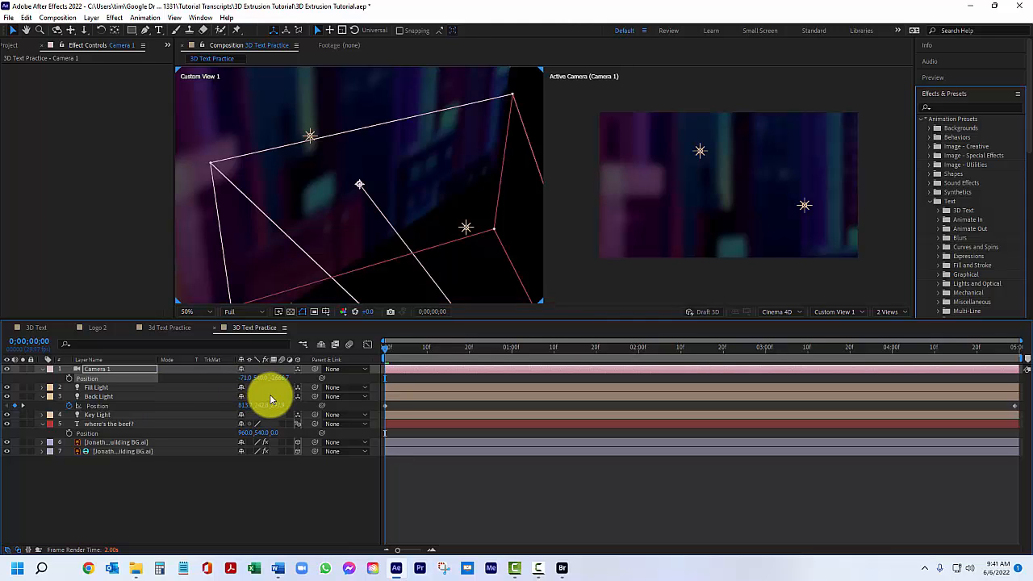
pyautogui.moveTo(257, 379); pyautogui.dragTo(155, 393)
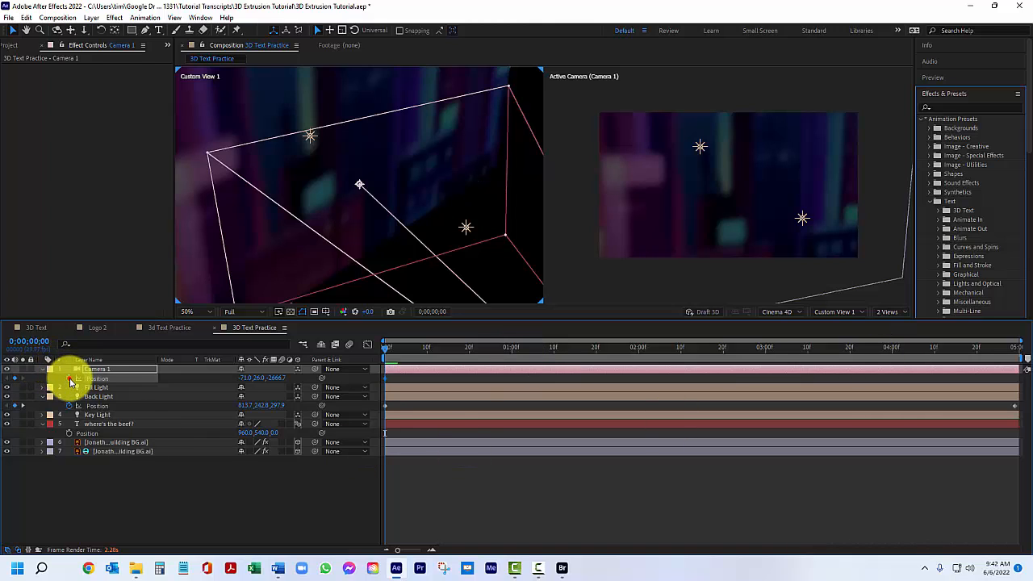
# At 0;00;04;00, keyframe Camera 1's Position at 1583, 1196, -1656.7
pyautogui.click(892, 349)
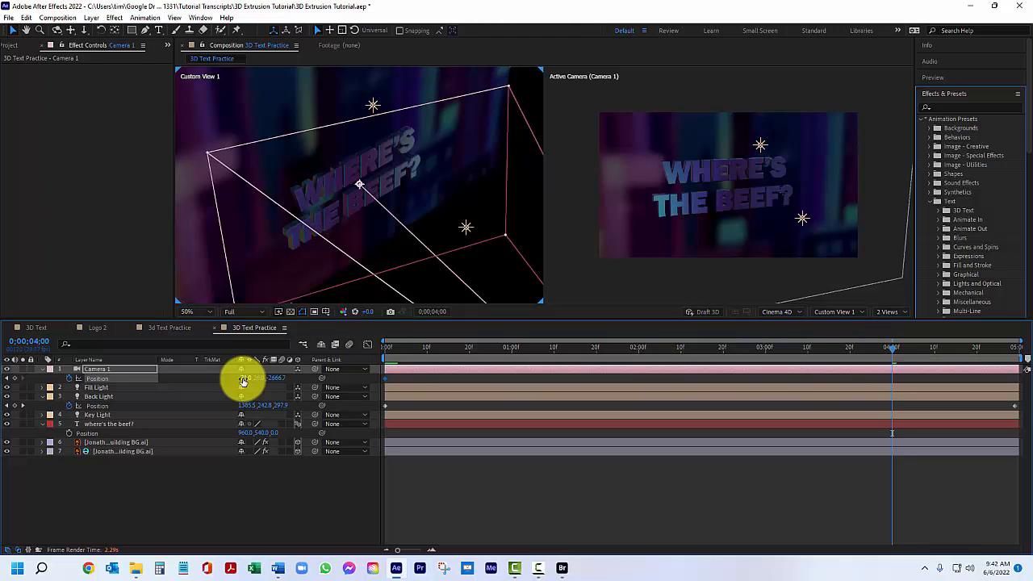
pyautogui.moveTo(243, 381); pyautogui.dragTo(342, 377)
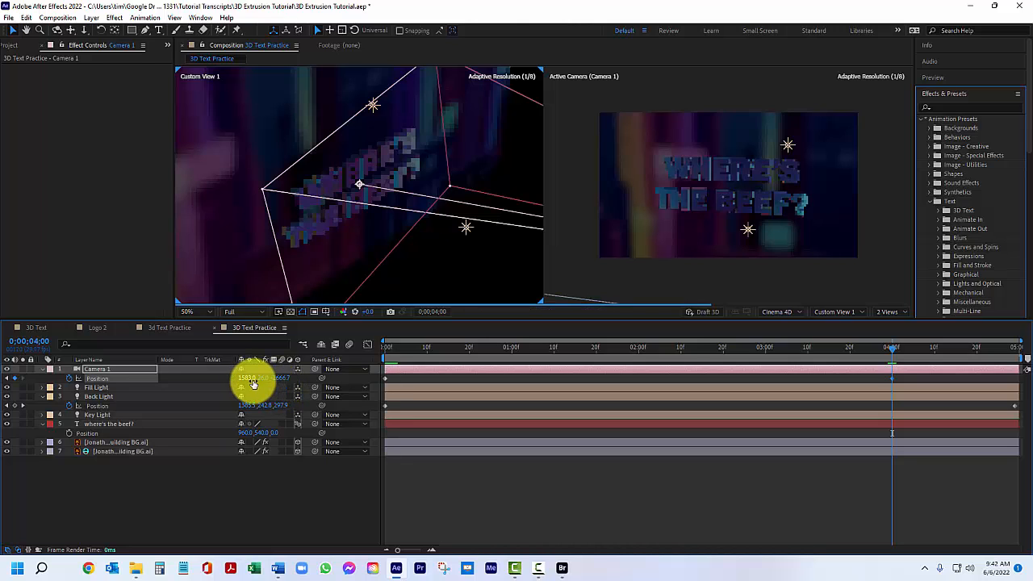
pyautogui.moveTo(260, 379); pyautogui.dragTo(403, 401)
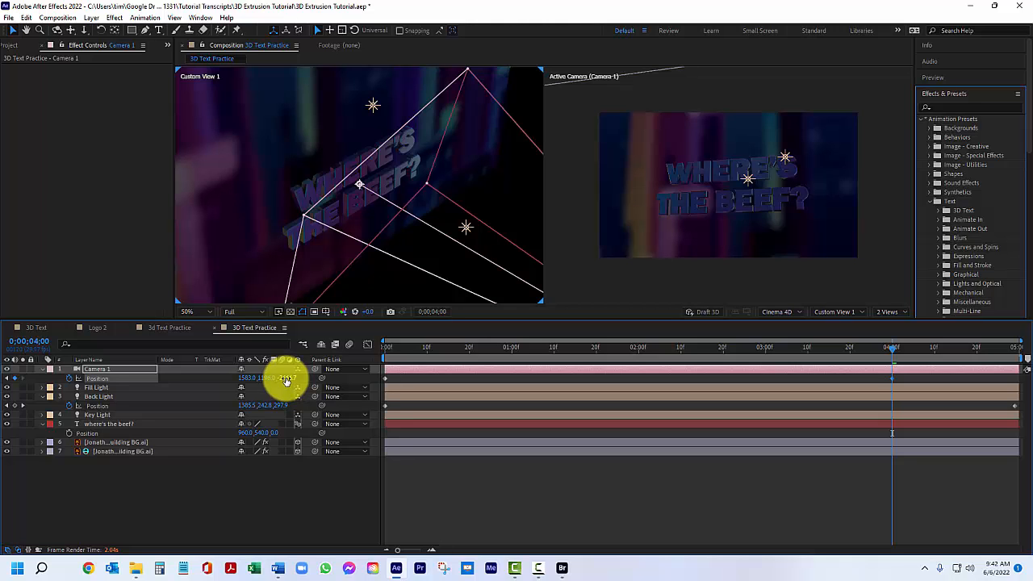
pyautogui.moveTo(284, 379); pyautogui.dragTo(350, 388)
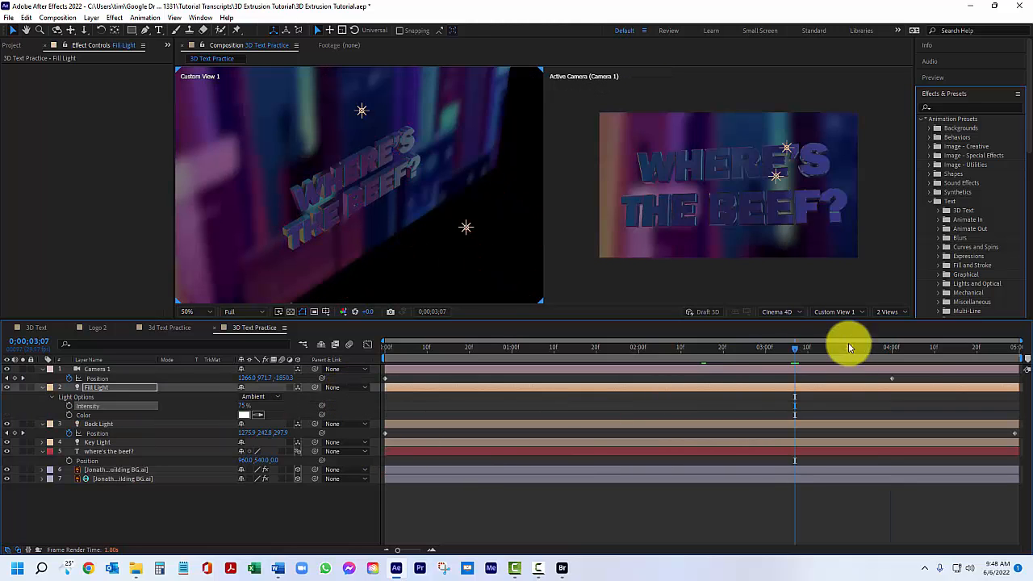
# Apply Easy Ease to both of Camera 1's Position keyframes
pyautogui.moveTo(907, 381); pyautogui.dragTo(376, 388)
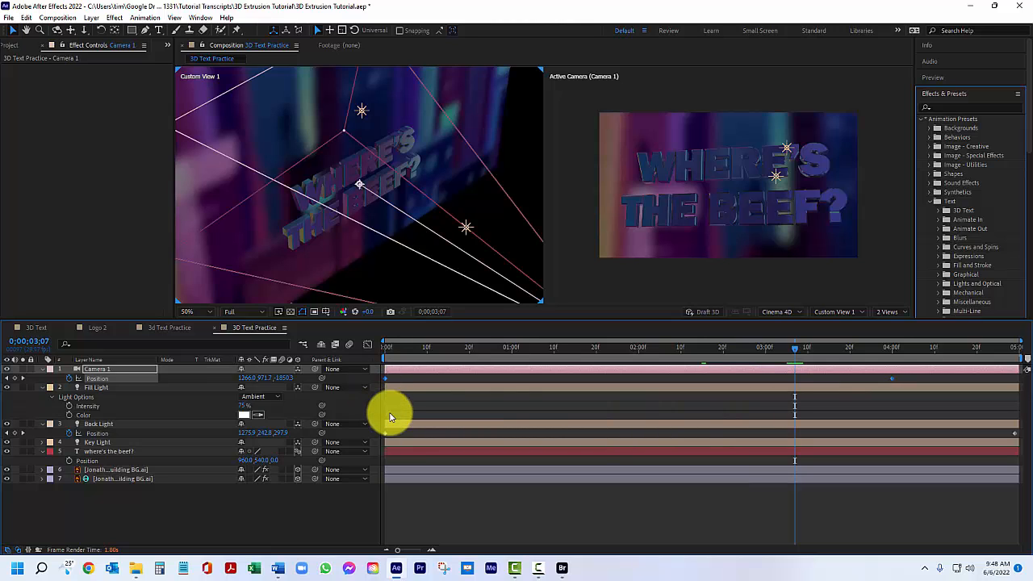
pyautogui.rightClick(892, 379)
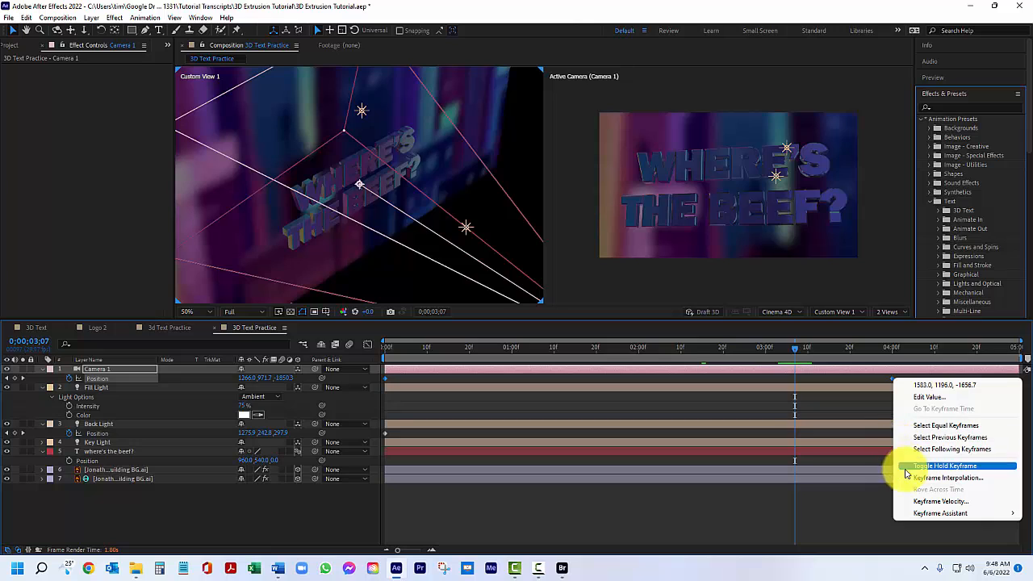
pyautogui.moveTo(918, 511)
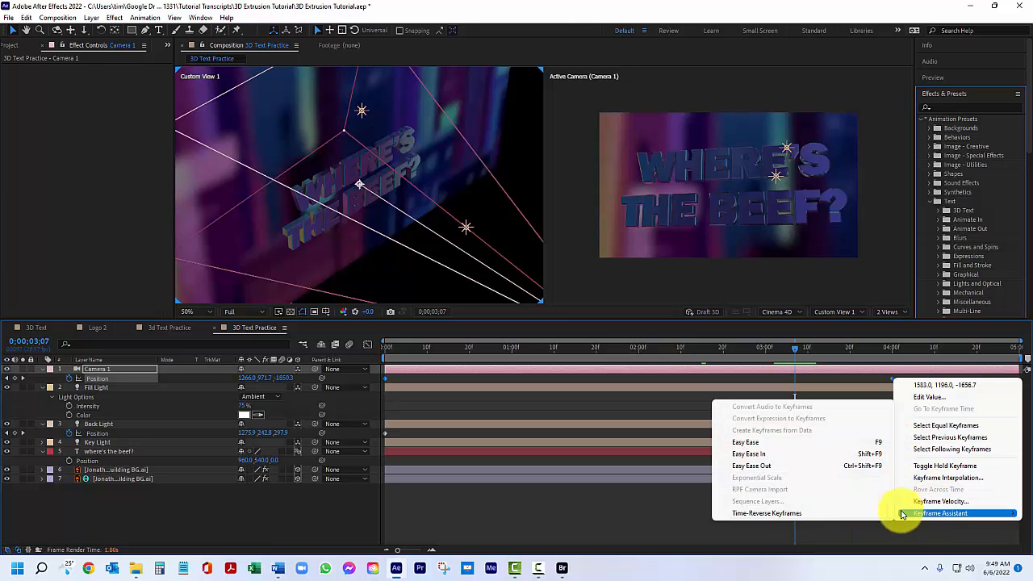
pyautogui.click(734, 442)
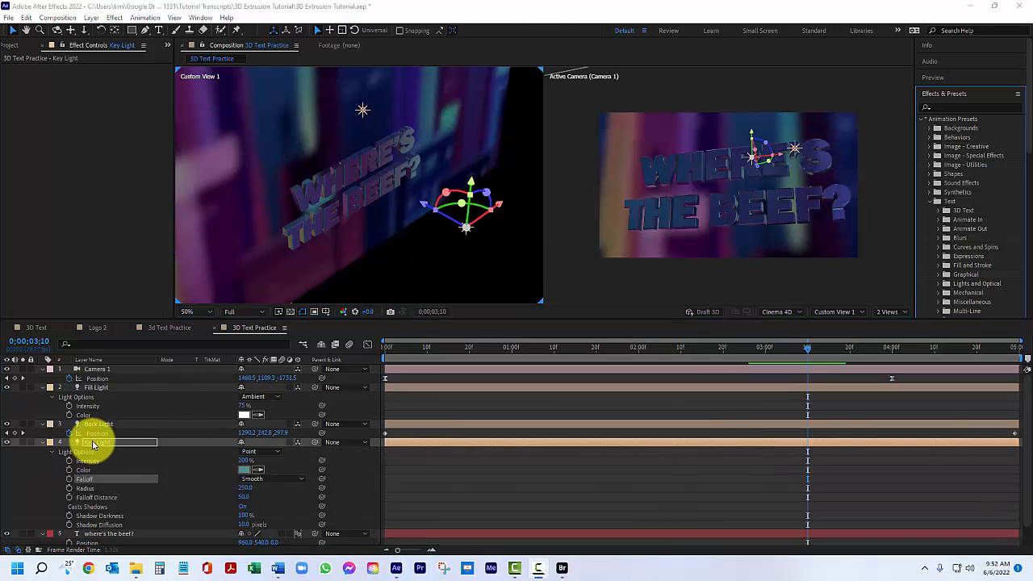
# Collapse the expanded properties of the Key Light, Back Light, Fill Light, Camera 1 and "where's the beef?" layers
pyautogui.click(92, 443)
pyautogui.click(42, 442)
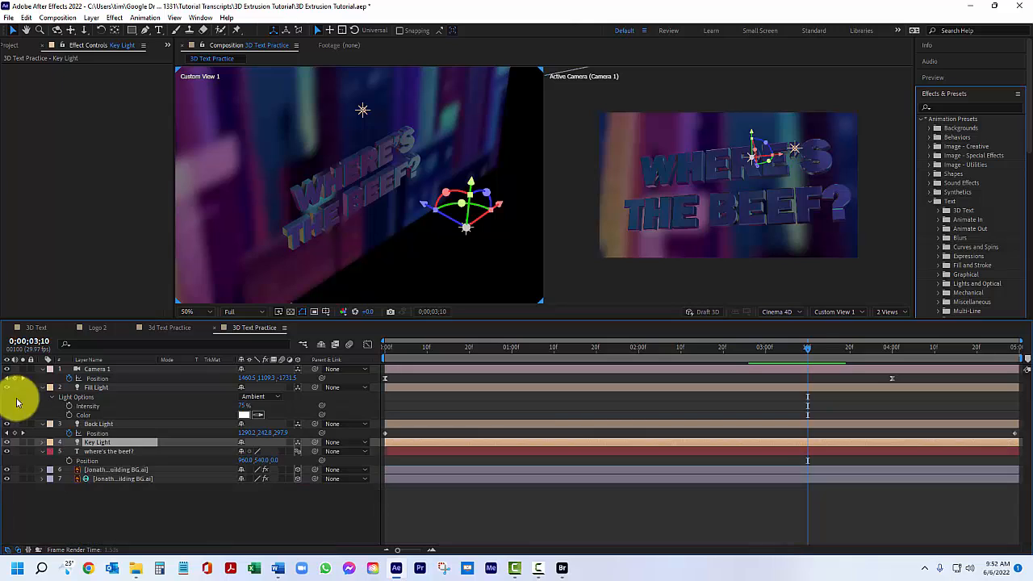
pyautogui.click(42, 424)
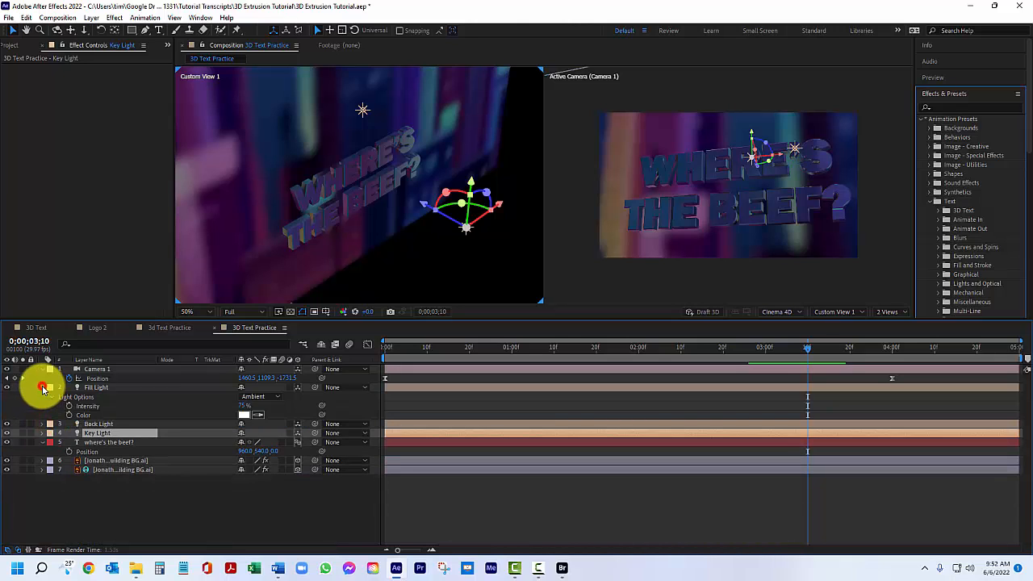
pyautogui.click(43, 387)
pyautogui.click(41, 369)
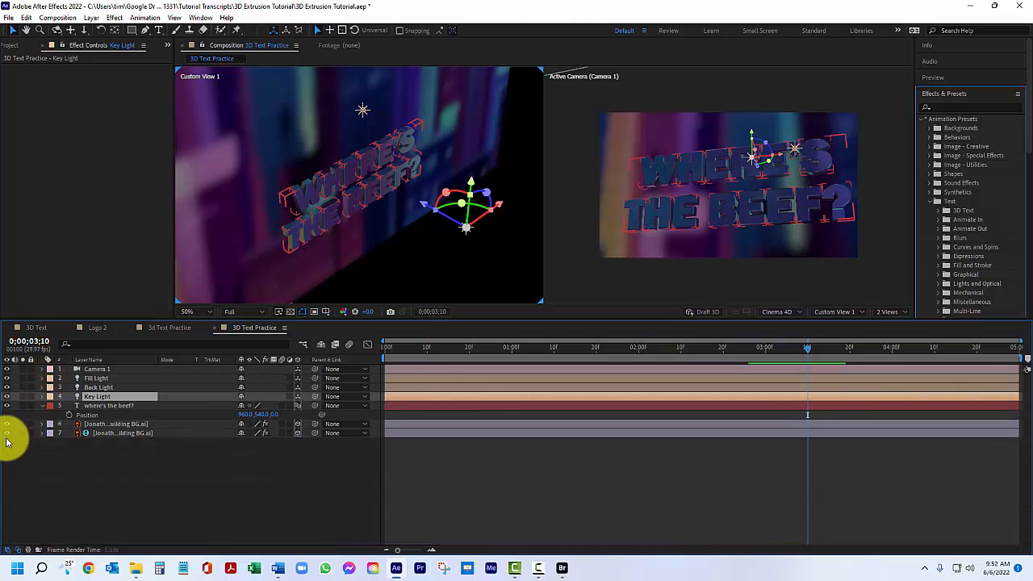
pyautogui.click(40, 405)
# Set the Key Light's Falloff to None and collapse its light options
pyautogui.click(98, 397)
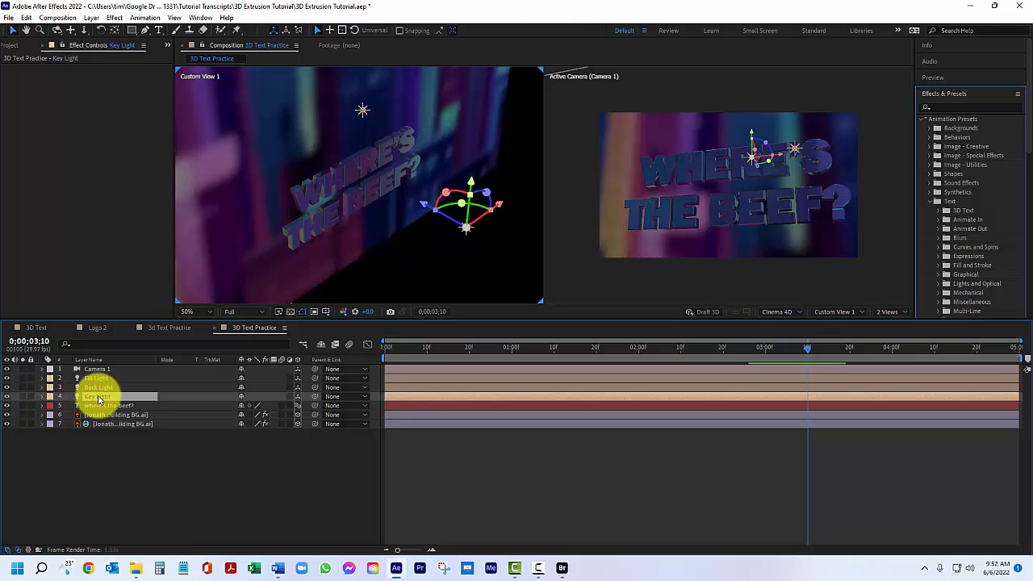
pyautogui.press('u')
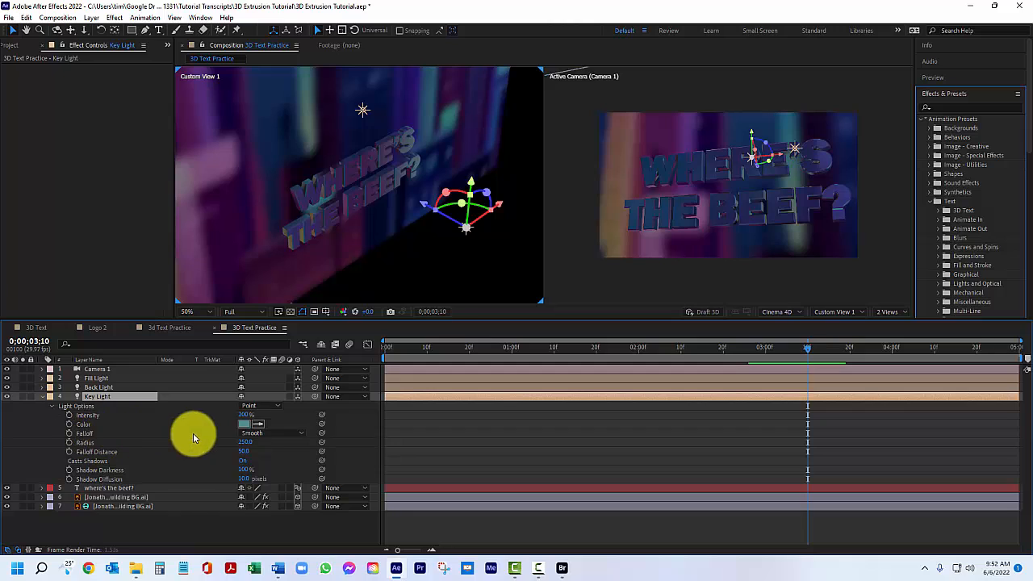
pyautogui.click(301, 433)
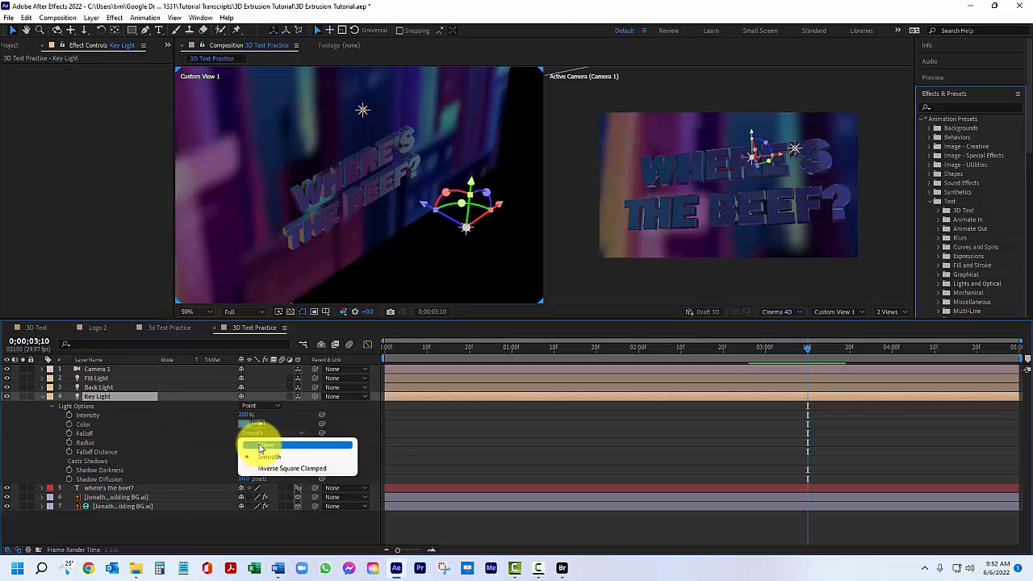
pyautogui.click(259, 446)
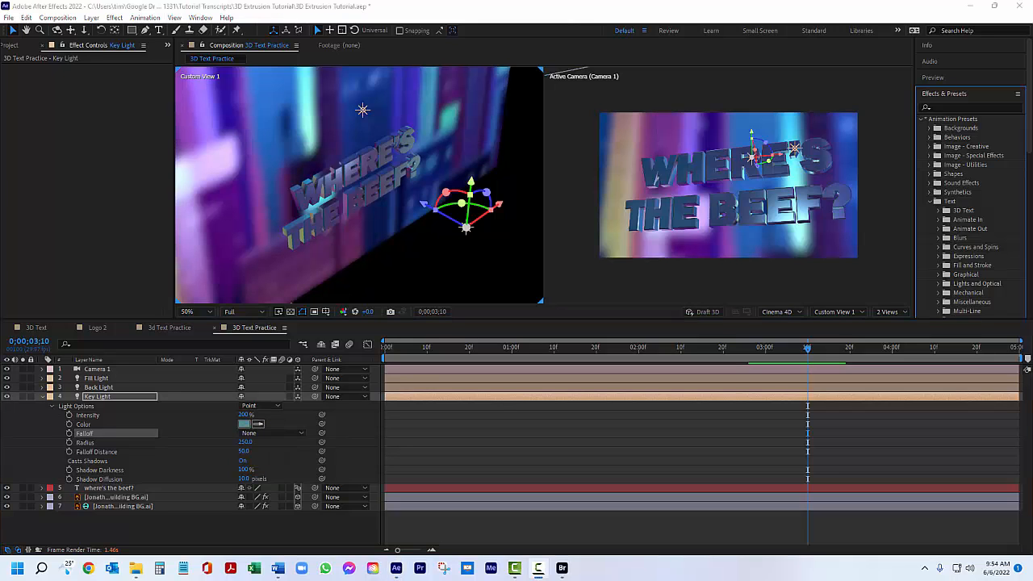
pyautogui.click(42, 396)
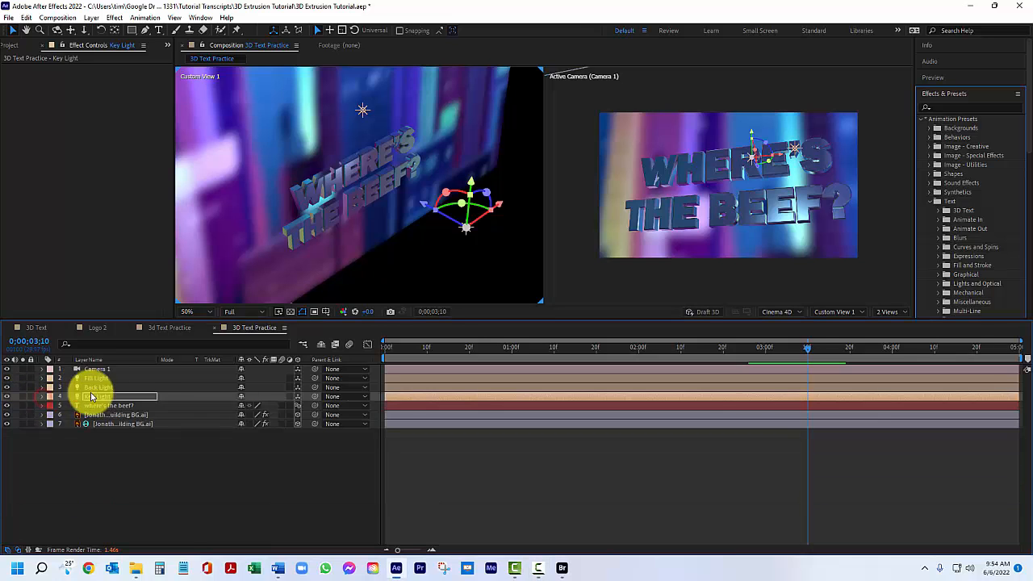
# Set the Back Light's Falloff to None and collapse its light options
pyautogui.doubleClick(100, 388)
pyautogui.click(266, 424)
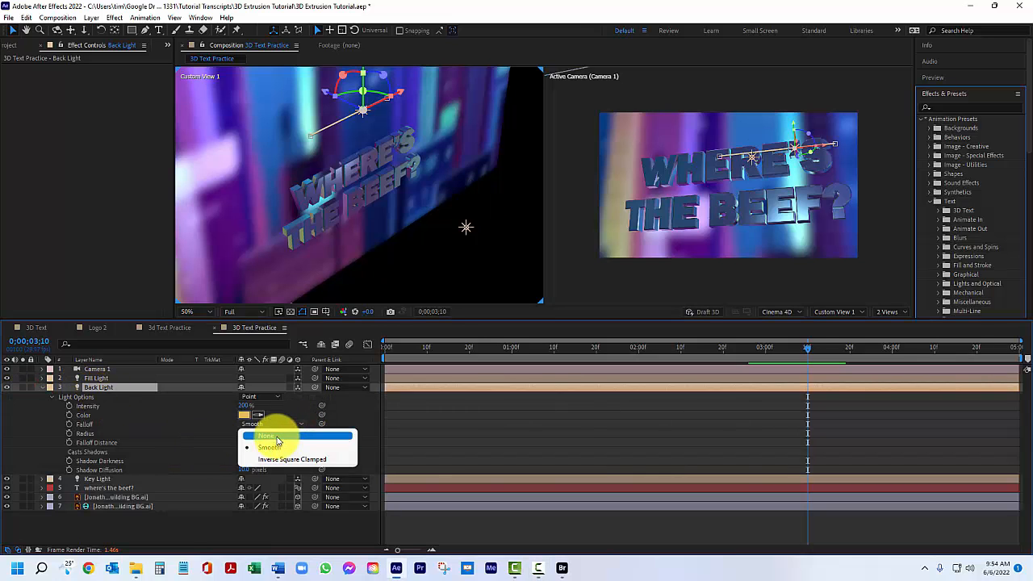
pyautogui.click(275, 433)
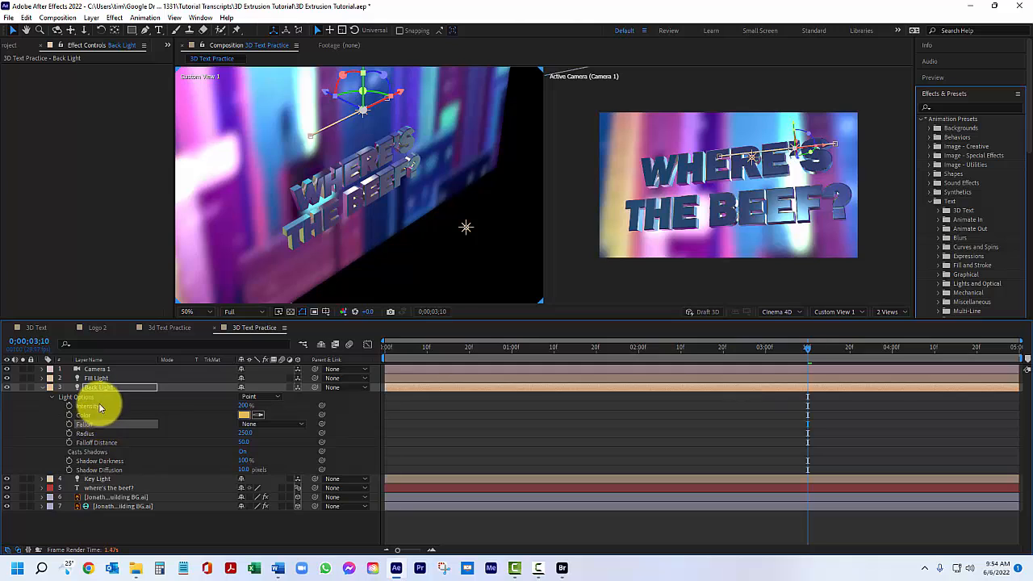
pyautogui.click(42, 387)
# Set the ambient Fill Light's Intensity to 25%
pyautogui.click(94, 379)
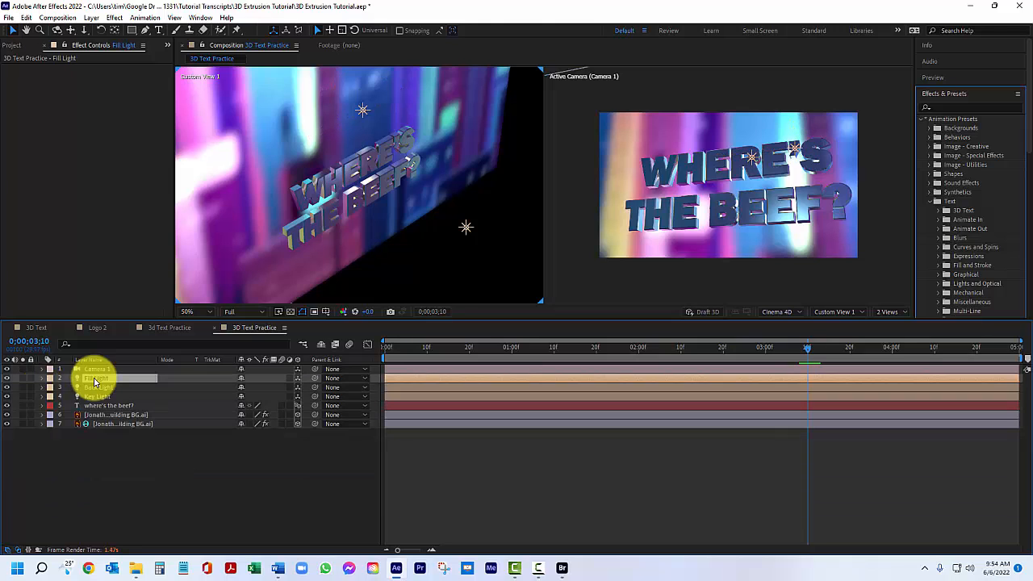
pyautogui.press('a')
pyautogui.press('a')
pyautogui.click(242, 397)
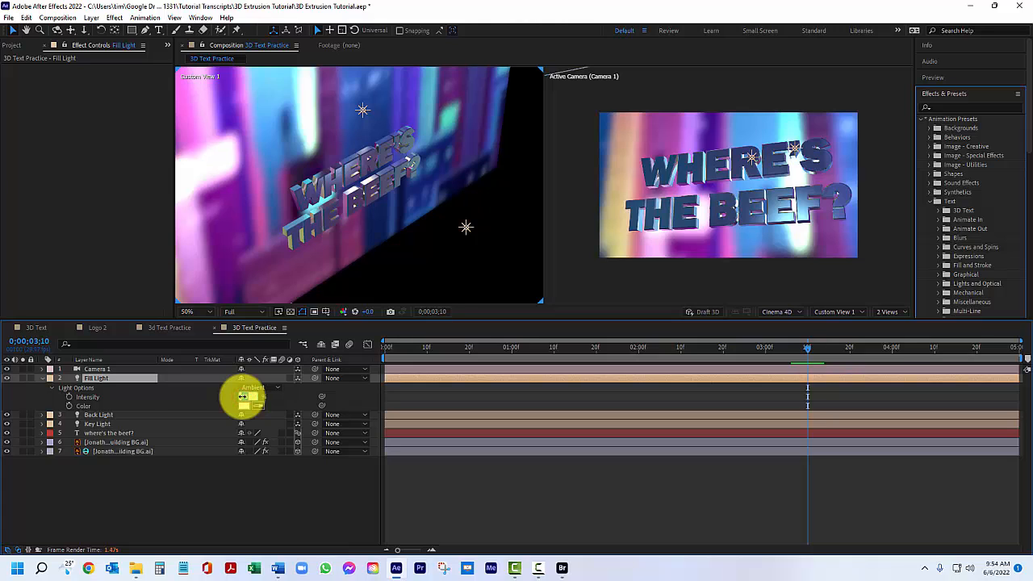
pyautogui.write('25')
pyautogui.press('Return')
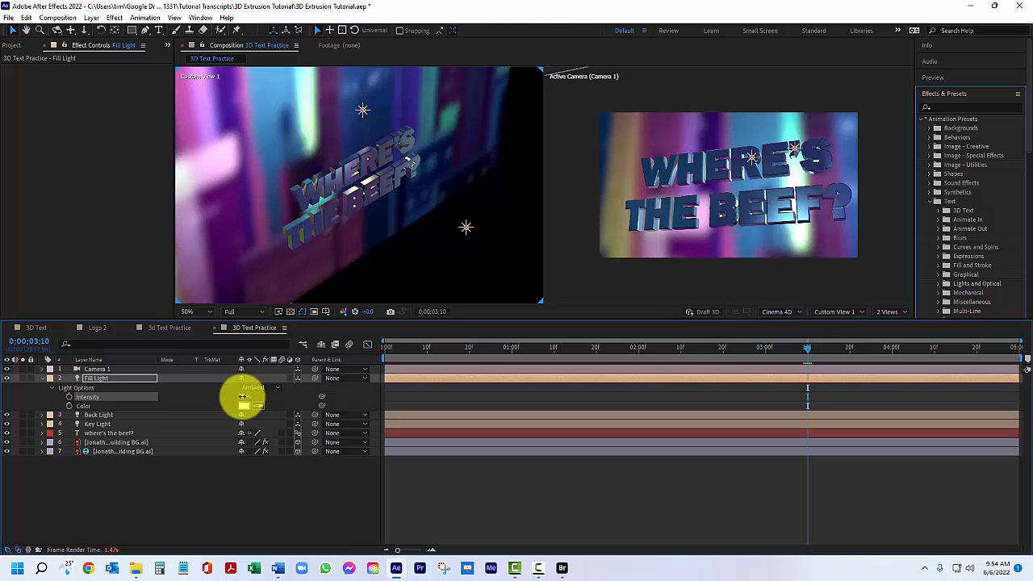
# Preview the composition's camera, light and text animation, stop playback, and go to 0;00;03;09
pyautogui.press('space')
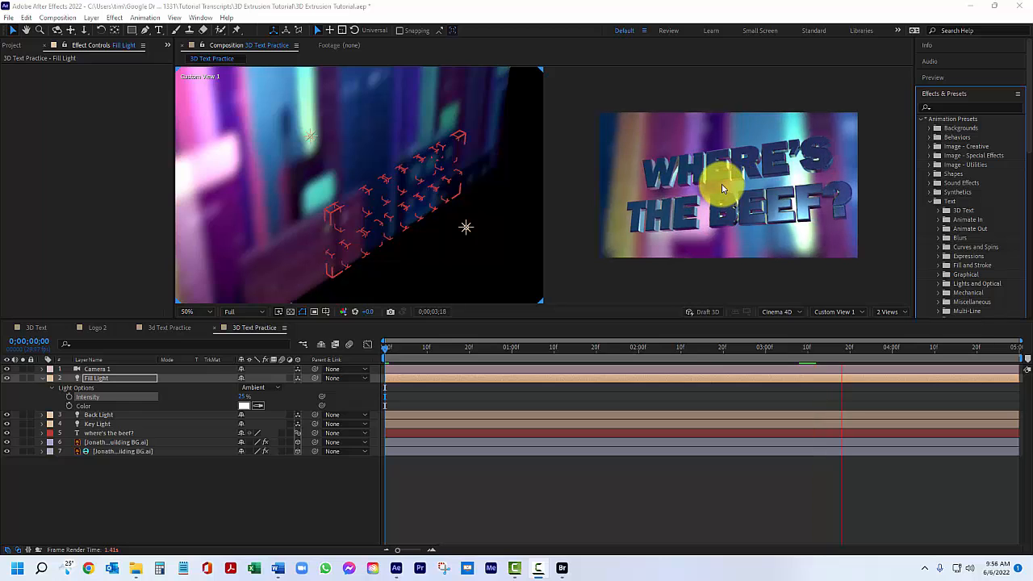
pyautogui.click(721, 187)
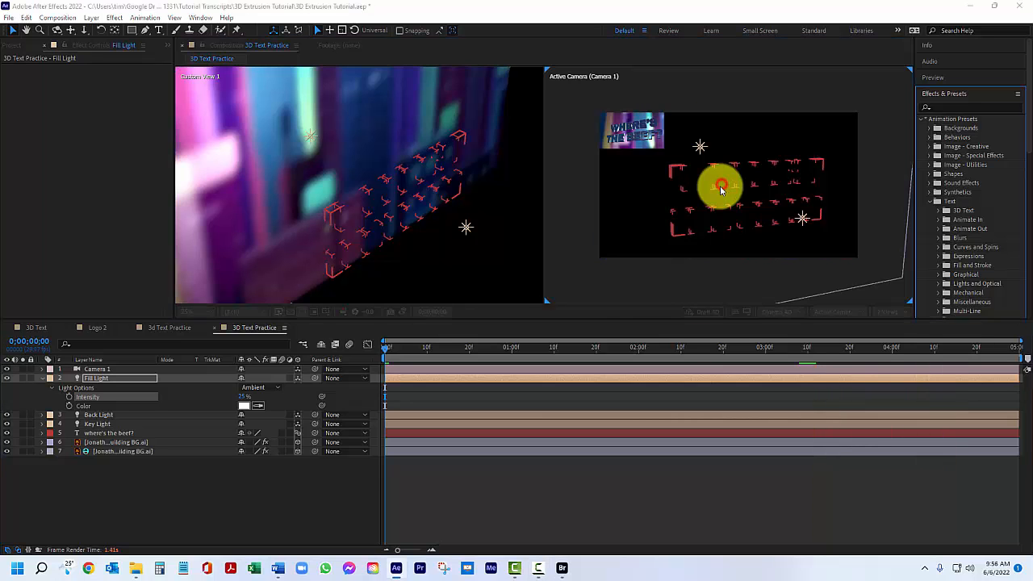
pyautogui.click(805, 349)
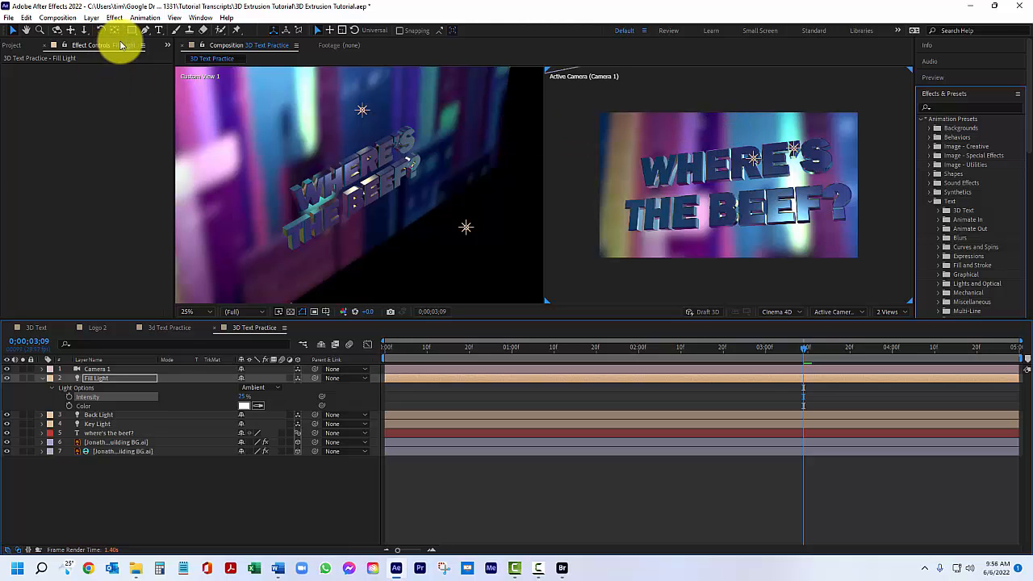
# Set the Cinema 4D renderer's Quality to 50 in the composition's 3D render options and apply the settings
pyautogui.click(61, 18)
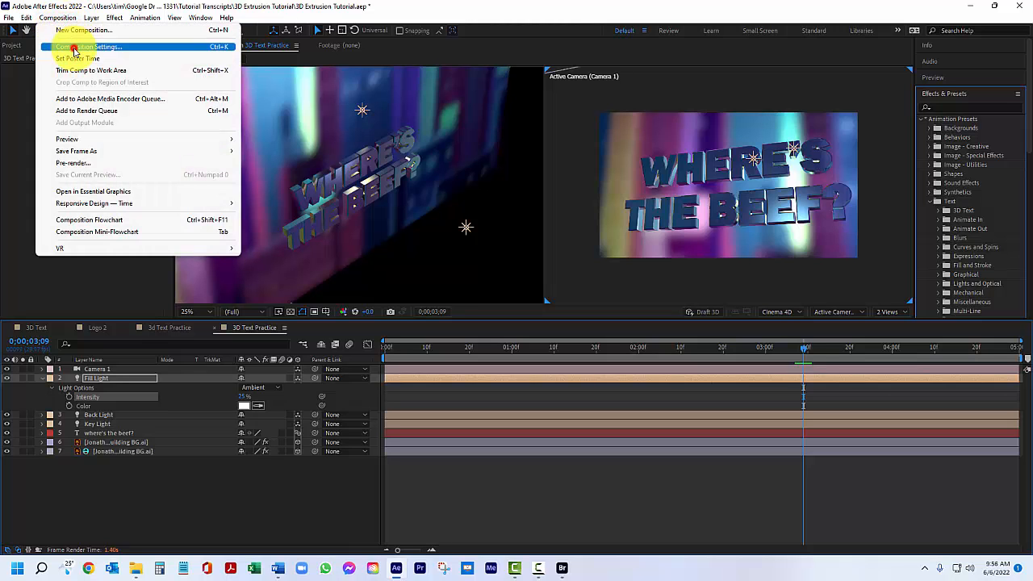
pyautogui.click(74, 47)
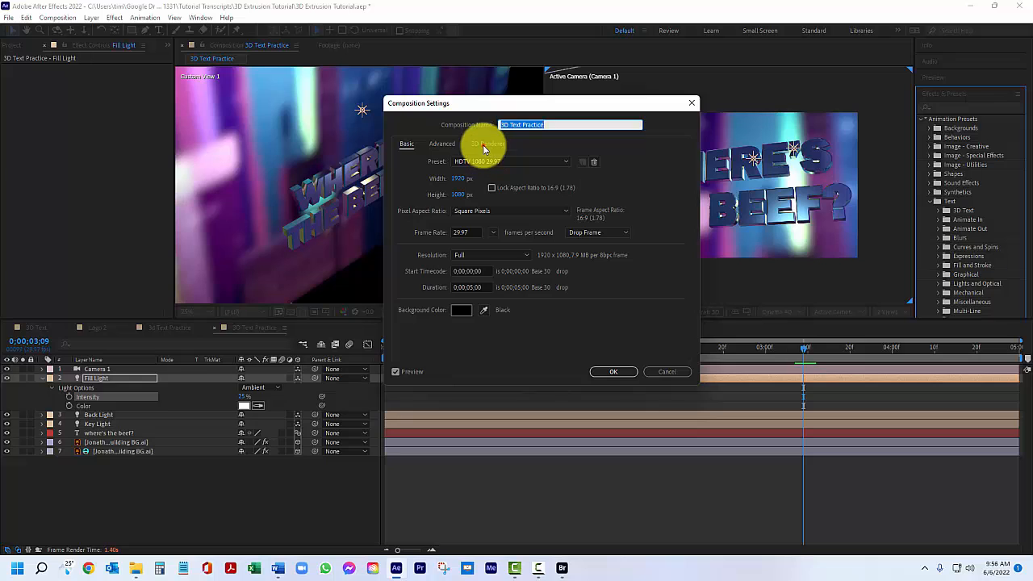
pyautogui.click(486, 145)
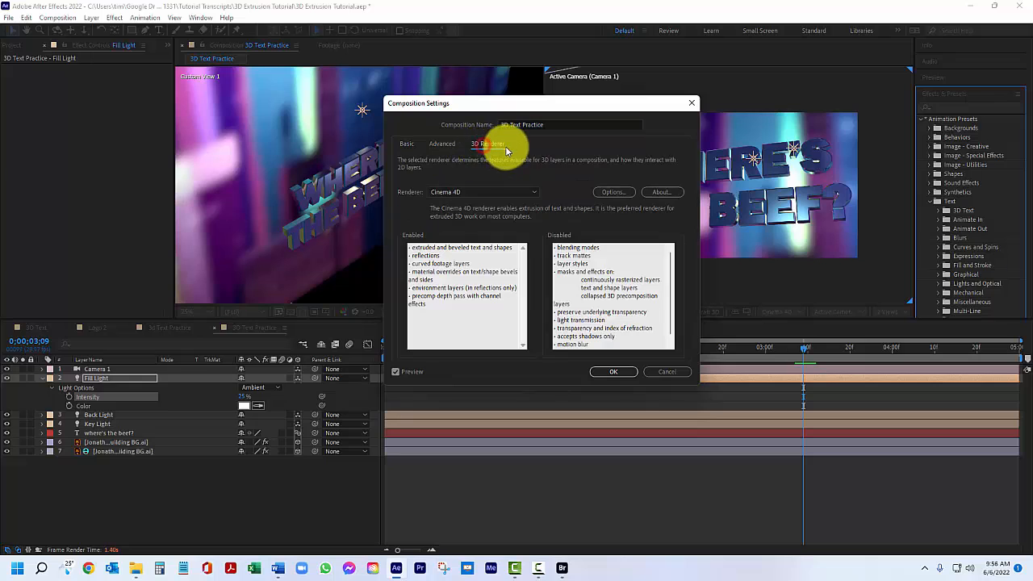
pyautogui.click(612, 194)
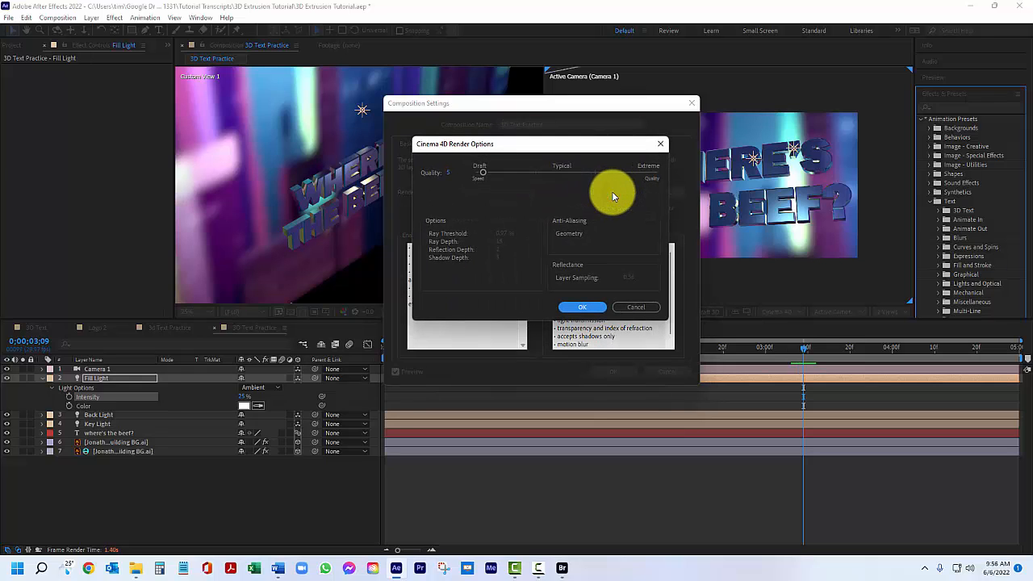
pyautogui.click(446, 174)
pyautogui.write('50')
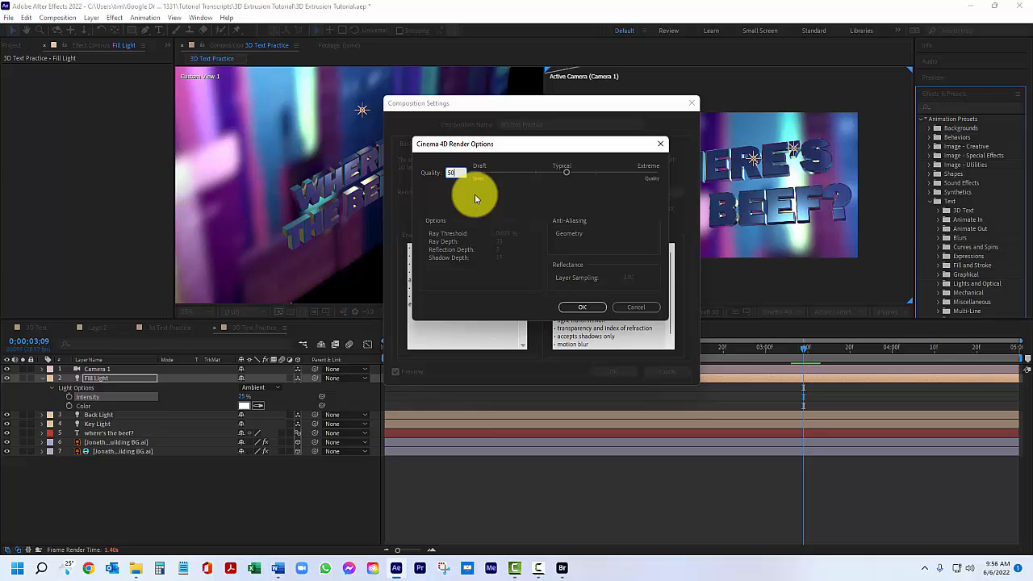
pyautogui.press('Return')
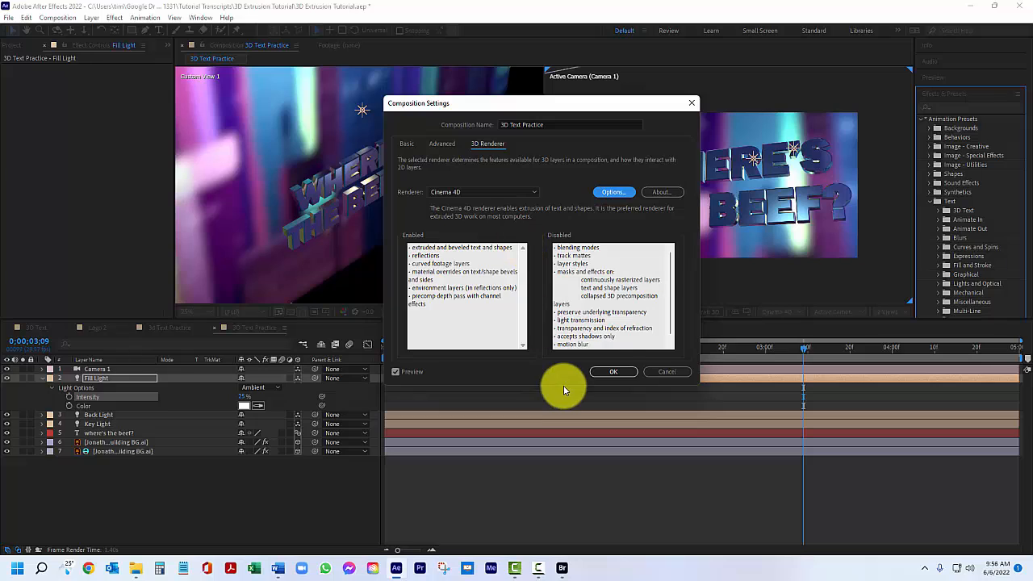
pyautogui.click(613, 374)
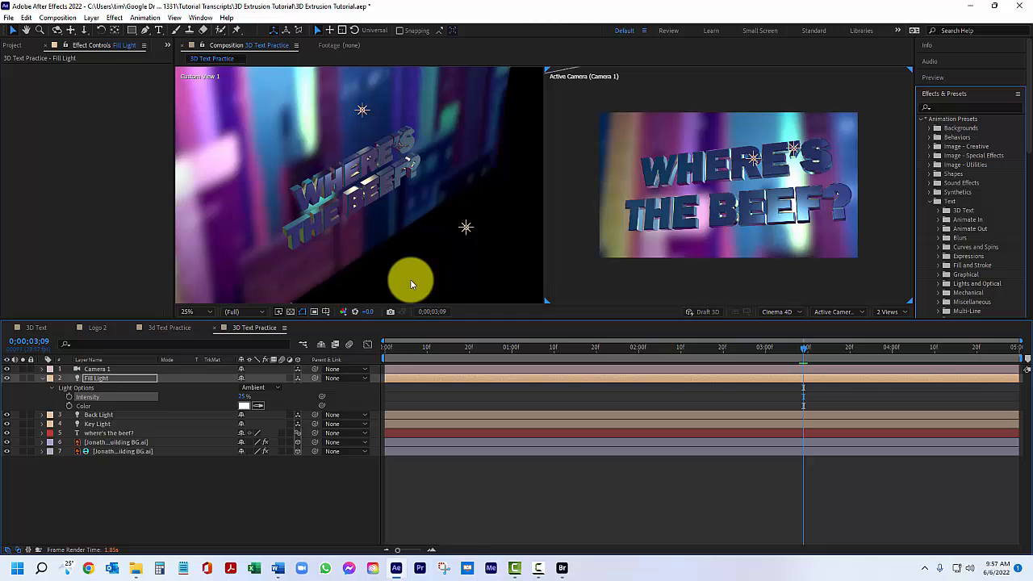
# Examine the composition's 3D renderer settings and the available renderer choices, and close the settings
pyautogui.click(58, 17)
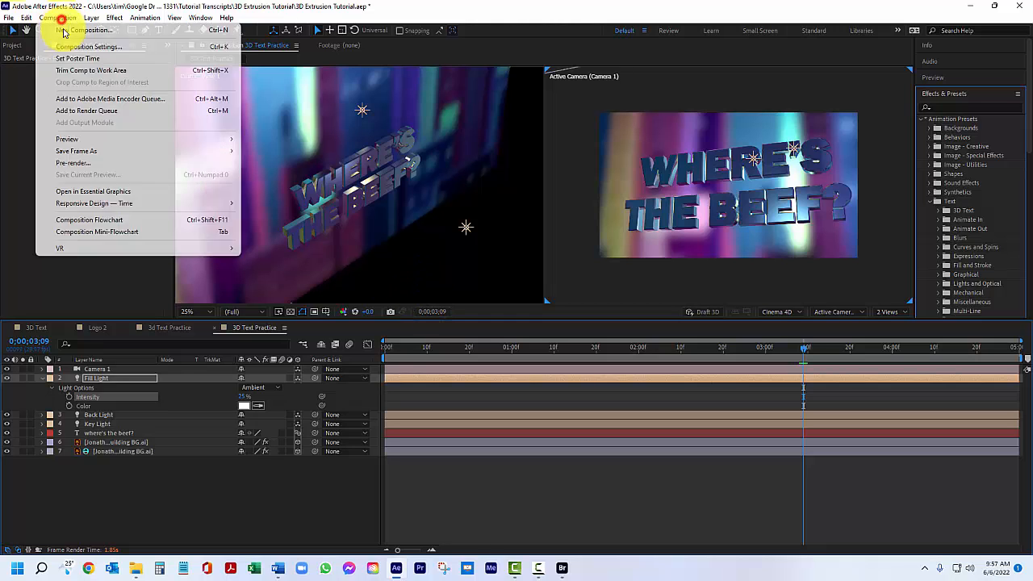
pyautogui.click(77, 48)
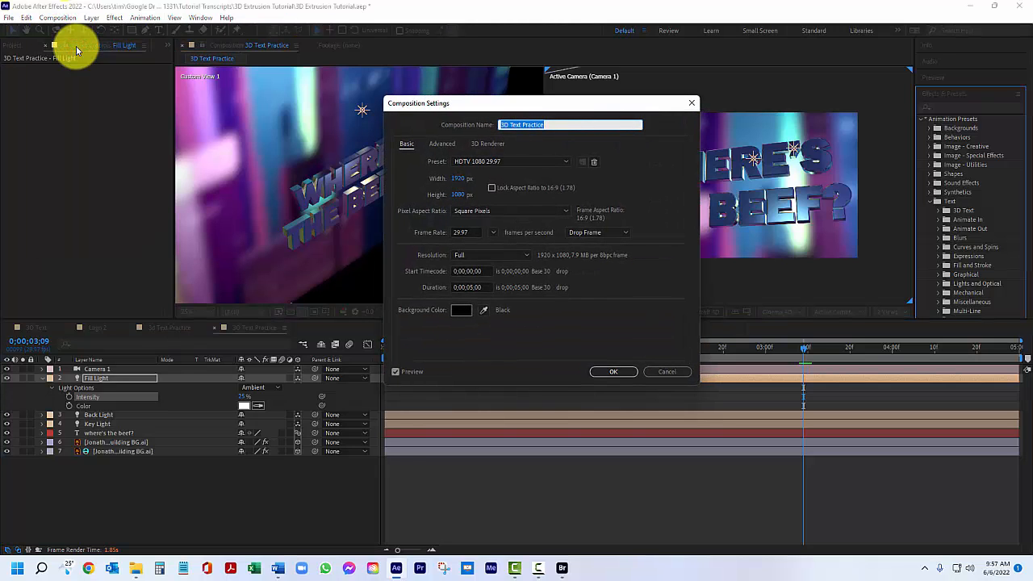
pyautogui.click(479, 144)
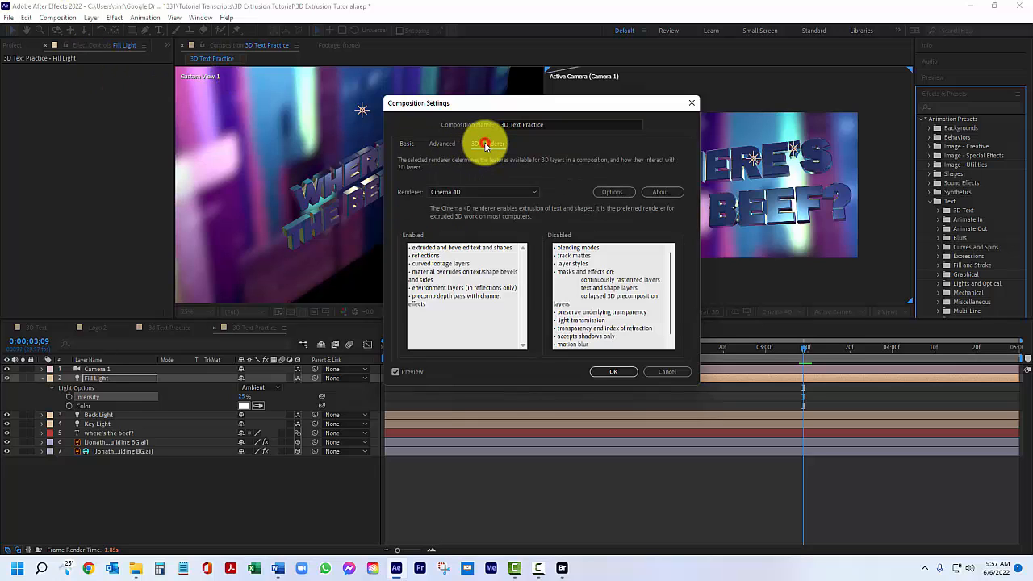
pyautogui.click(537, 192)
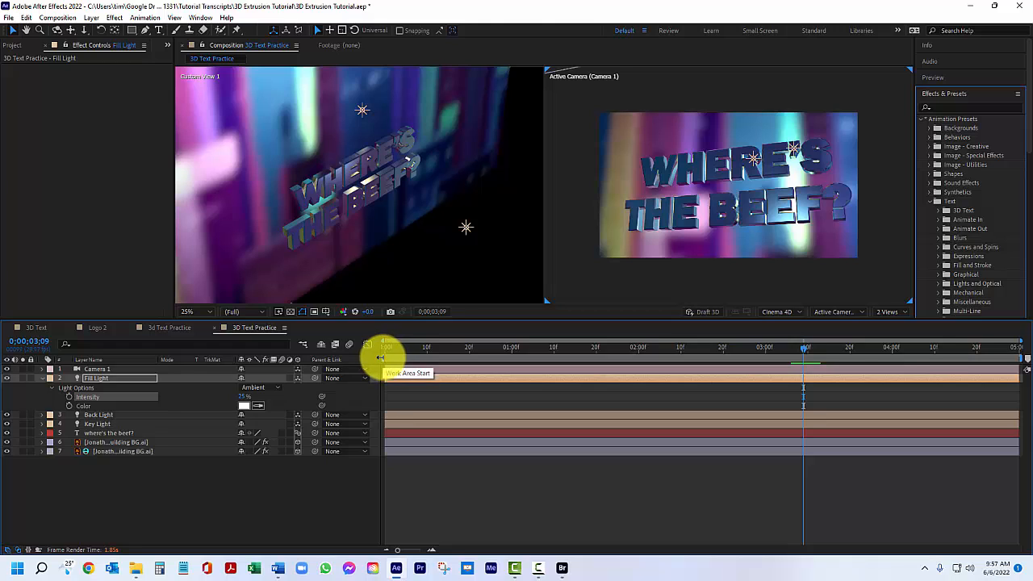
# Limit the work area to 01:00f–02:00f for a check at 0;00;01;01, and reset it to the full composition length
pyautogui.moveTo(381, 357); pyautogui.dragTo(510, 365)
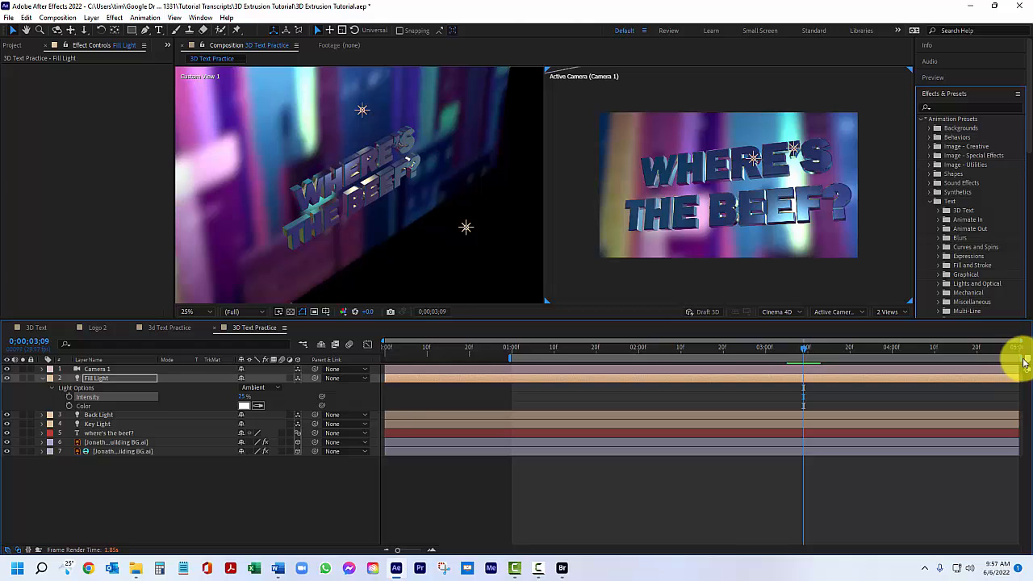
pyautogui.moveTo(1022, 361); pyautogui.dragTo(642, 381)
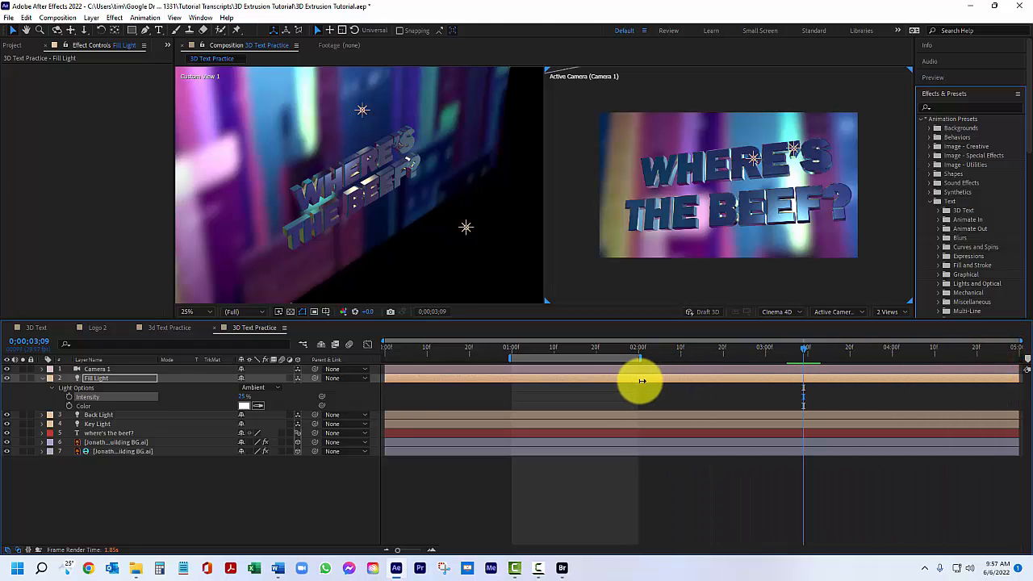
pyautogui.click(514, 349)
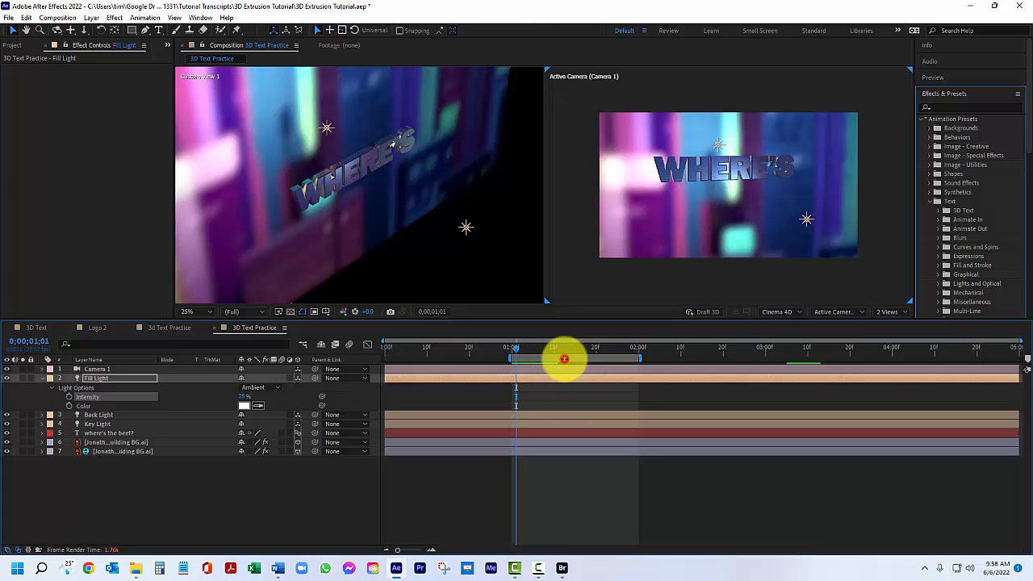
pyautogui.doubleClick(564, 358)
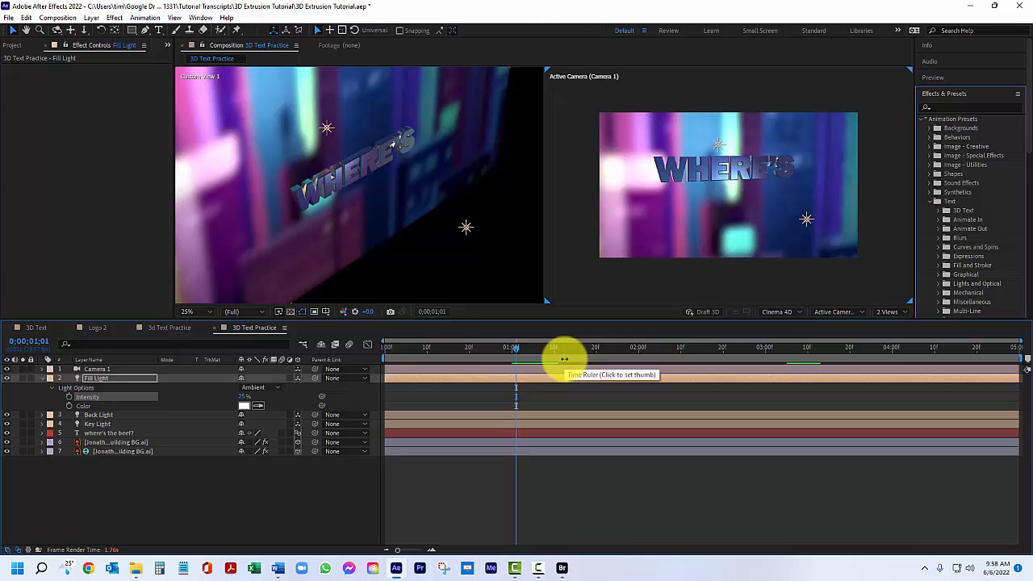